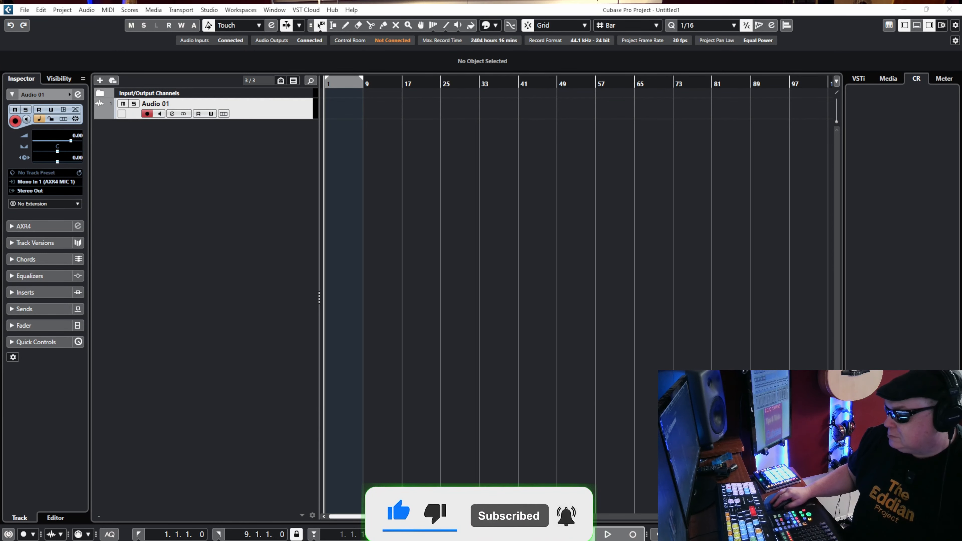
# Enlarge the timeline to show the first eight bars and record a take on the Audio 01 track.
pyautogui.moveTo(792, 517); pyautogui.dragTo(801, 516)
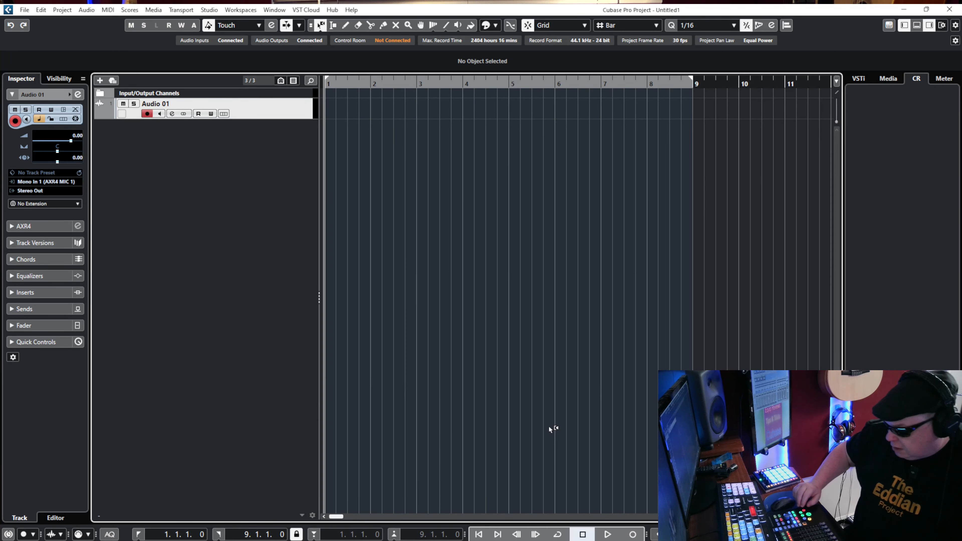
pyautogui.press('KP_Multiply')
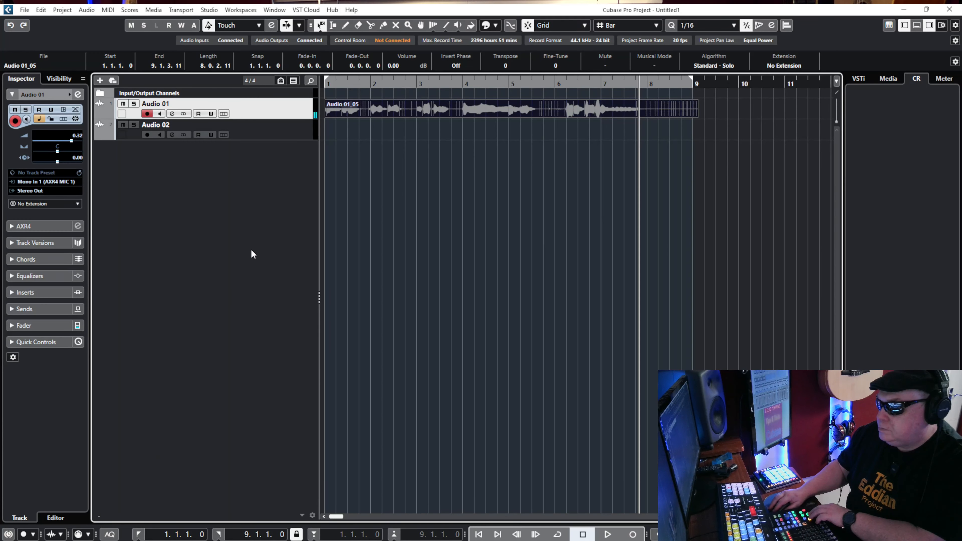
# Record a second take on the Audio 02 track from bar 1 and play both tracks back together.
pyautogui.click(299, 137)
pyautogui.press('KP_Decimal')
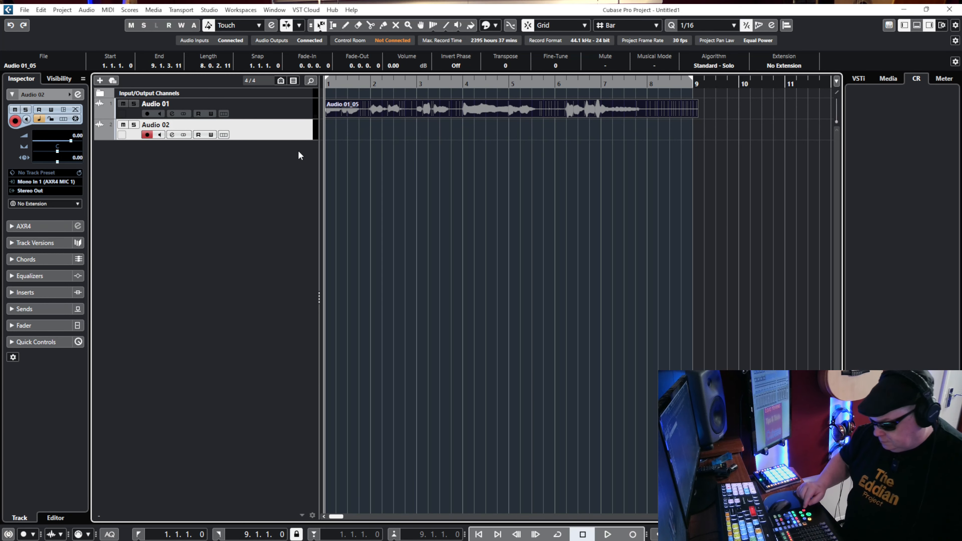
pyautogui.press('KP_Multiply')
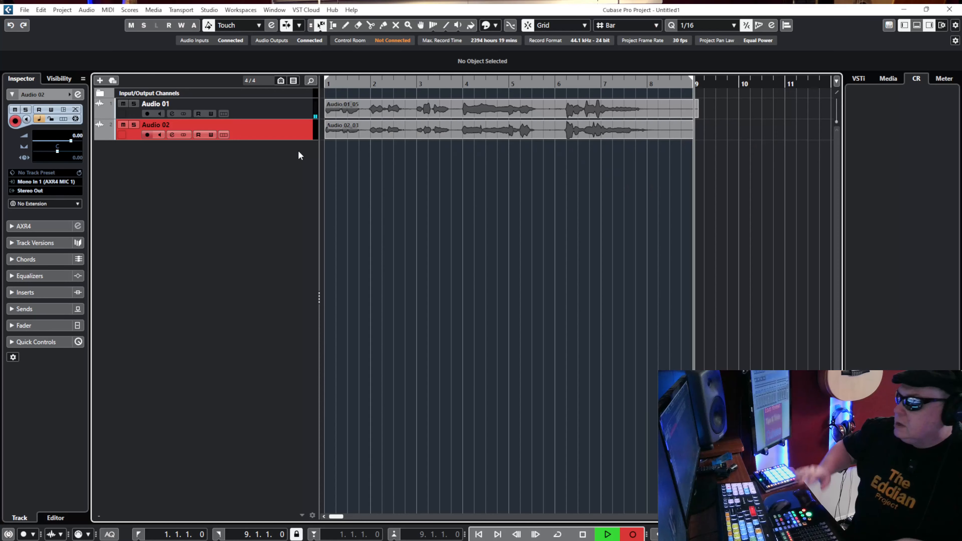
pyautogui.press('space')
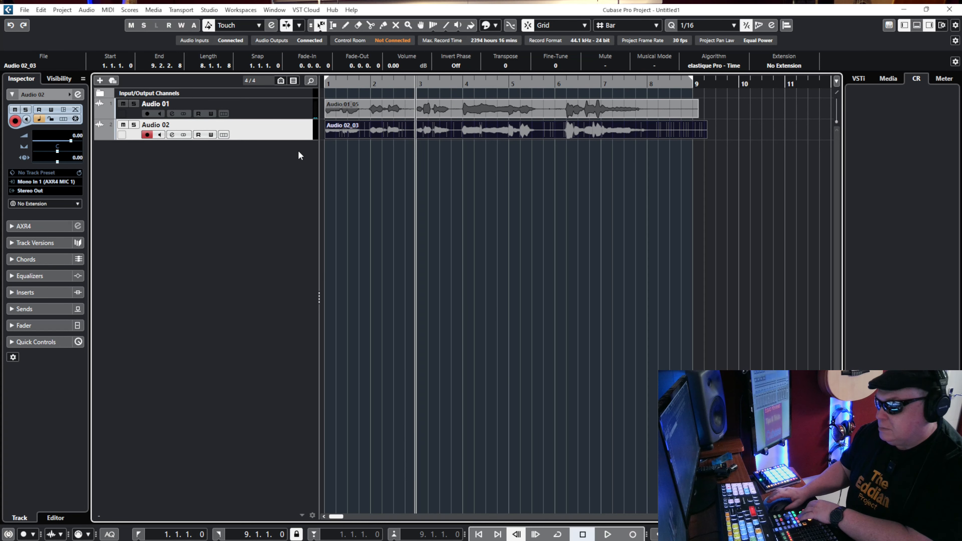
pyautogui.press('space')
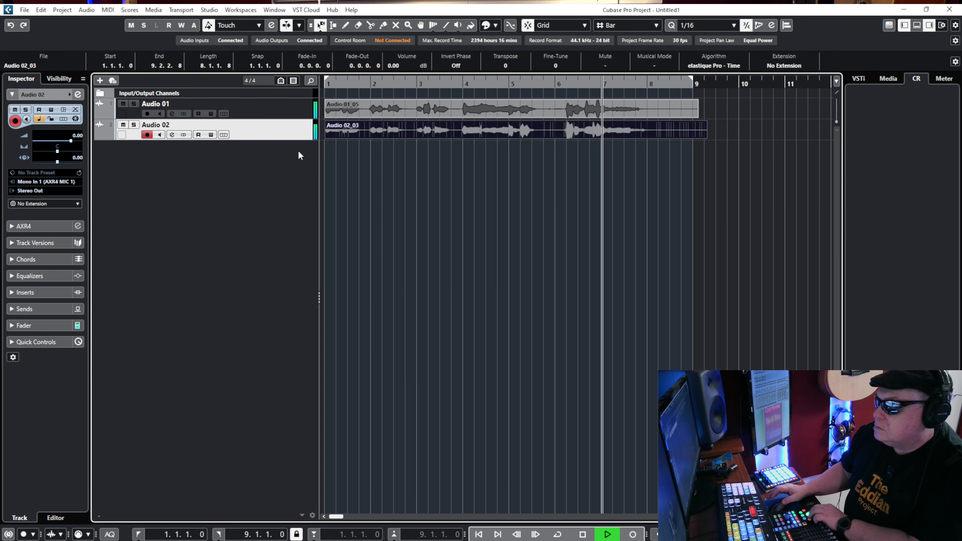
pyautogui.press('space')
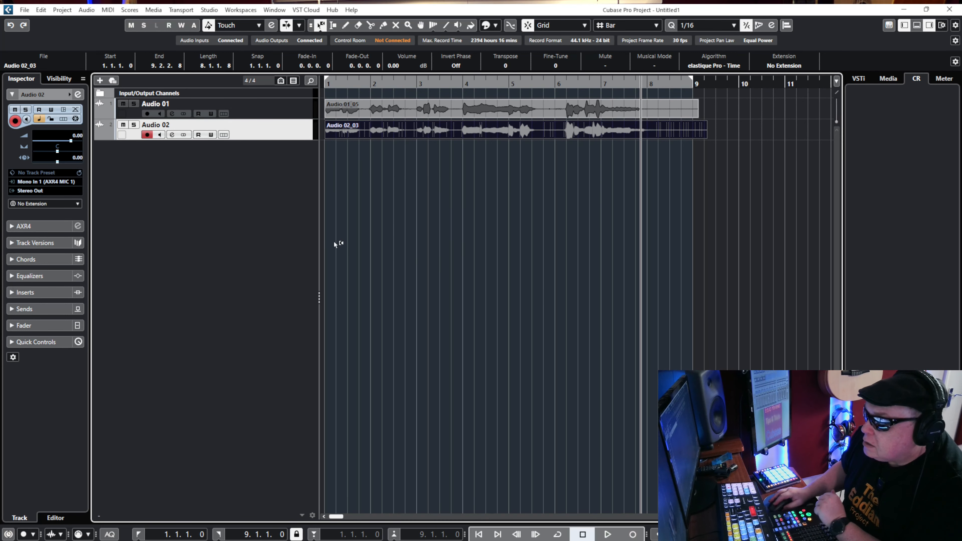
# Open the Audio 02 event for sample editing and enable VariAudio pitch editing on it.
pyautogui.doubleClick(390, 130)
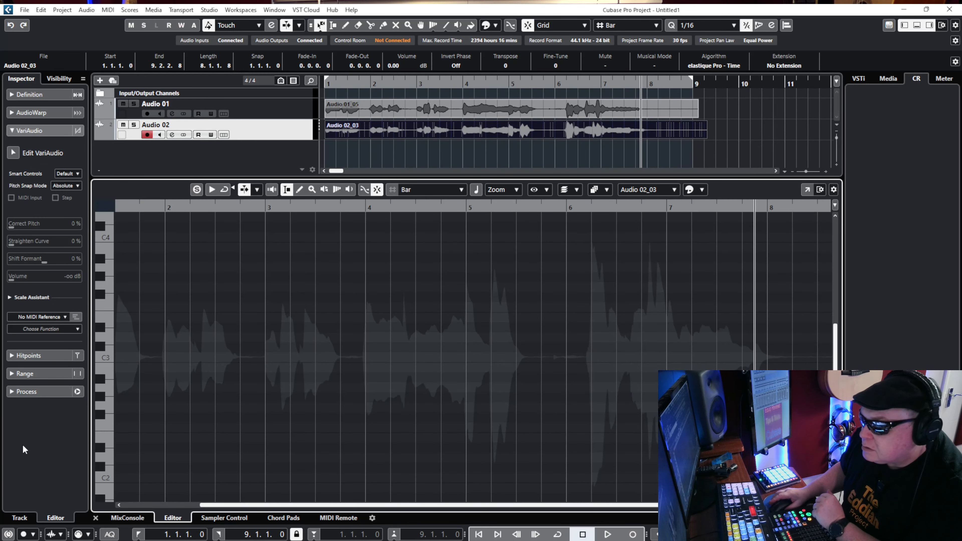
pyautogui.click(15, 133)
pyautogui.click(15, 132)
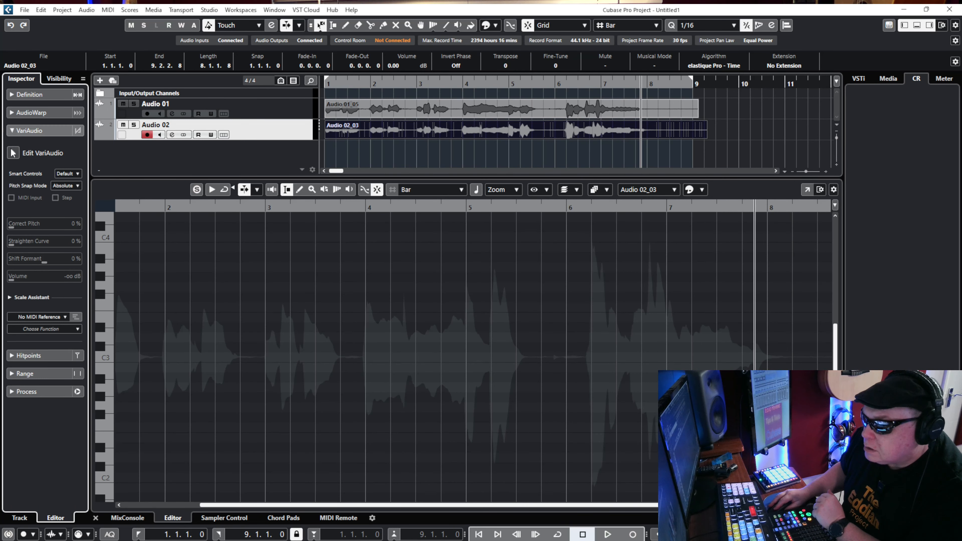
pyautogui.click(14, 153)
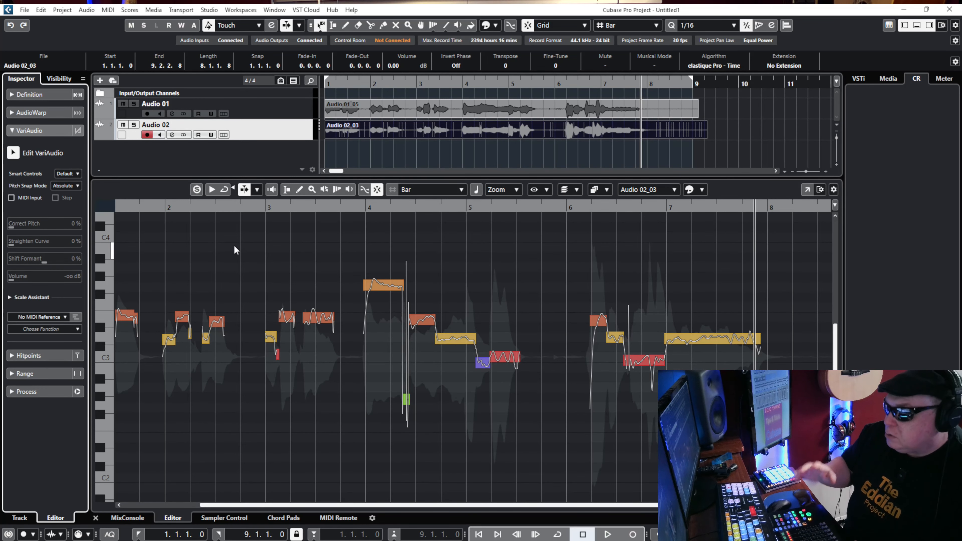
# Set Correct Pitch to 100% for all VariAudio segments of the Audio 02 event and audition the result from bar 1.
pyautogui.press('KP_Decimal')
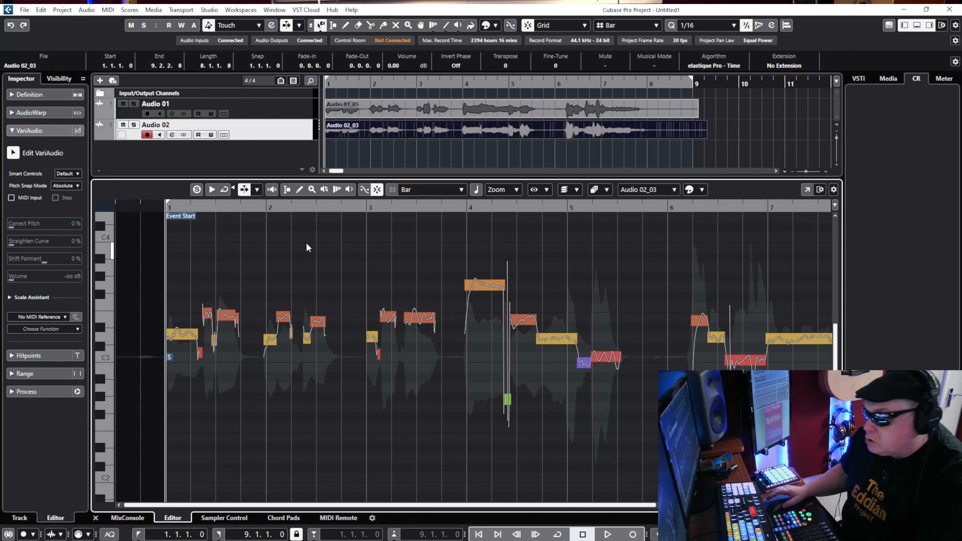
pyautogui.hotkey('ctrl', 'a')
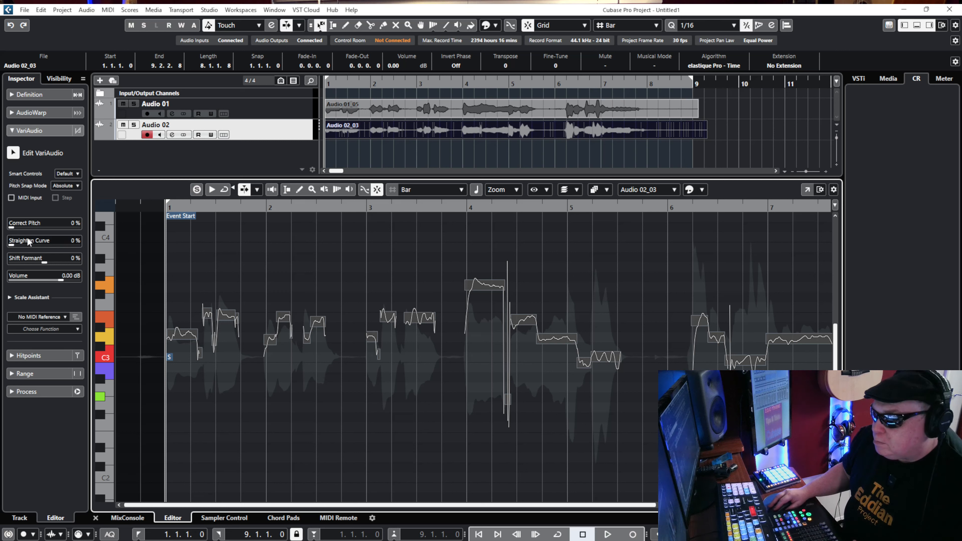
pyautogui.moveTo(10, 227); pyautogui.dragTo(184, 244)
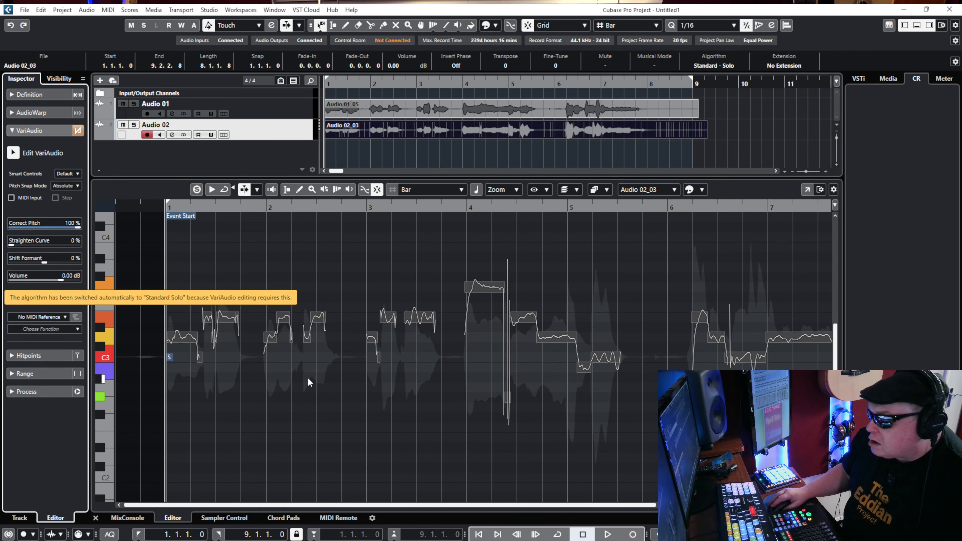
pyautogui.click(369, 378)
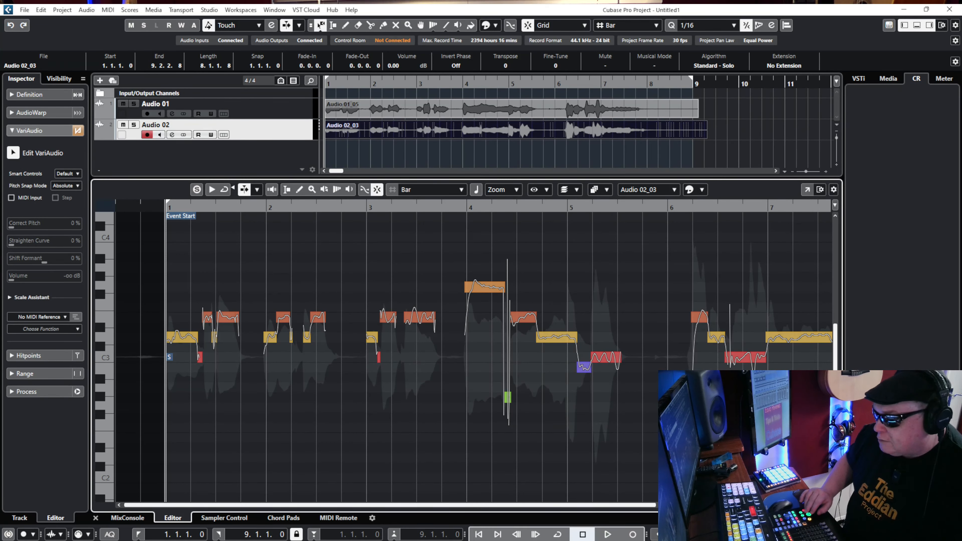
pyautogui.press('space')
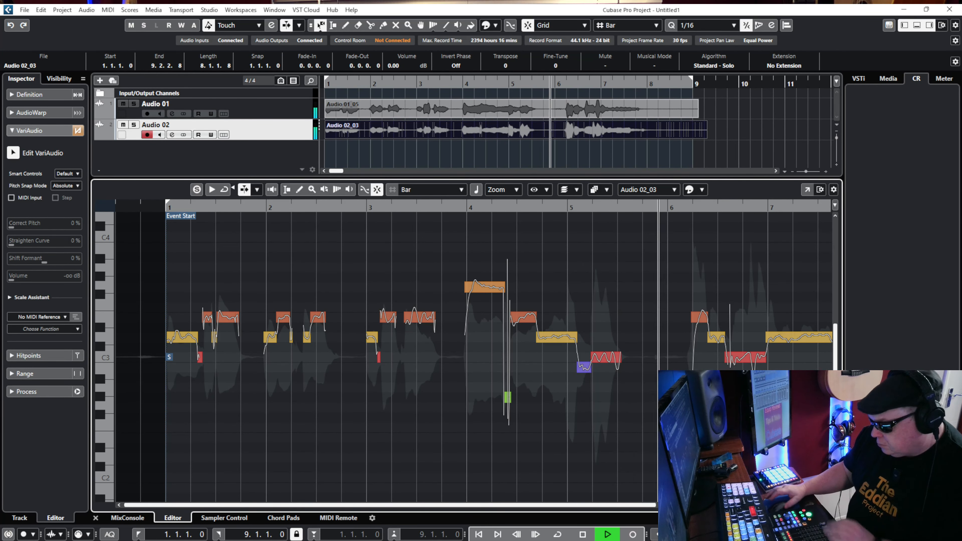
pyautogui.press('space')
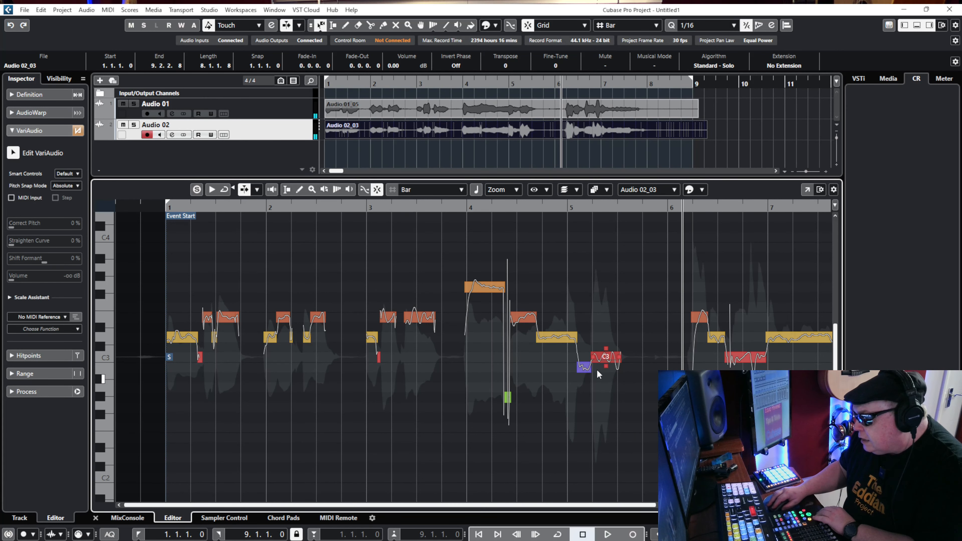
# Move the short segment just after bar 5 up to C3 and listen to the corrected phrase.
pyautogui.moveTo(586, 372); pyautogui.dragTo(587, 366)
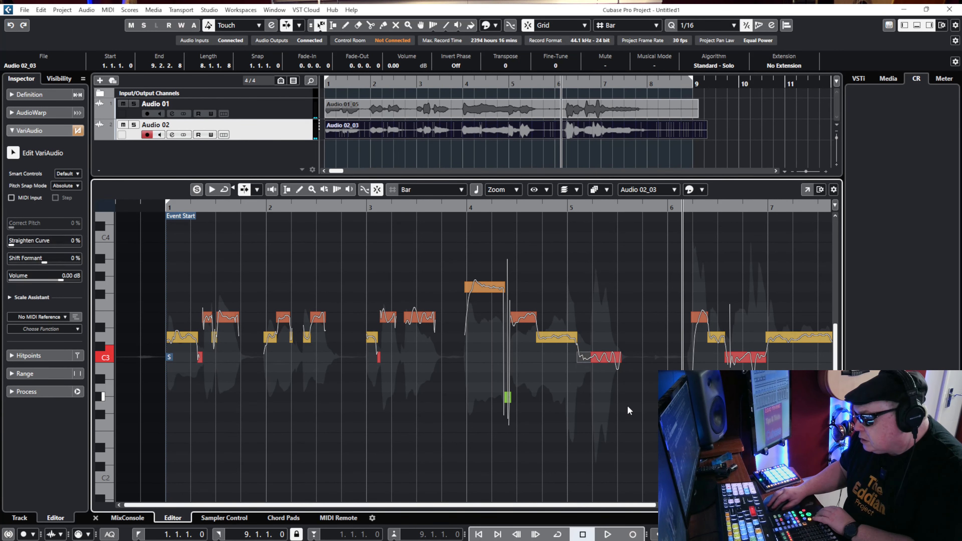
pyautogui.press('KP_Subtract')
pyautogui.press('space')
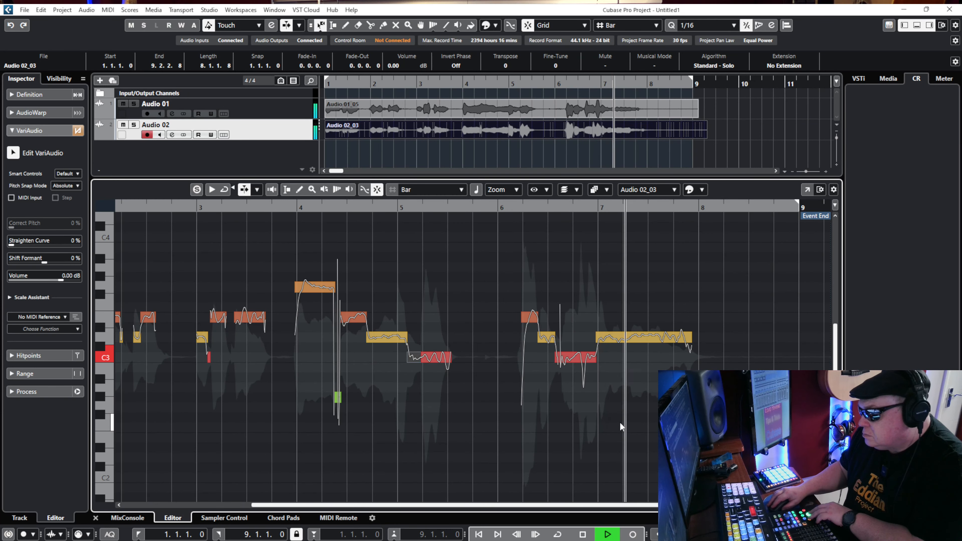
pyautogui.press('space')
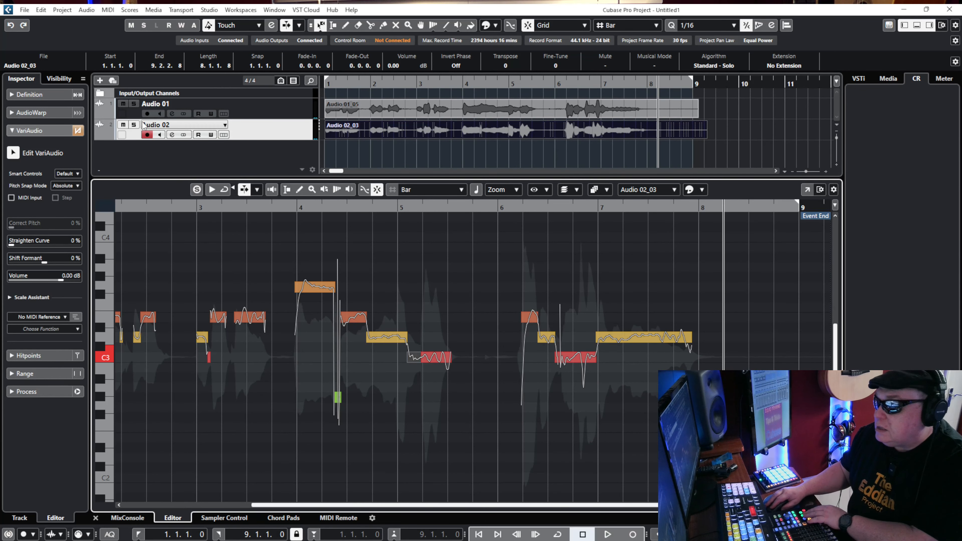
# Mute the Audio 01 track and listen to the Audio 02 take on its own up to the end of bar 3.
pyautogui.click(123, 104)
pyautogui.press('KP_Subtract')
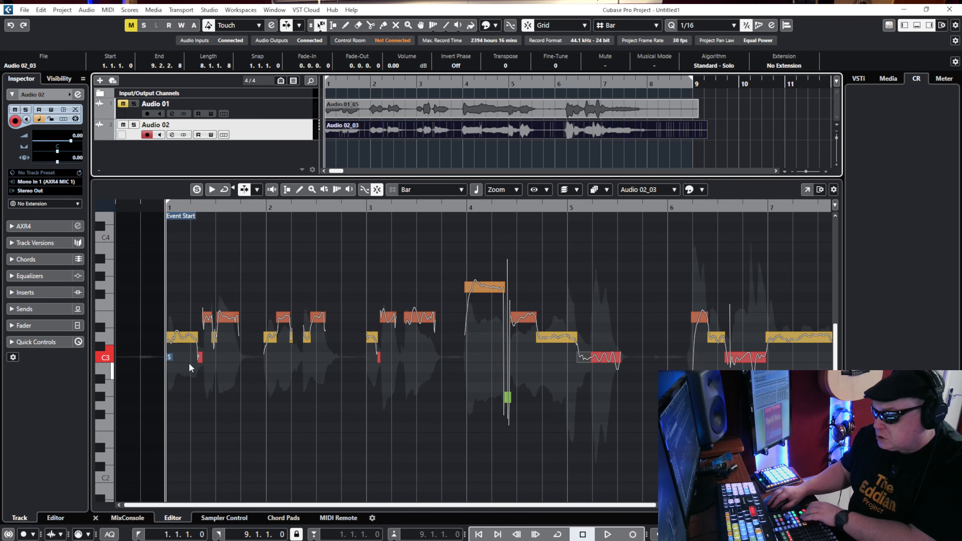
pyautogui.press('space')
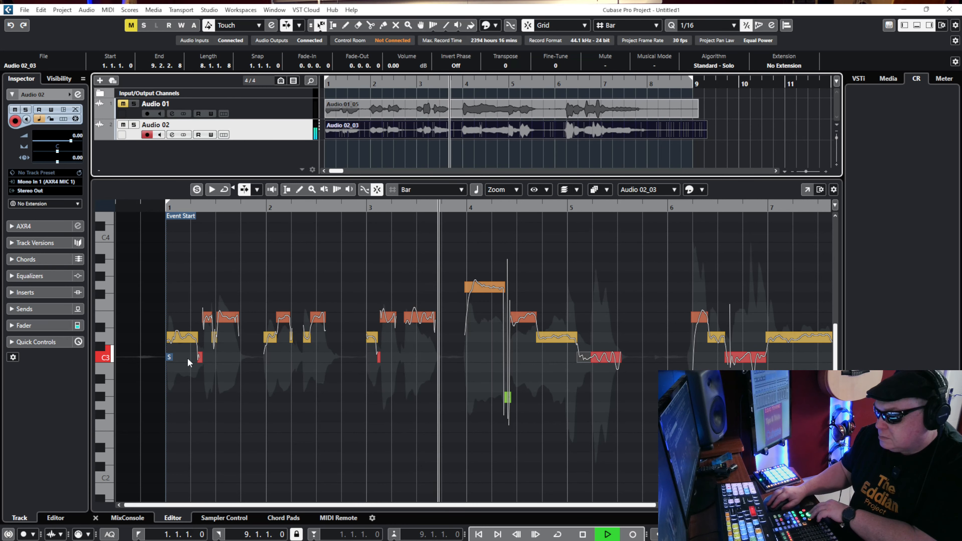
pyautogui.press('space')
# Try lowering the last segment in bar 3 to D#3 and audition the phrase.
pyautogui.moveTo(421, 319); pyautogui.dragTo(420, 329)
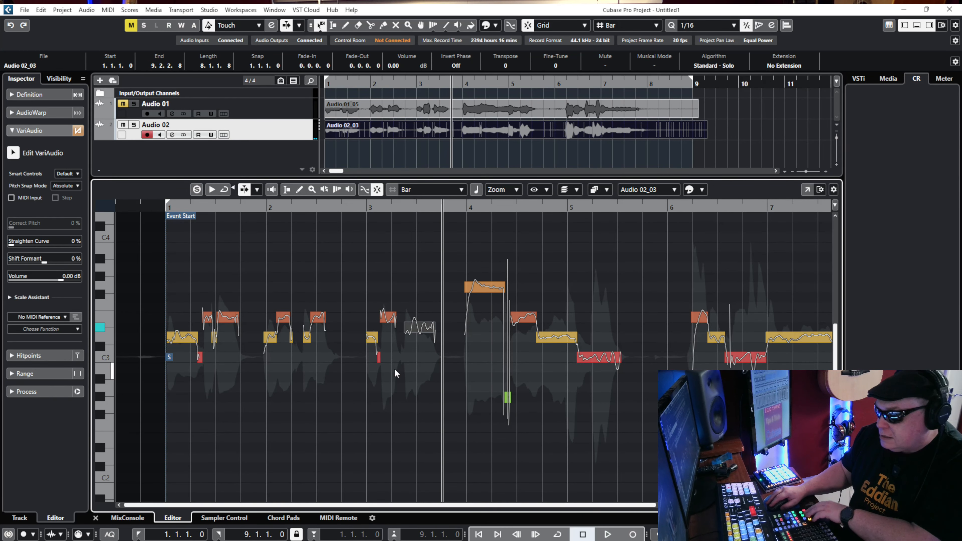
pyautogui.press('KP_Subtract')
pyautogui.press('space')
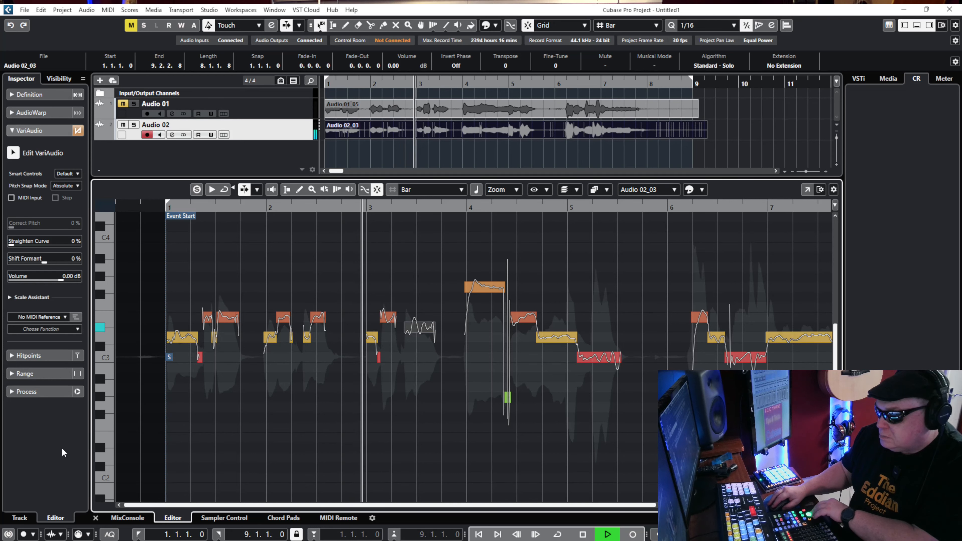
pyautogui.press('space')
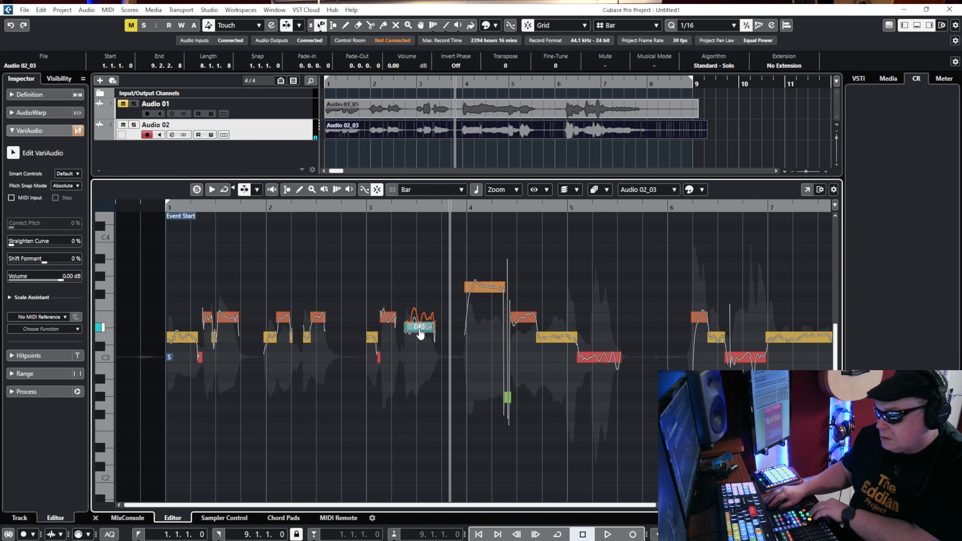
# Try lowering the last segment in bar 3 to C3 and audition the phrase.
pyautogui.moveTo(420, 334); pyautogui.dragTo(420, 363)
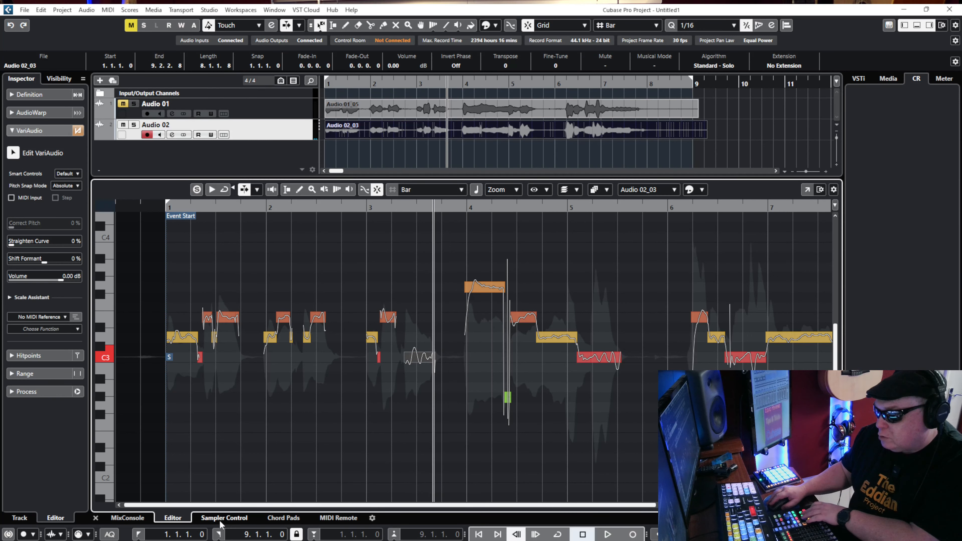
pyautogui.press('space')
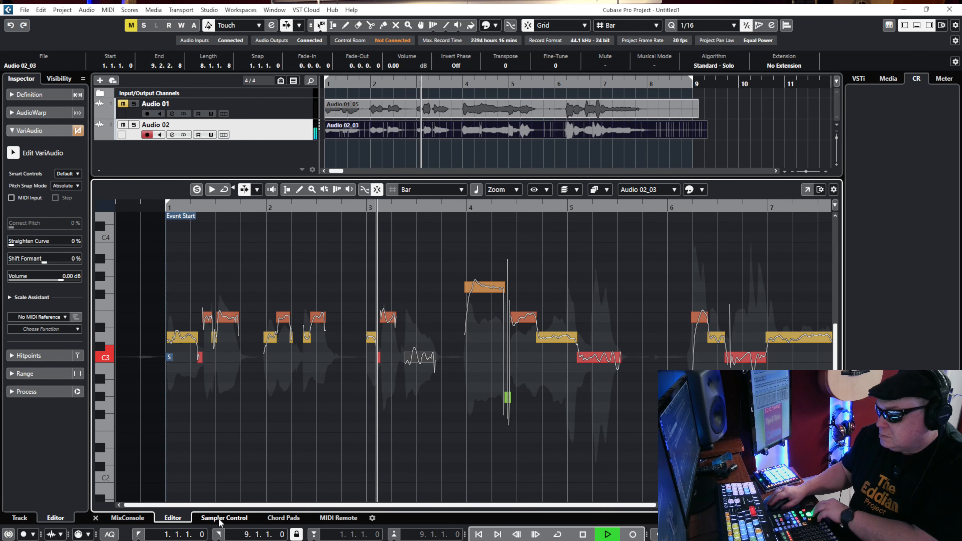
pyautogui.press('space')
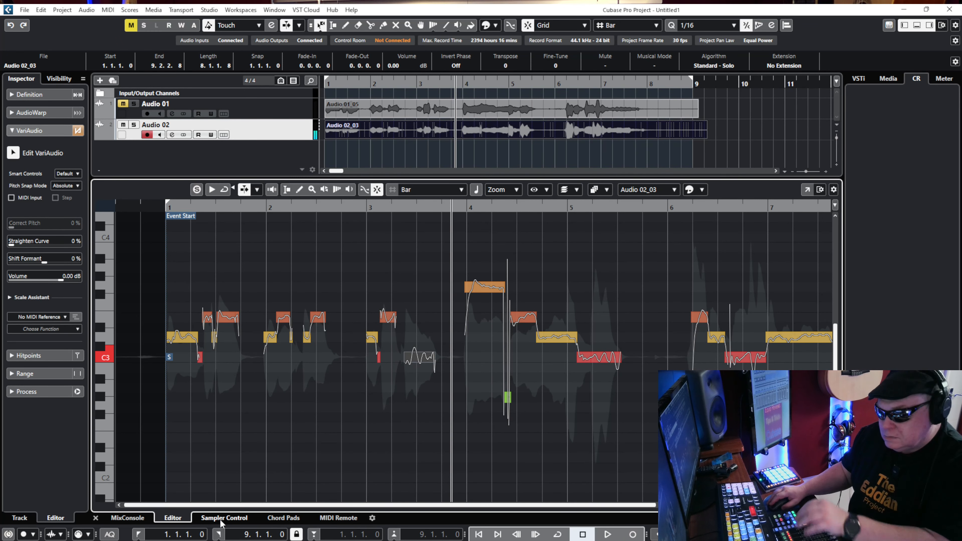
# Raise the last segment in bar 3 back to E3 and clear the segment selection.
pyautogui.press('Up')
pyautogui.press('Up')
pyautogui.press('Up')
pyautogui.press('Up')
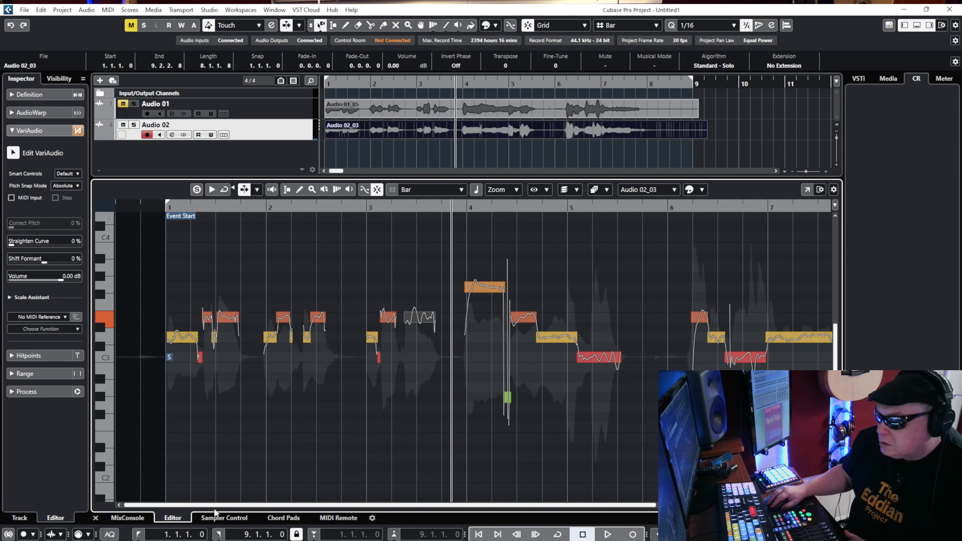
pyautogui.click(324, 450)
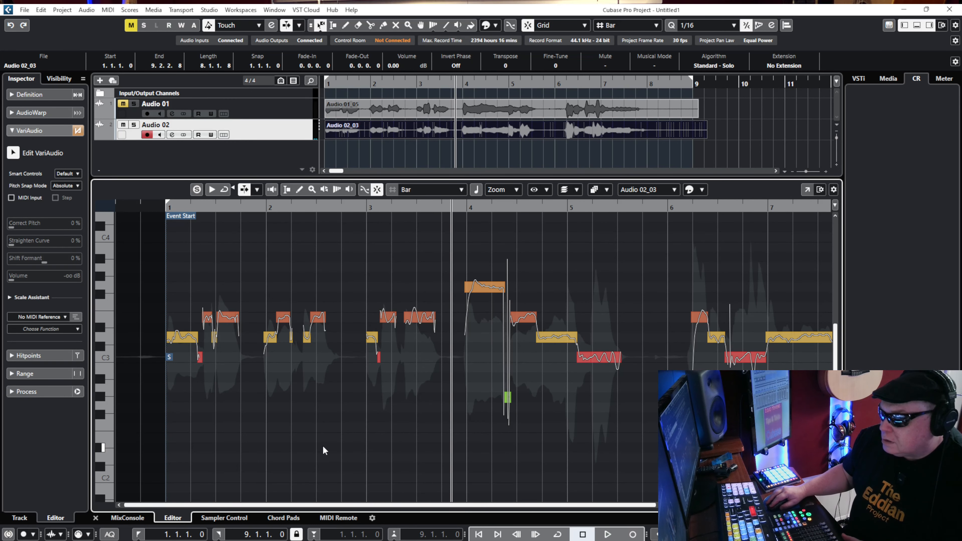
# Close the sample editing view and delete the recorded event from the Audio 01 track.
pyautogui.click(96, 518)
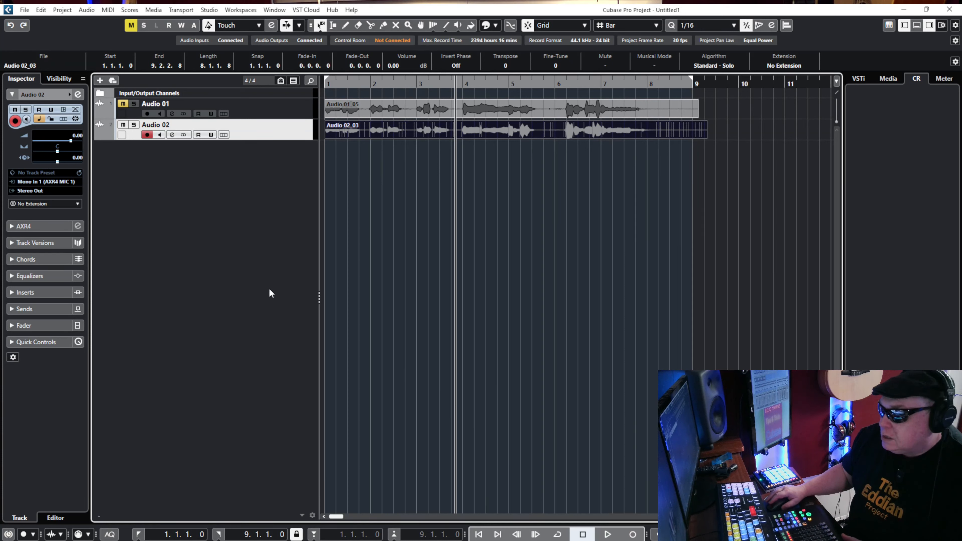
pyautogui.click(363, 109)
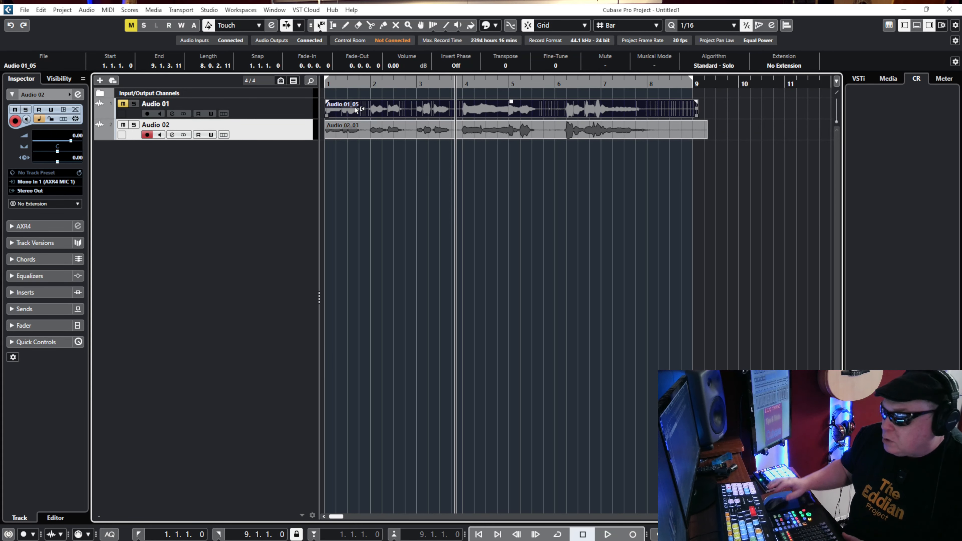
pyautogui.press('Delete')
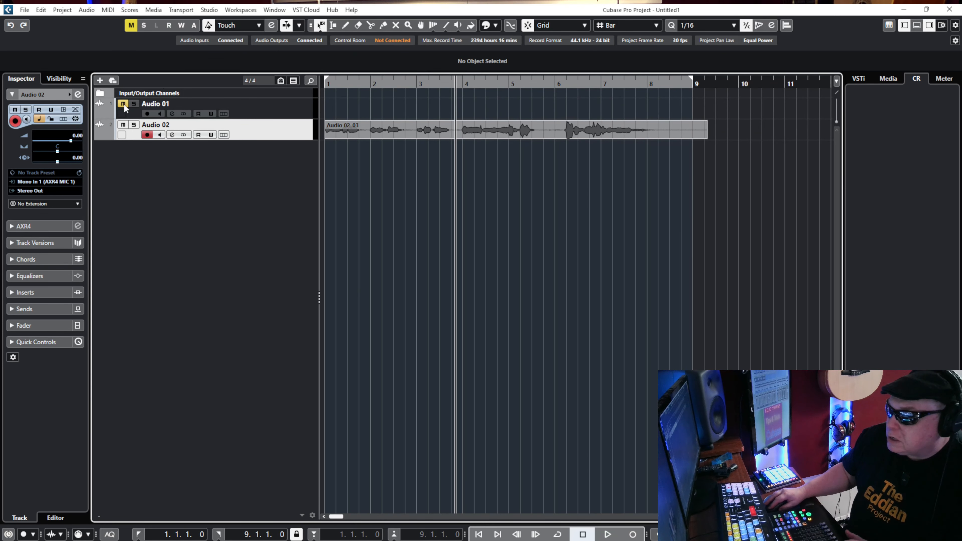
# Select the Audio 01 track and record a new vocal take on it from the start of the project.
pyautogui.click(310, 111)
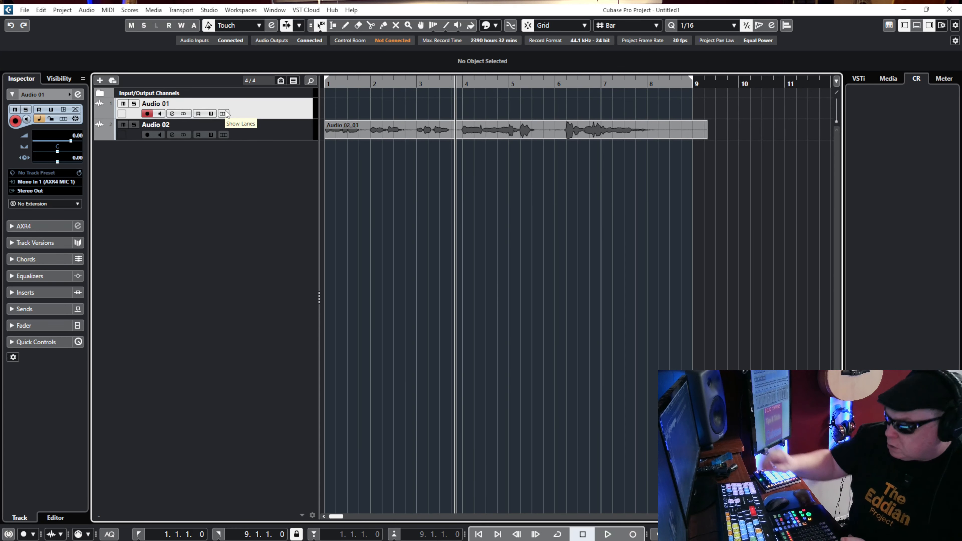
pyautogui.press('KP_Decimal')
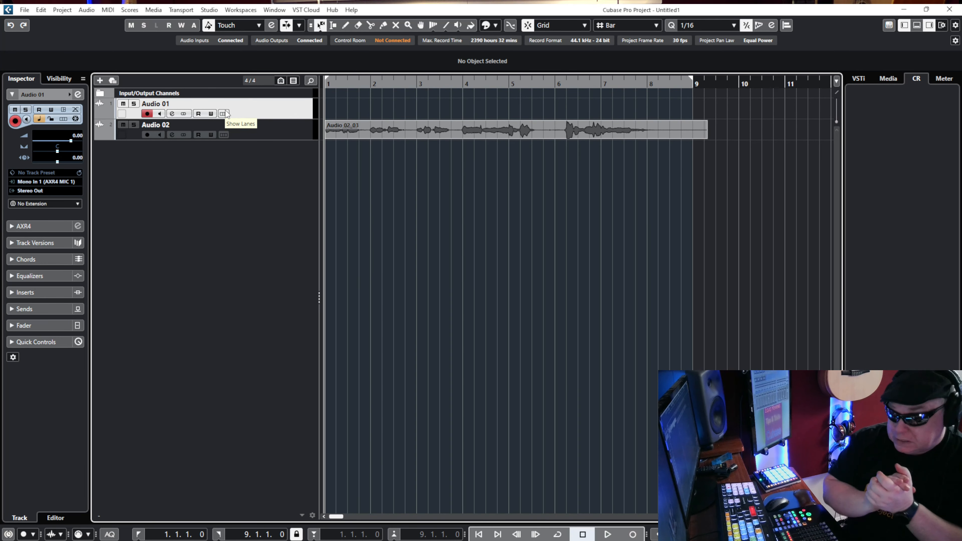
pyautogui.press('KP_Multiply')
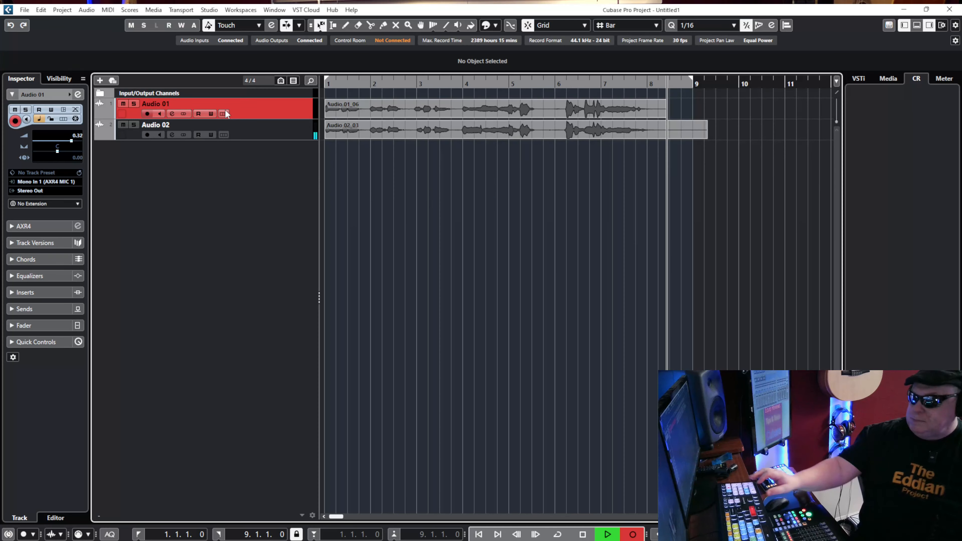
pyautogui.press('space')
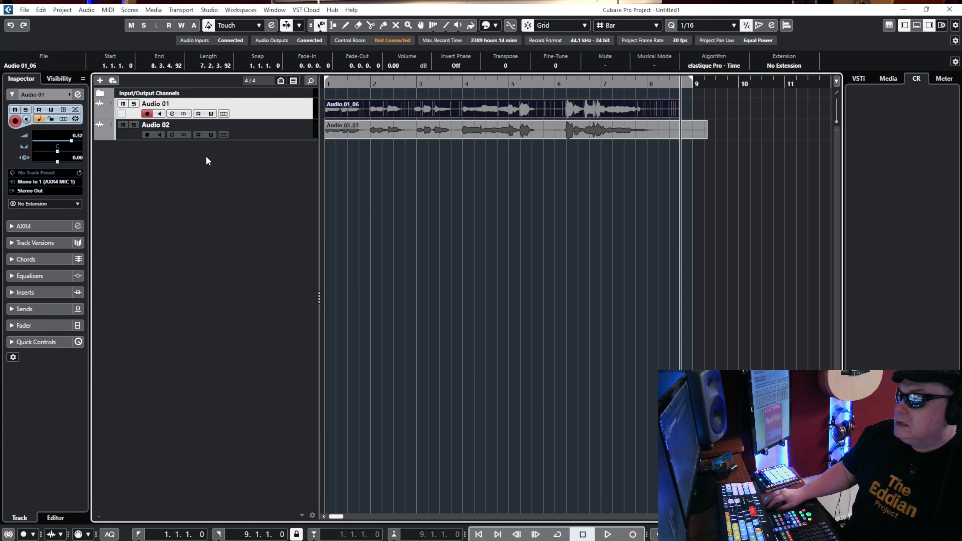
# Add one stereo audio track with Mono In 1 as its input and Stereo Out as its output.
pyautogui.rightClick(224, 164)
pyautogui.click(231, 168)
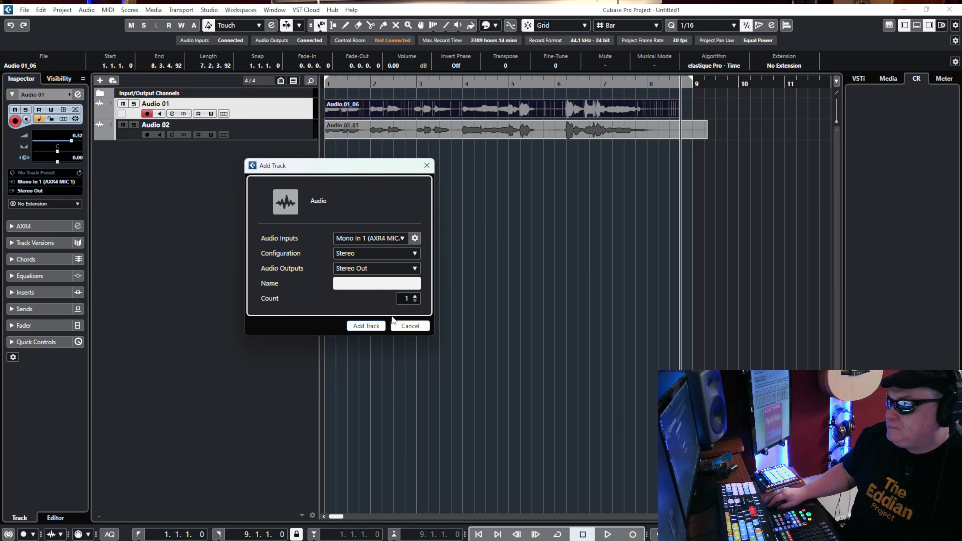
pyautogui.click(366, 326)
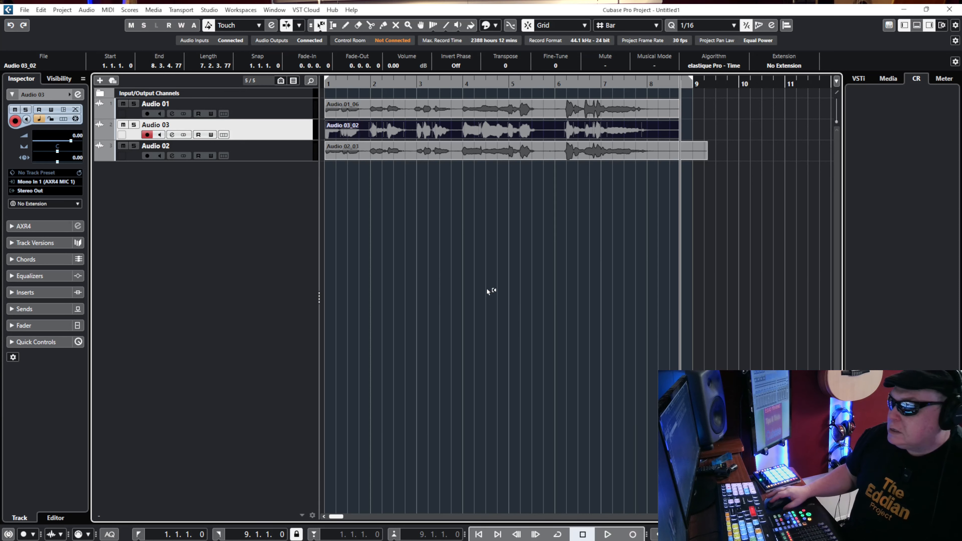
# Move the Audio 03 track above Audio 01 in the track list.
pyautogui.click(373, 155)
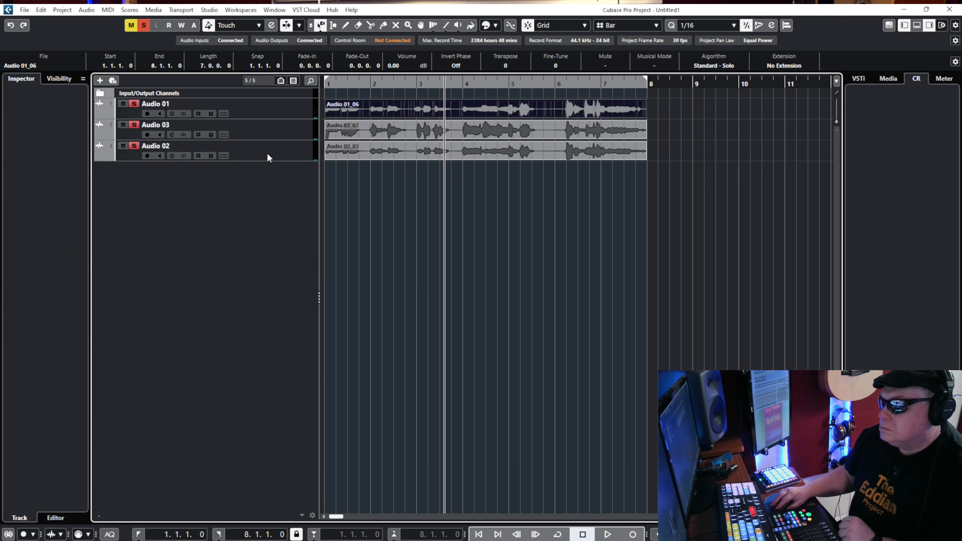
pyautogui.moveTo(265, 130); pyautogui.dragTo(279, 108)
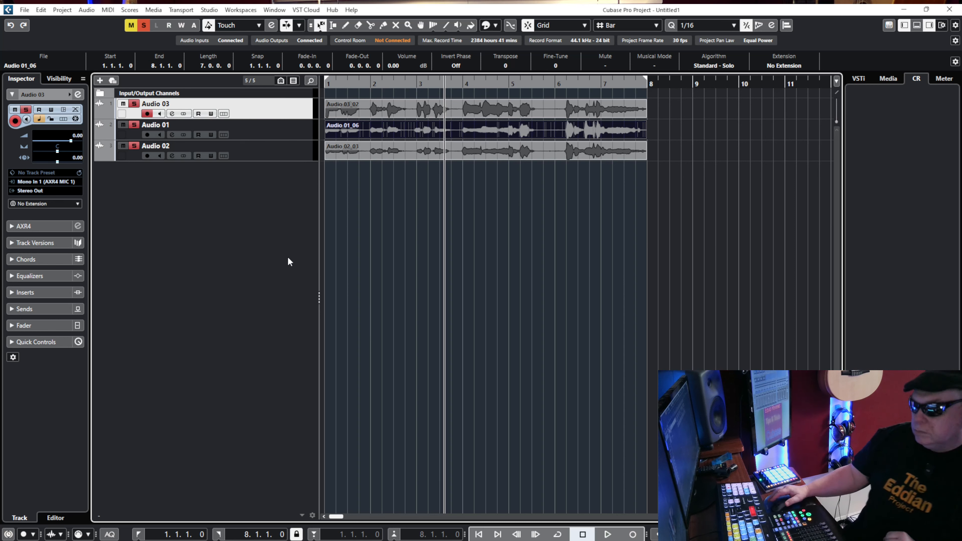
# Return the cursor to the project start and set the Audio 01_06 event's volume to 2.62 dB, leaving no event selected.
pyautogui.press('KP_Decimal')
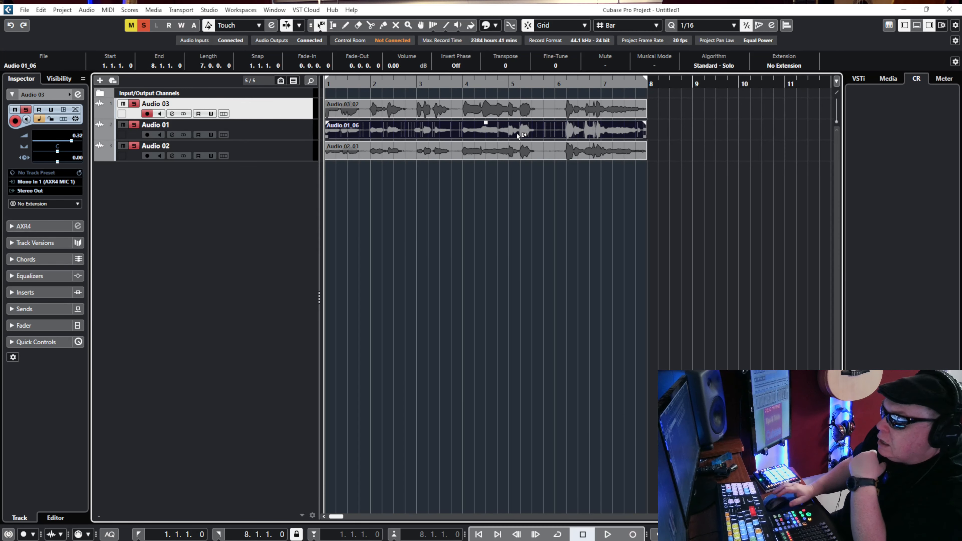
pyautogui.press('Up')
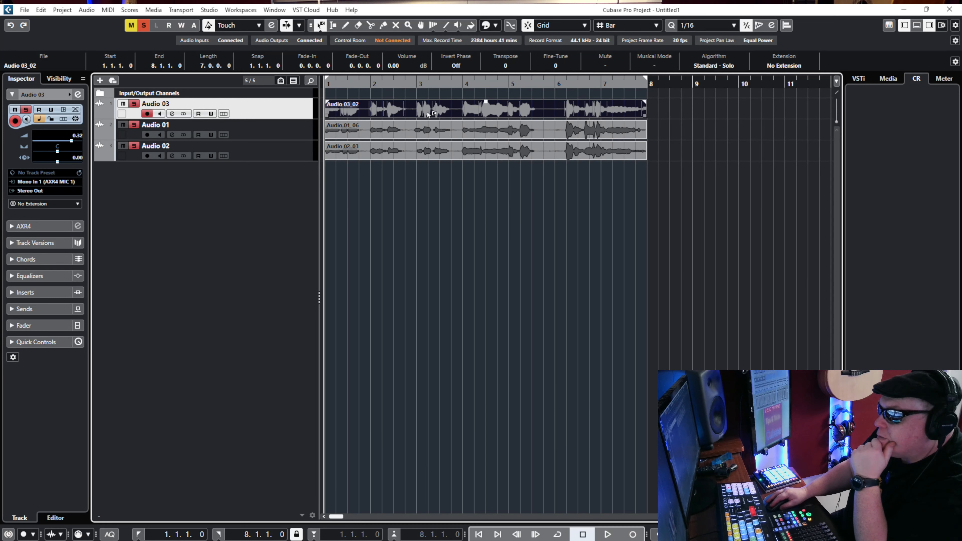
pyautogui.click(416, 126)
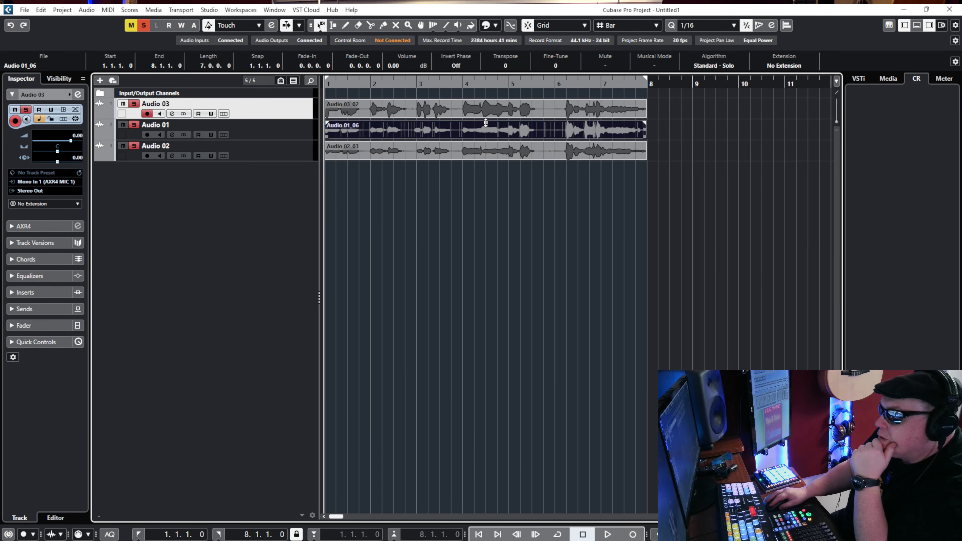
pyautogui.moveTo(486, 123)
pyautogui.mouseDown()
pyautogui.moveTo(487, 113)
pyautogui.moveTo(485, 125)
pyautogui.mouseUp()
pyautogui.click(437, 105)
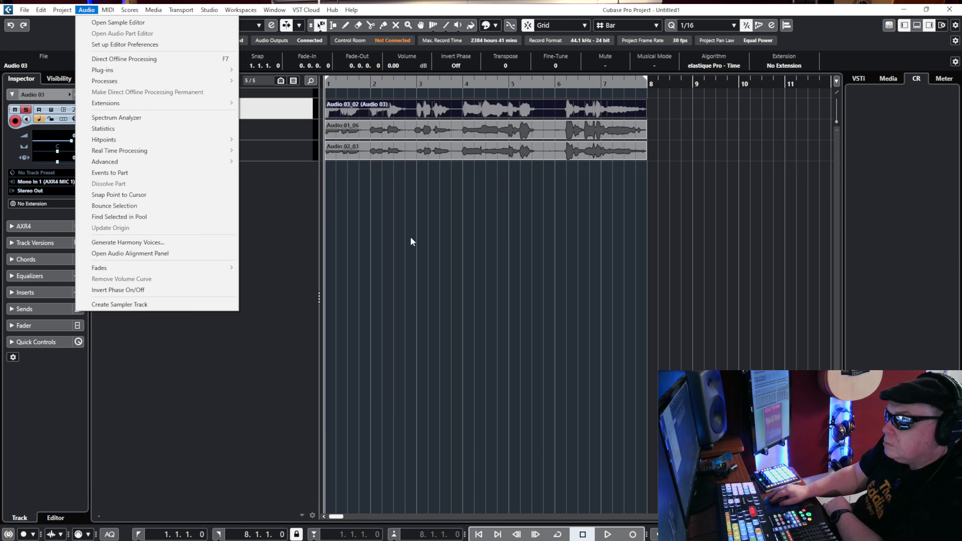
pyautogui.click(408, 293)
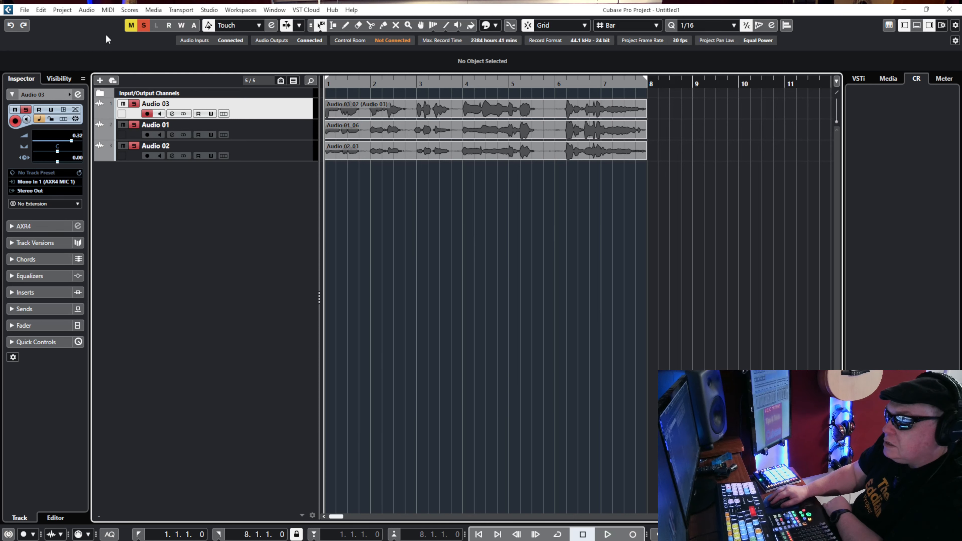
# Open the Audio Alignment Panel and set the Audio 03 track's event as the alignment reference.
pyautogui.click(87, 10)
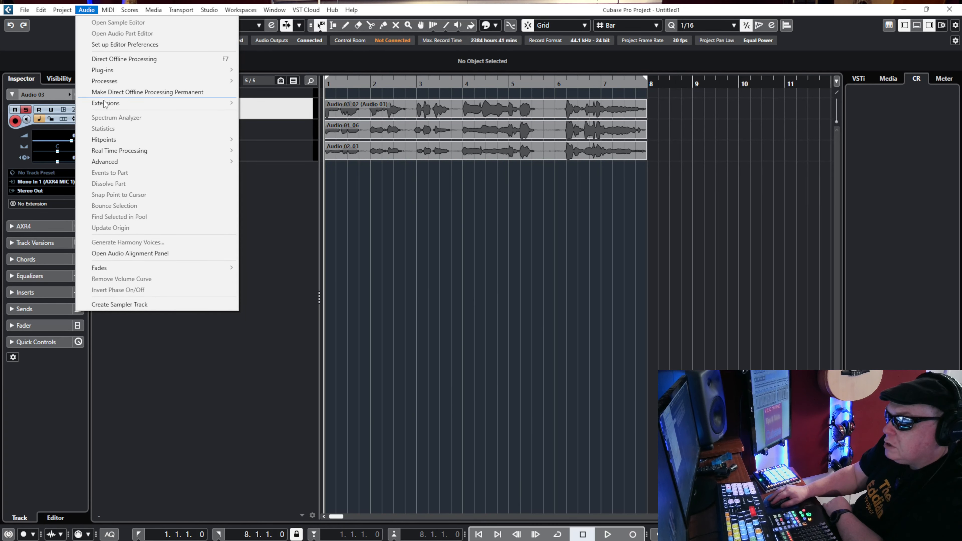
pyautogui.click(136, 254)
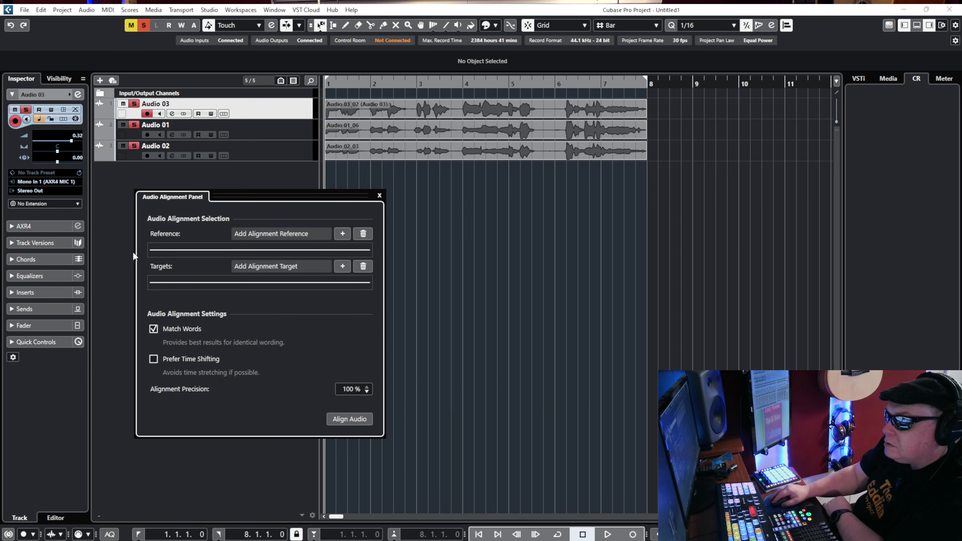
pyautogui.click(397, 106)
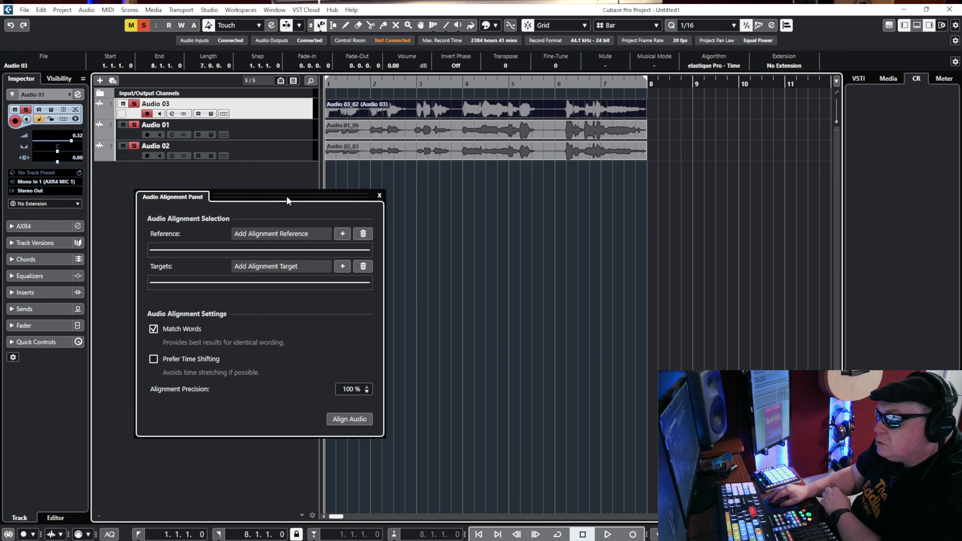
pyautogui.click(343, 235)
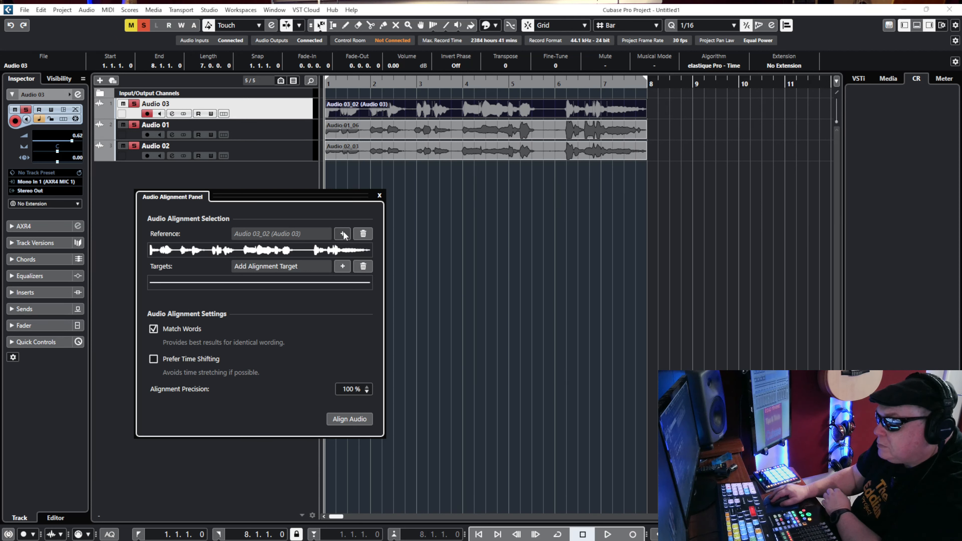
# Add the Audio 01_06 event as alignment target, overwriting its existing processing, and align it to the reference with Match Words at 100 % precision.
pyautogui.click(378, 131)
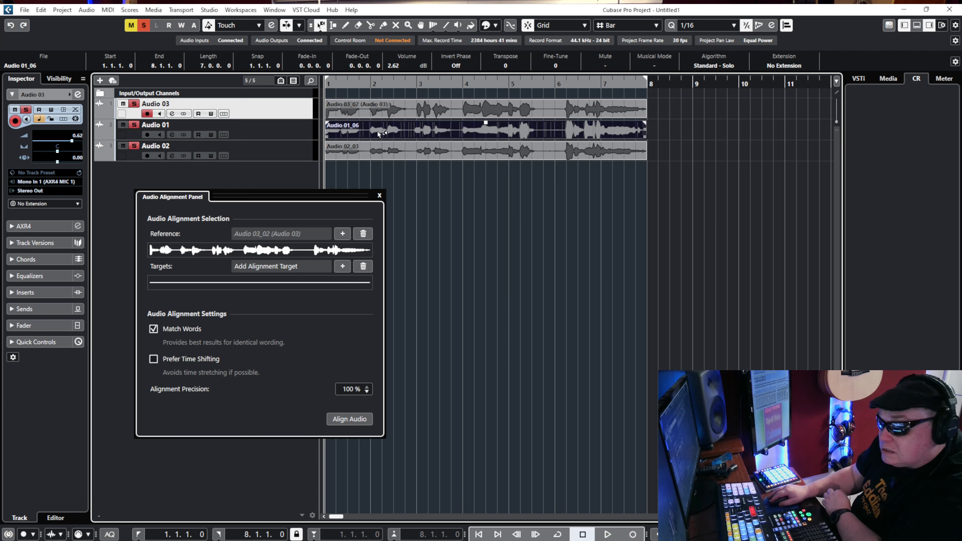
pyautogui.click(341, 266)
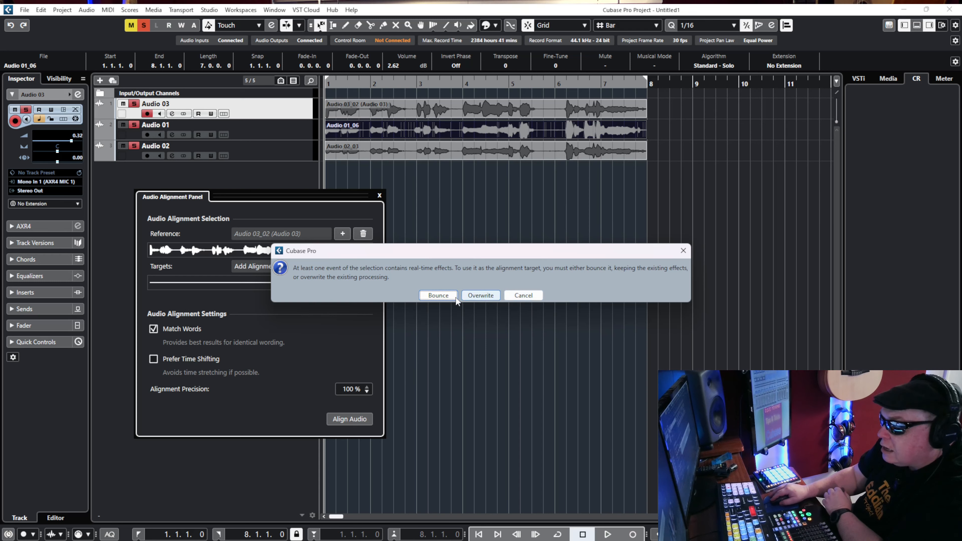
pyautogui.click(480, 296)
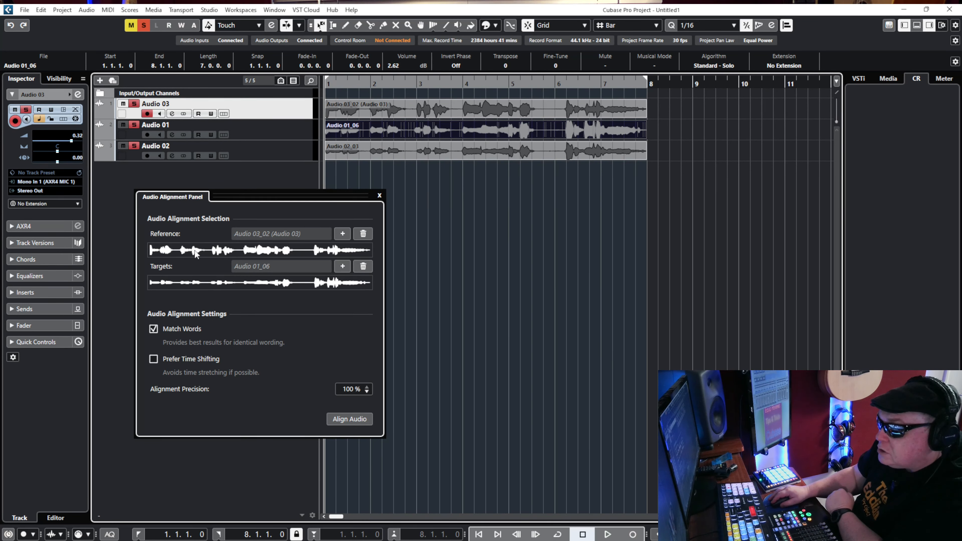
pyautogui.click(345, 420)
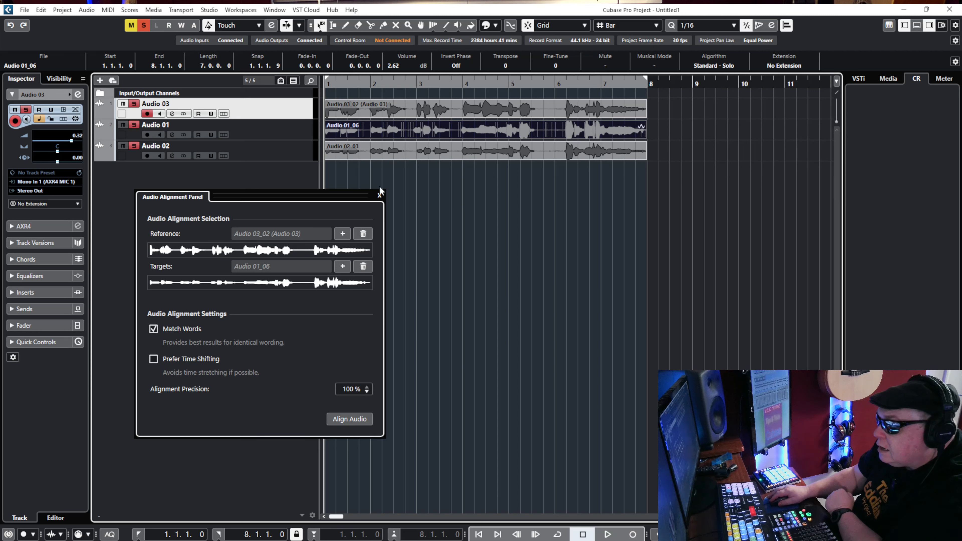
# Replace the alignment target with the Audio 02_03 event, overwriting its existing processing, and align it to the same reference.
pyautogui.click(354, 156)
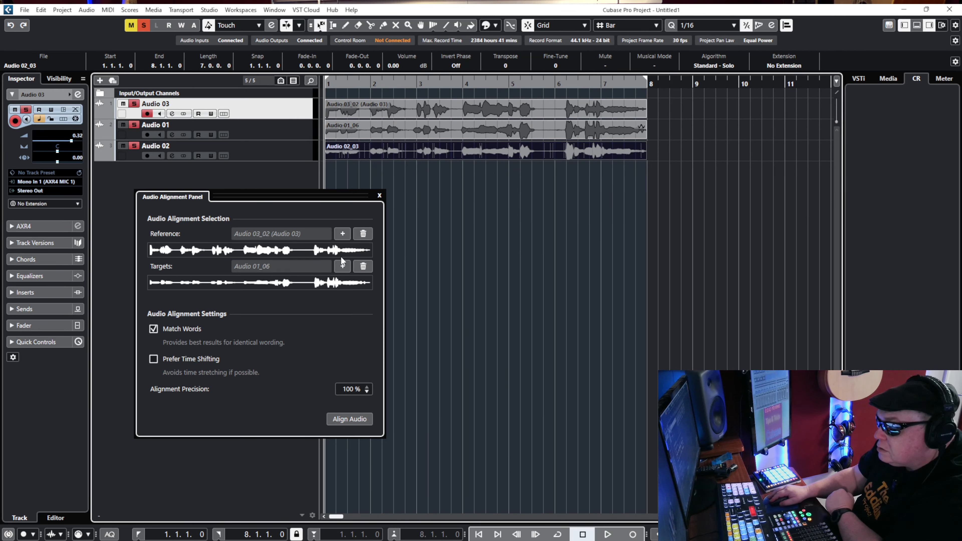
pyautogui.click(342, 266)
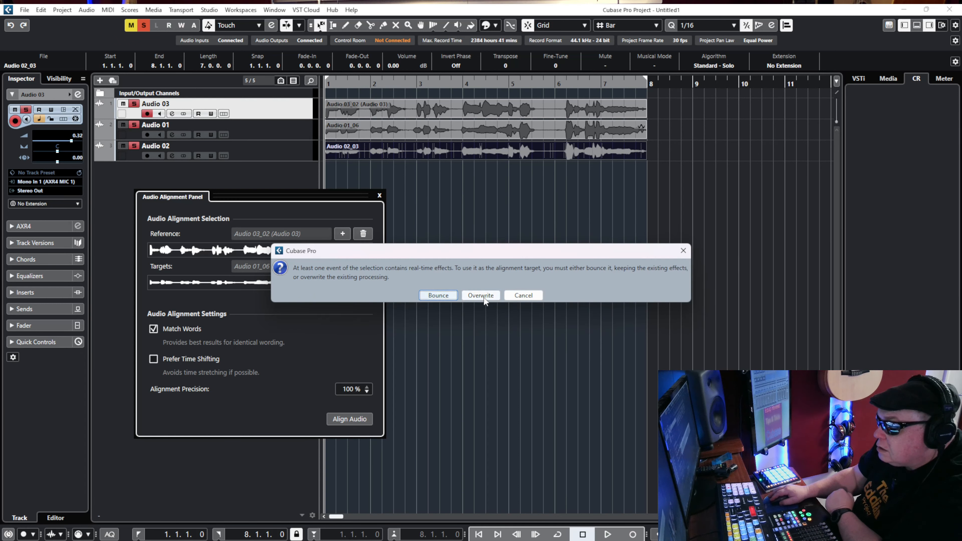
pyautogui.click(482, 296)
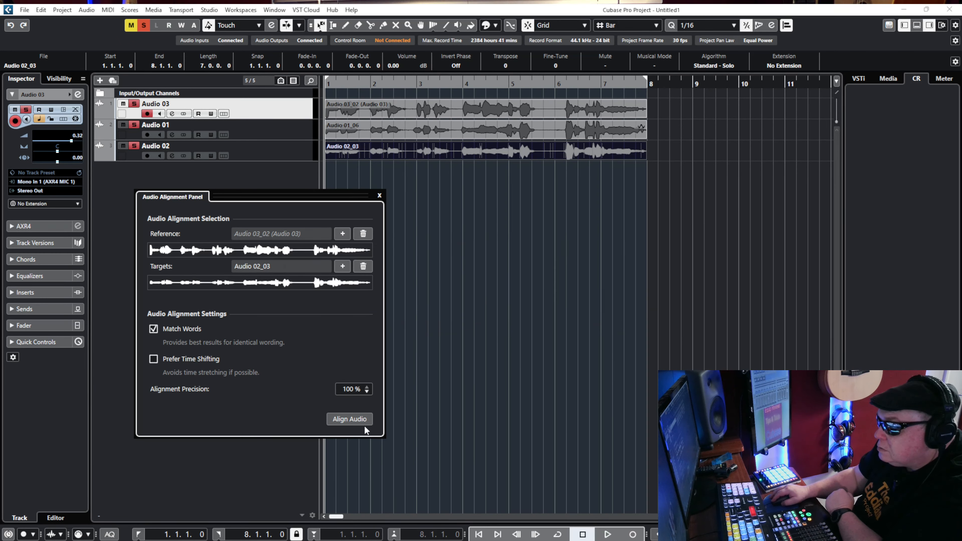
pyautogui.click(349, 419)
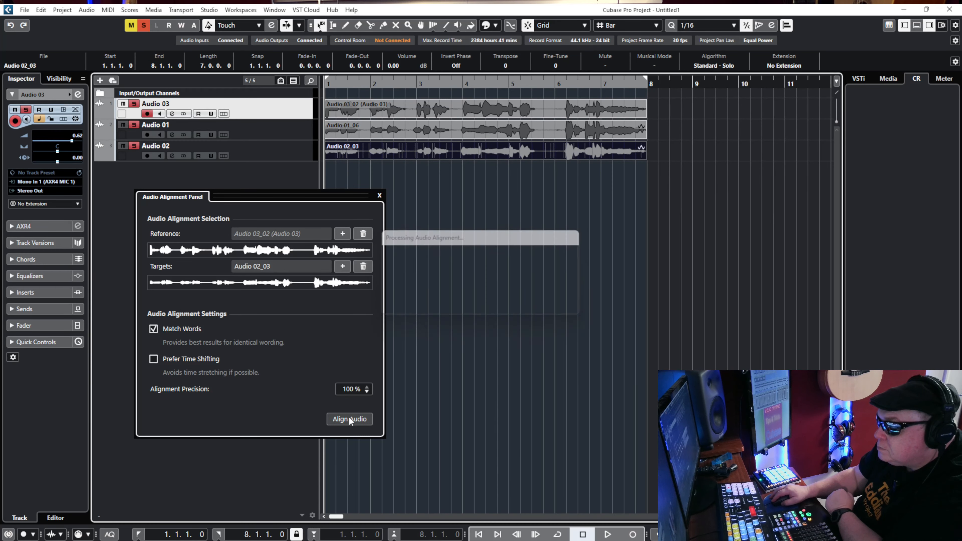
# Close the Audio Alignment Panel, audition the aligned takes together and clear the event selection.
pyautogui.click(379, 195)
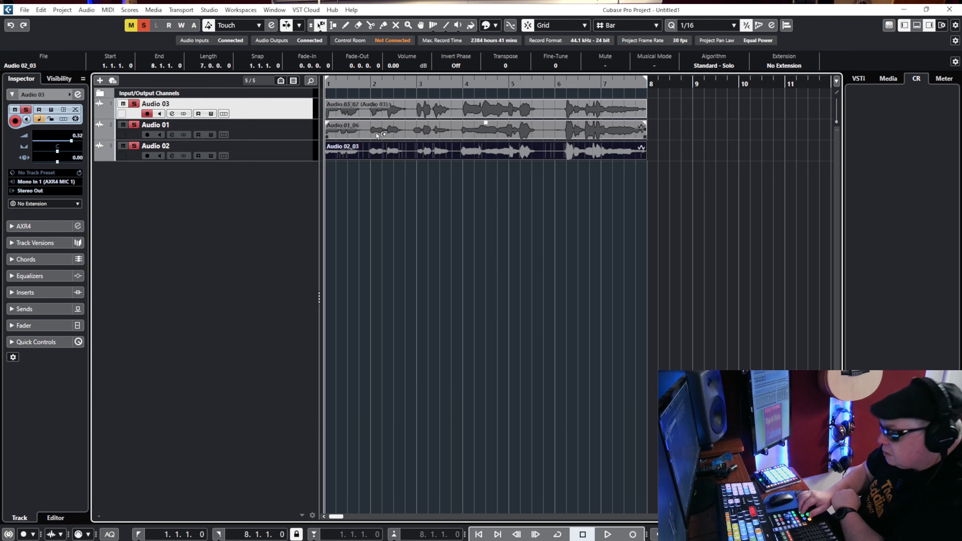
pyautogui.press('space')
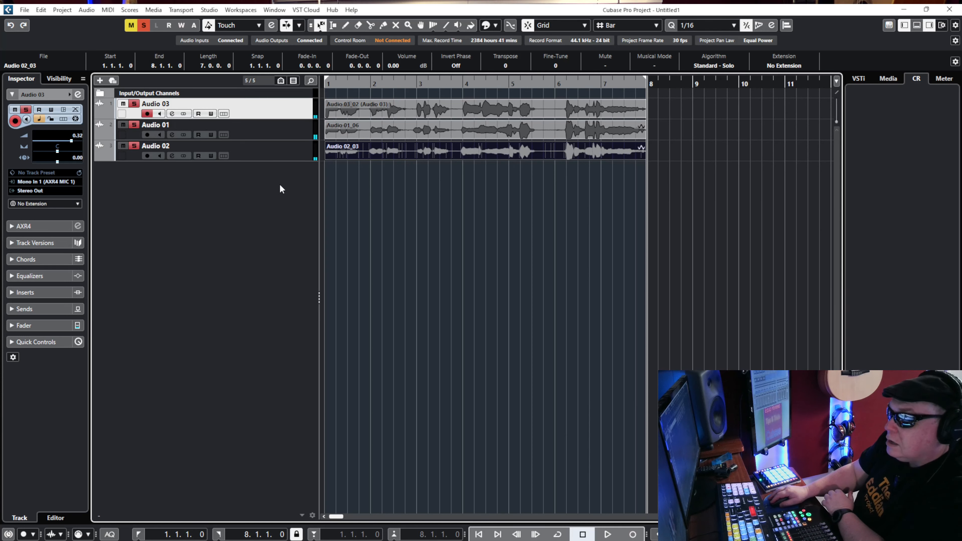
pyautogui.click(451, 195)
# Add another stereo audio track fed by Mono In 1 and move it below Audio 02 in the track list.
pyautogui.rightClick(257, 173)
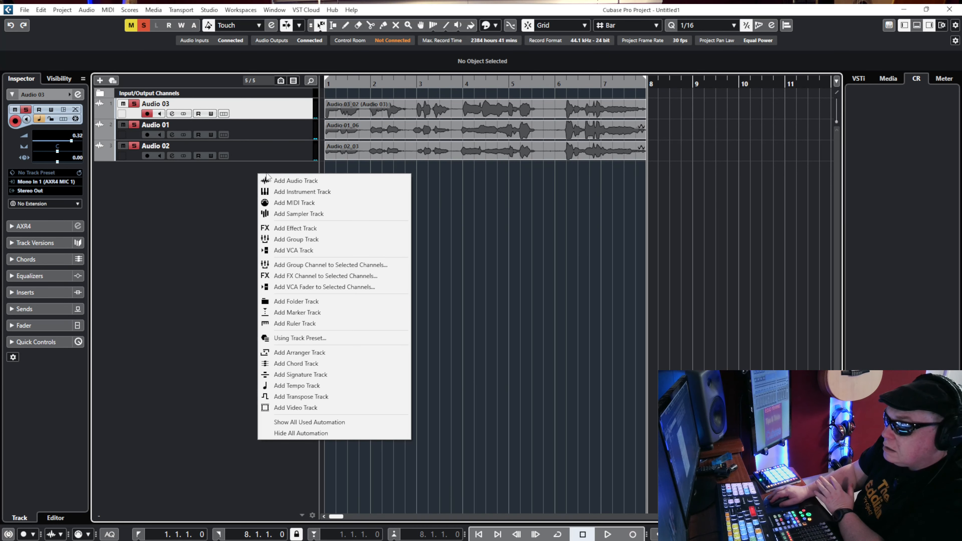
pyautogui.click(289, 182)
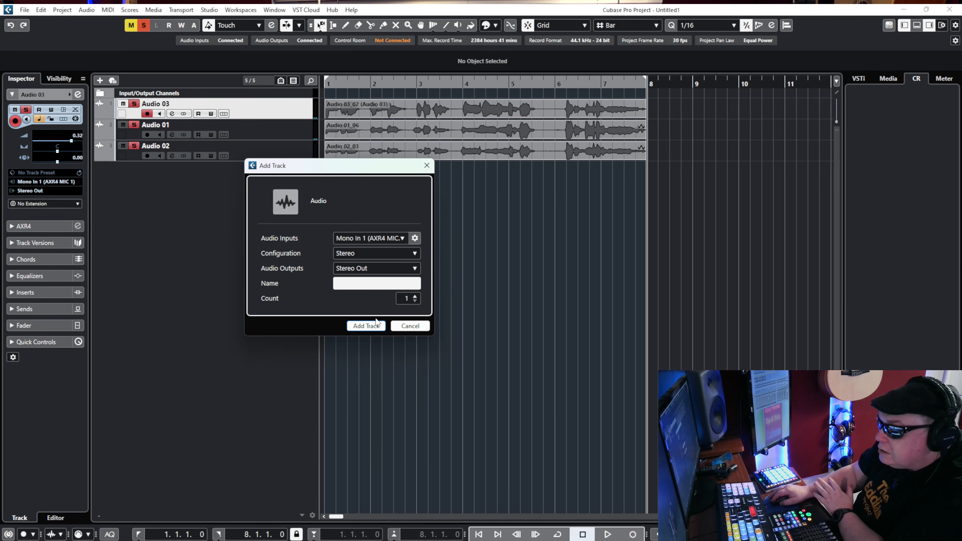
pyautogui.click(366, 327)
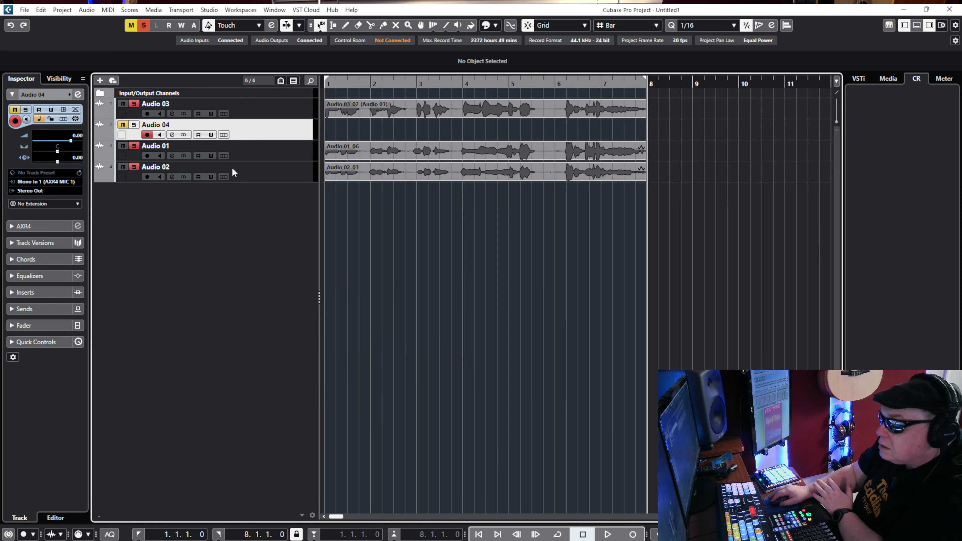
pyautogui.moveTo(261, 138); pyautogui.dragTo(261, 193)
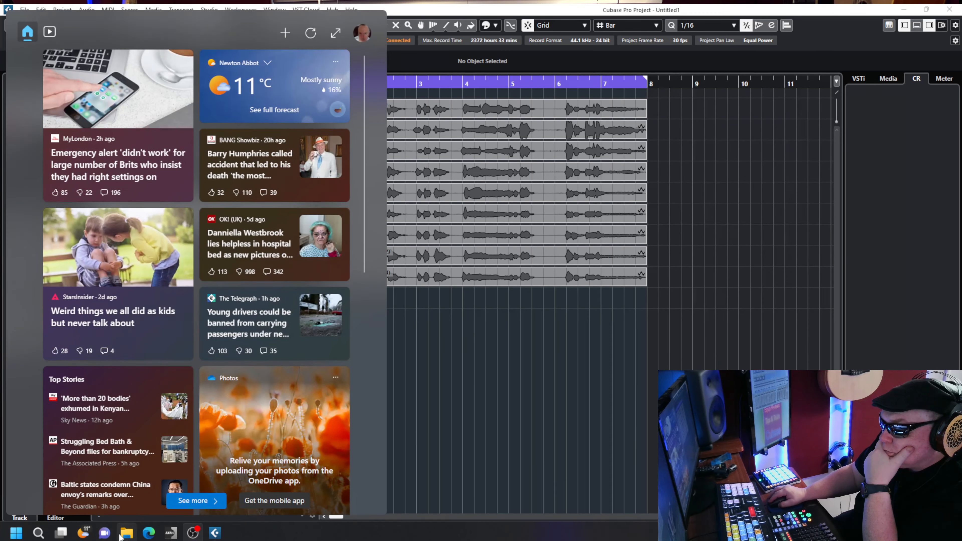
pyautogui.click(121, 534)
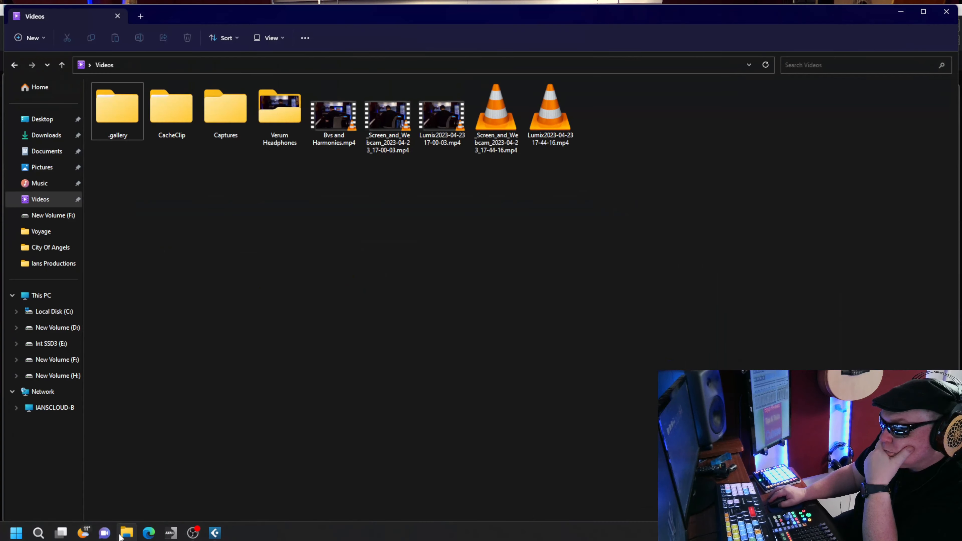
pyautogui.click(945, 12)
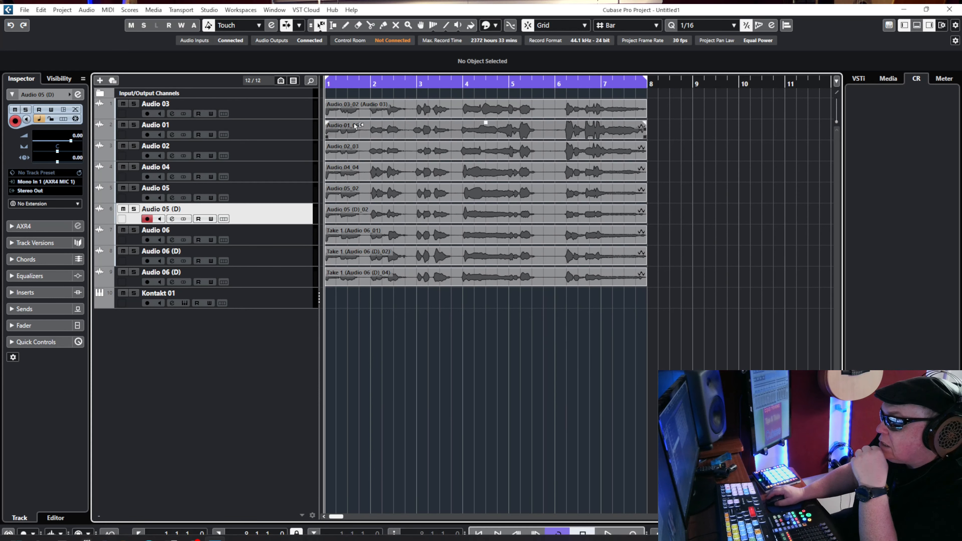
pyautogui.click(272, 95)
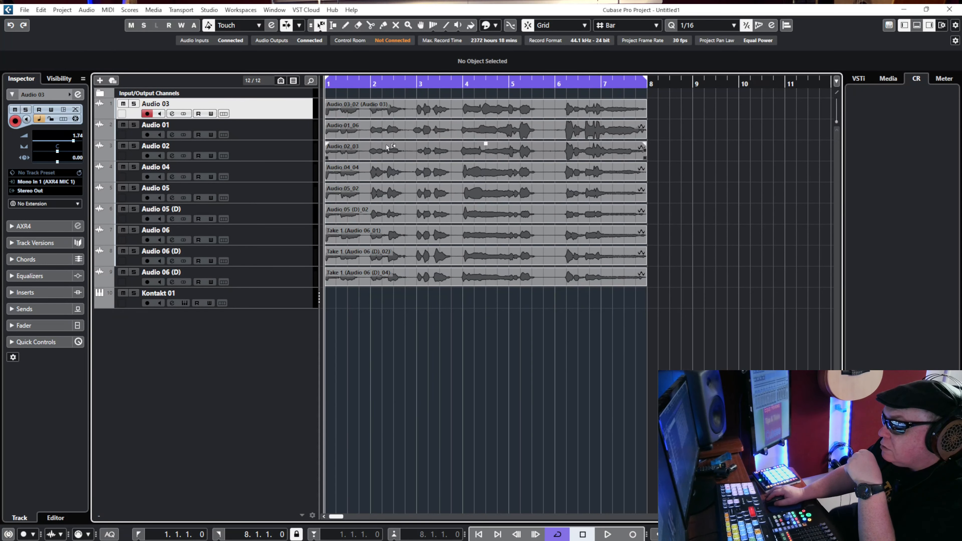
pyautogui.click(402, 152)
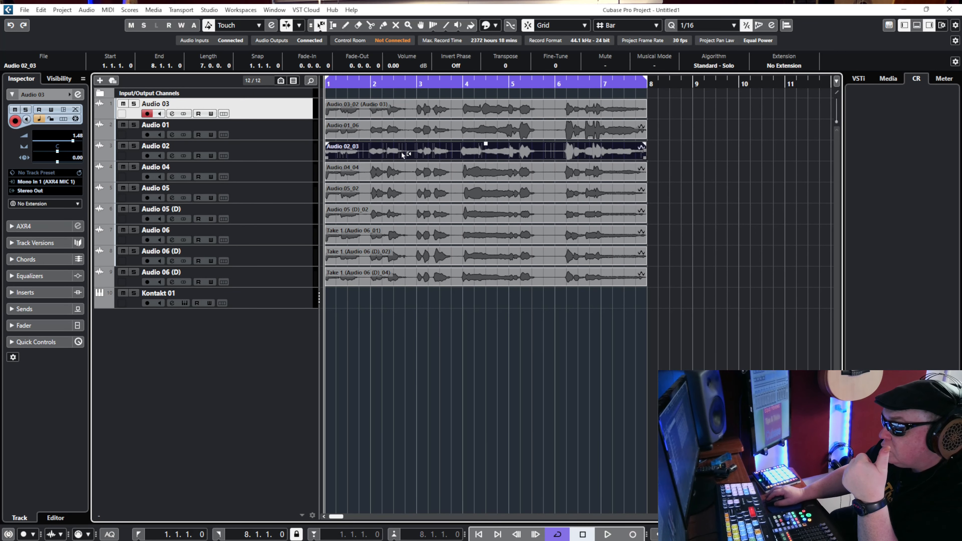
pyautogui.click(403, 172)
pyautogui.click(400, 191)
pyautogui.click(398, 212)
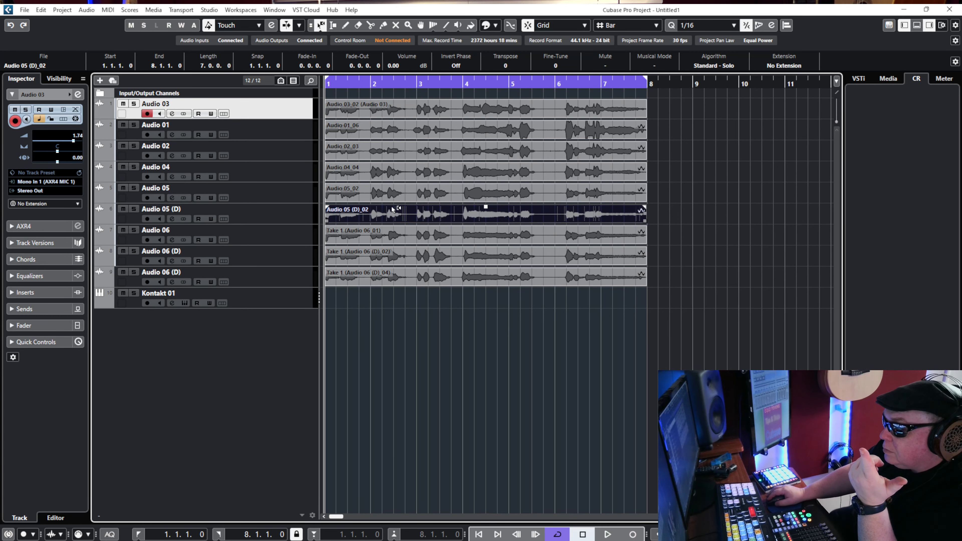
pyautogui.click(403, 176)
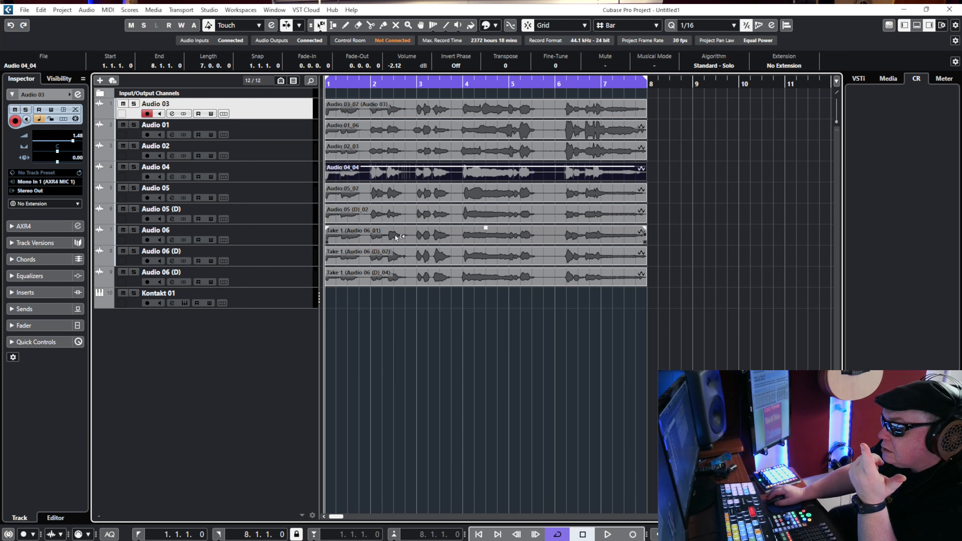
pyautogui.click(395, 235)
pyautogui.click(394, 253)
pyautogui.click(394, 276)
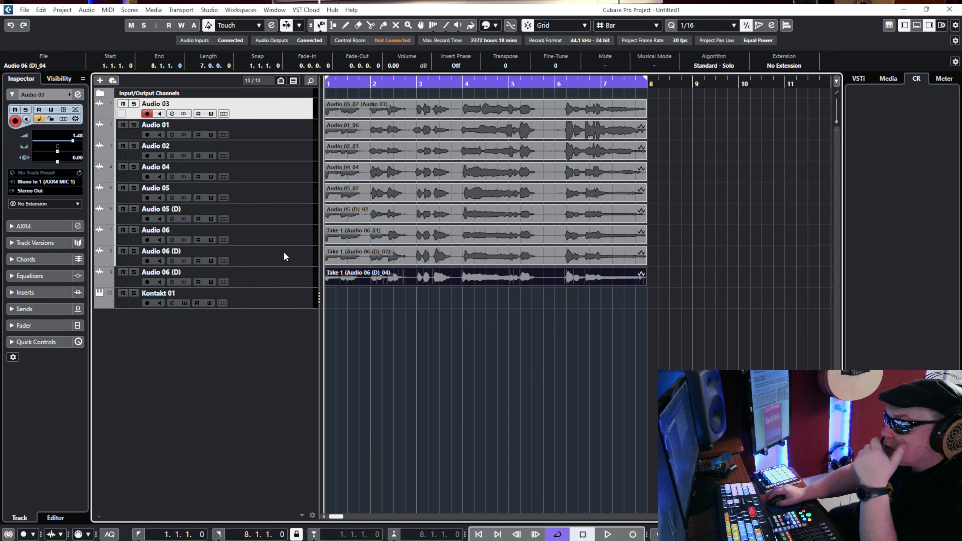
# Colour the Audio 03, 01 and 02 tracks red, Audio 04, 05 and 05 (D) orange, and the three Audio 06 tracks yellow.
pyautogui.click(70, 95)
pyautogui.click(79, 123)
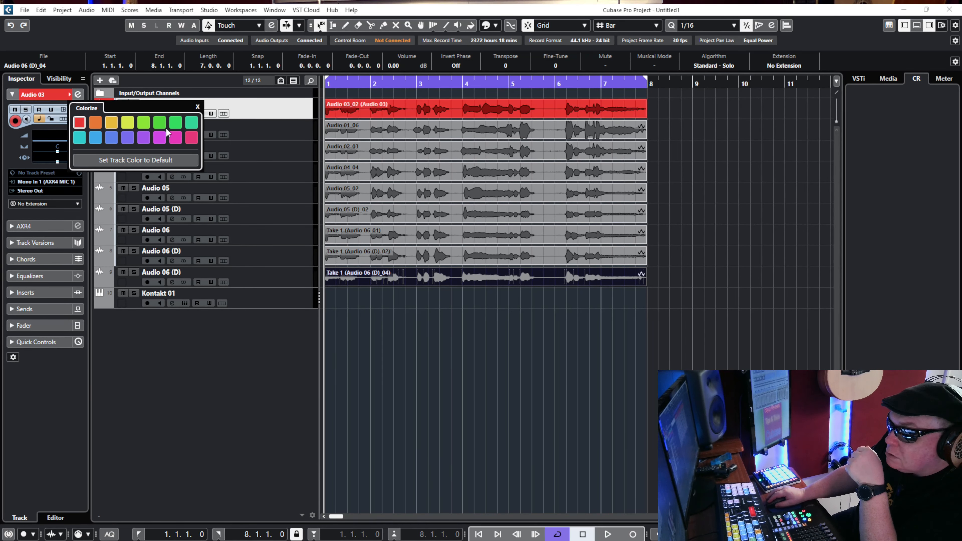
pyautogui.click(296, 131)
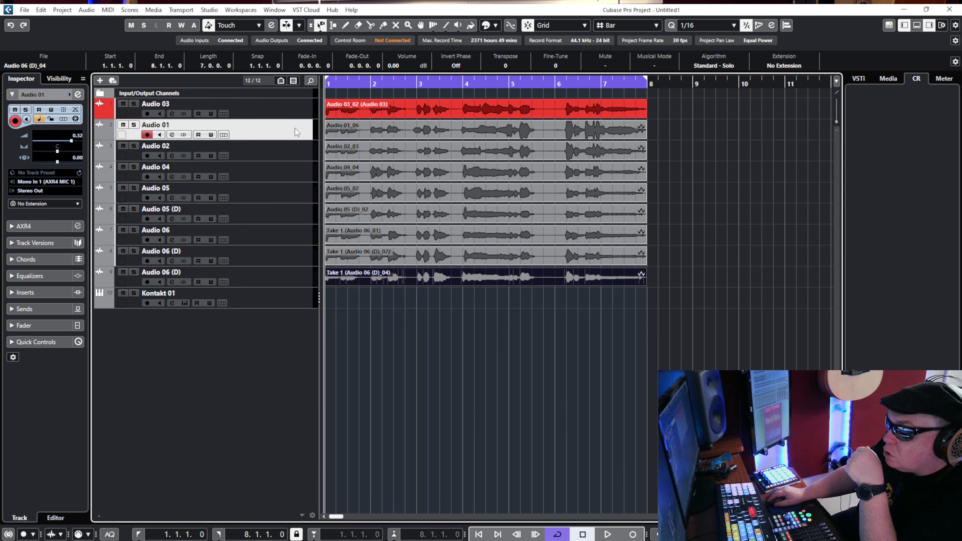
pyautogui.click(69, 95)
pyautogui.click(80, 122)
pyautogui.click(504, 300)
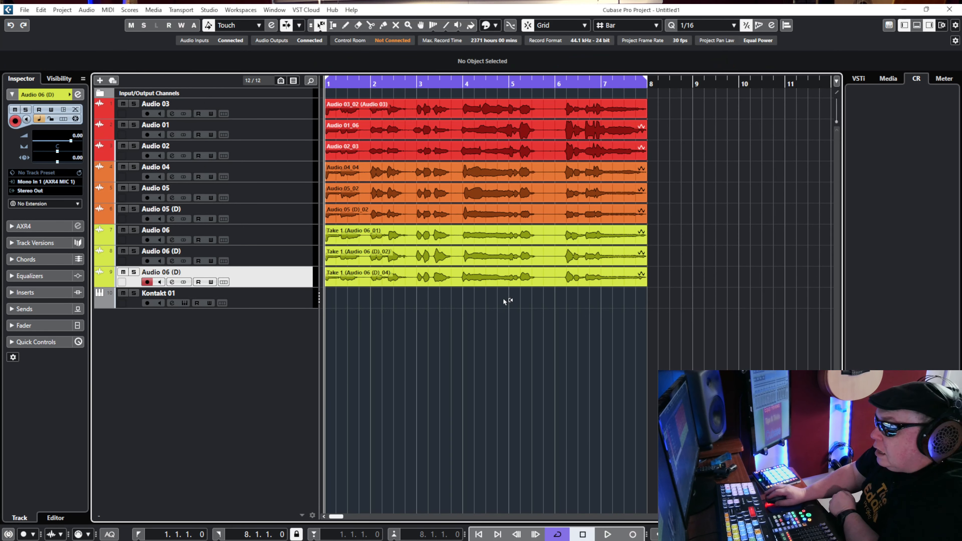
# Solo the Audio 03 track and inspect the VariAudio pitch segments of the Audio 01_06 event in the editor.
pyautogui.click(137, 101)
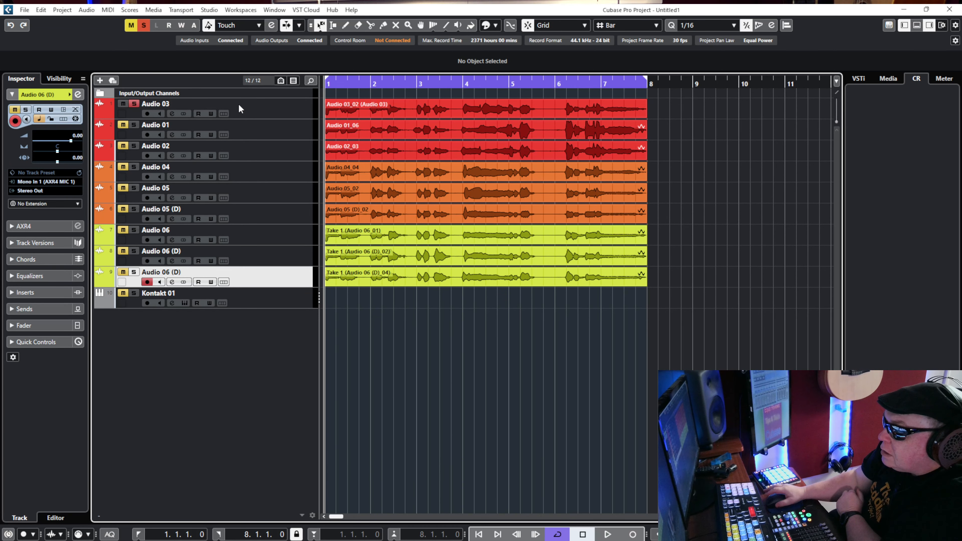
pyautogui.doubleClick(353, 130)
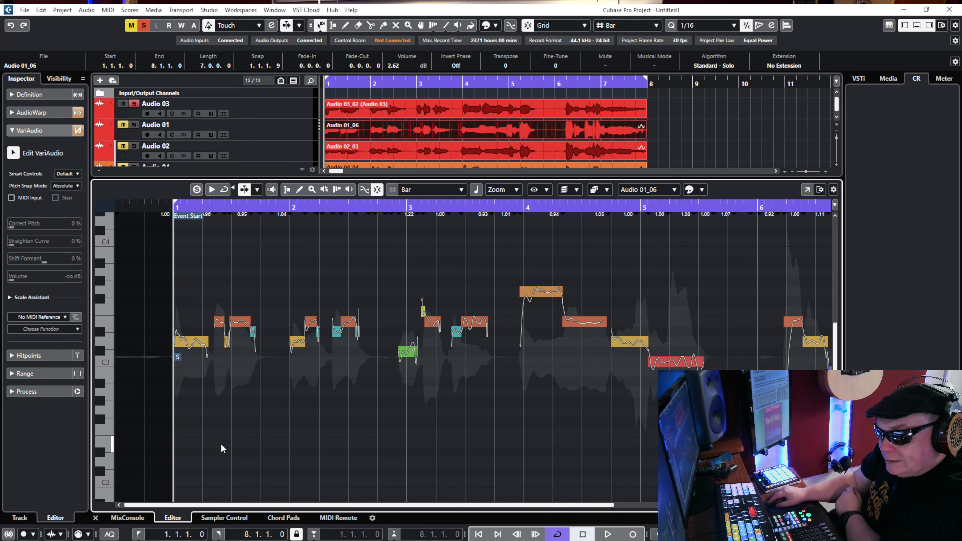
pyautogui.click(95, 519)
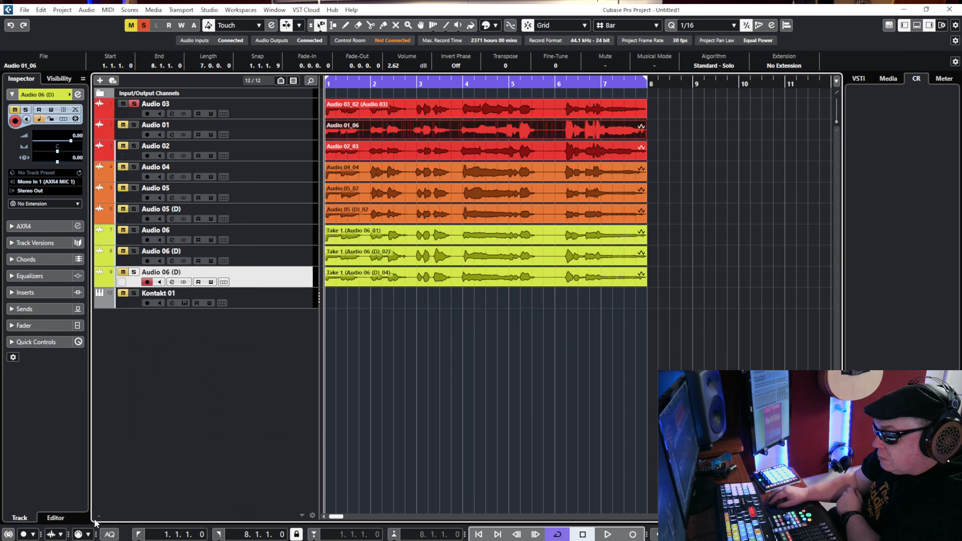
pyautogui.click(395, 113)
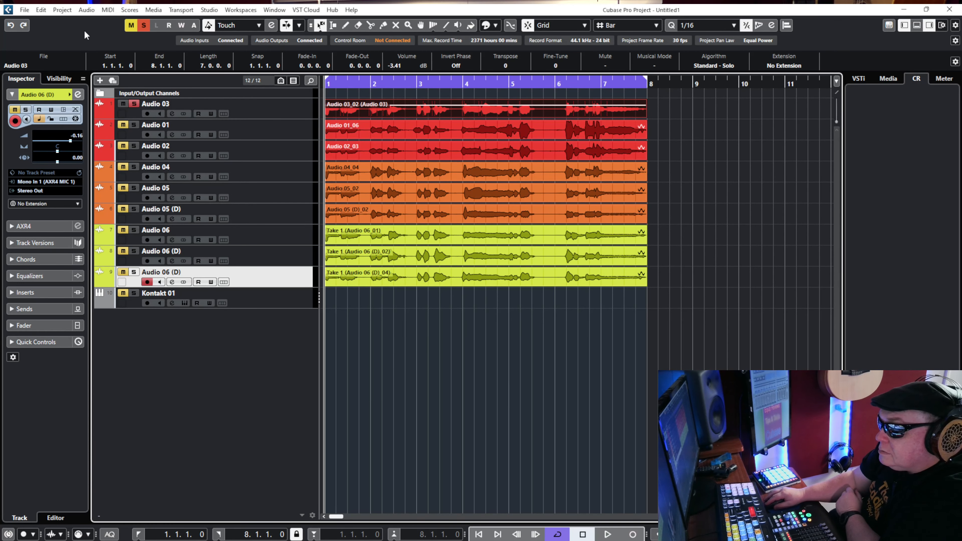
pyautogui.click(86, 10)
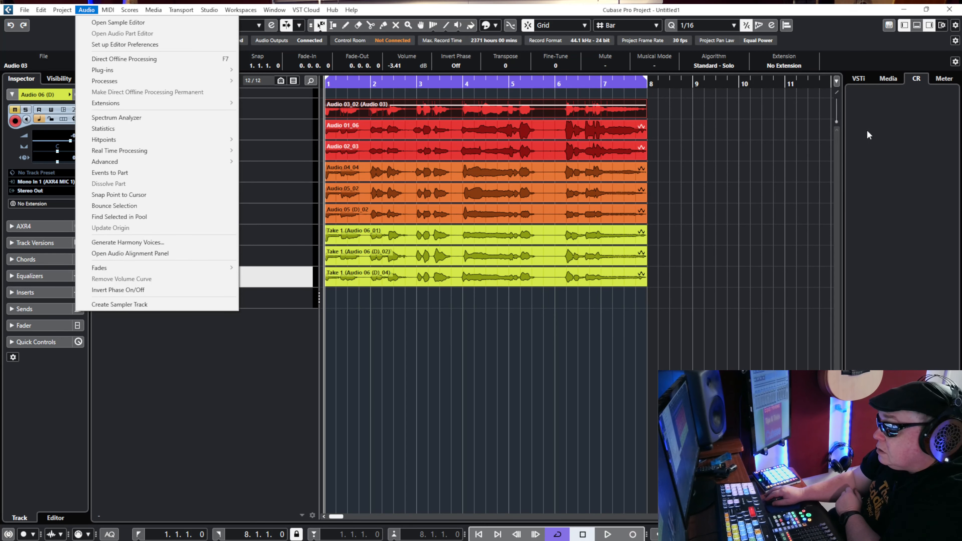
pyautogui.click(773, 159)
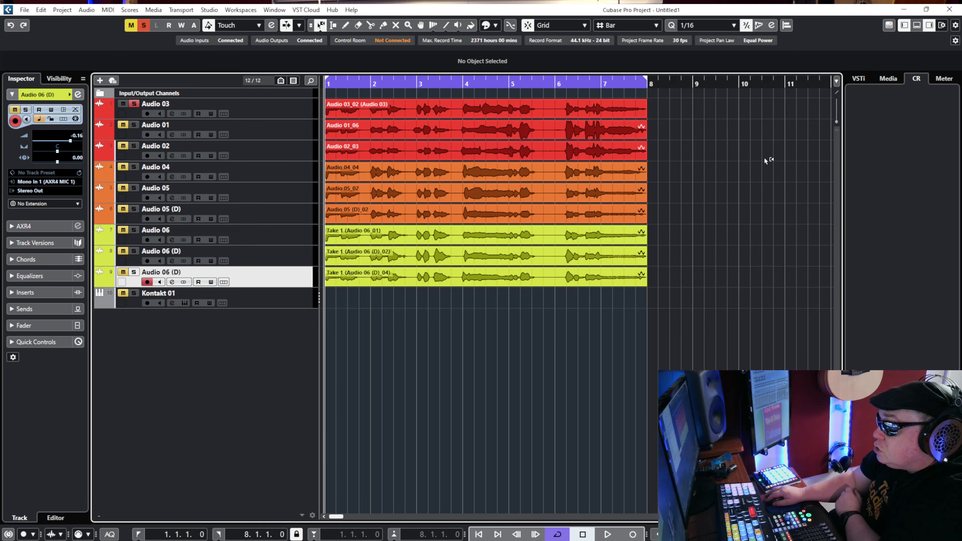
pyautogui.click(134, 104)
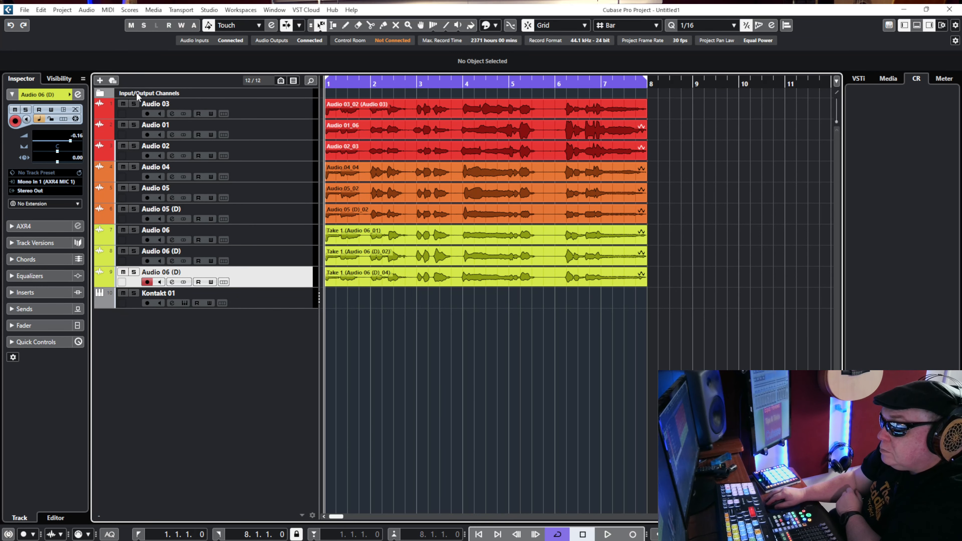
# Solo and audition the three red tracks together, and add the three orange tracks to the solo.
pyautogui.click(134, 104)
pyautogui.click(133, 136)
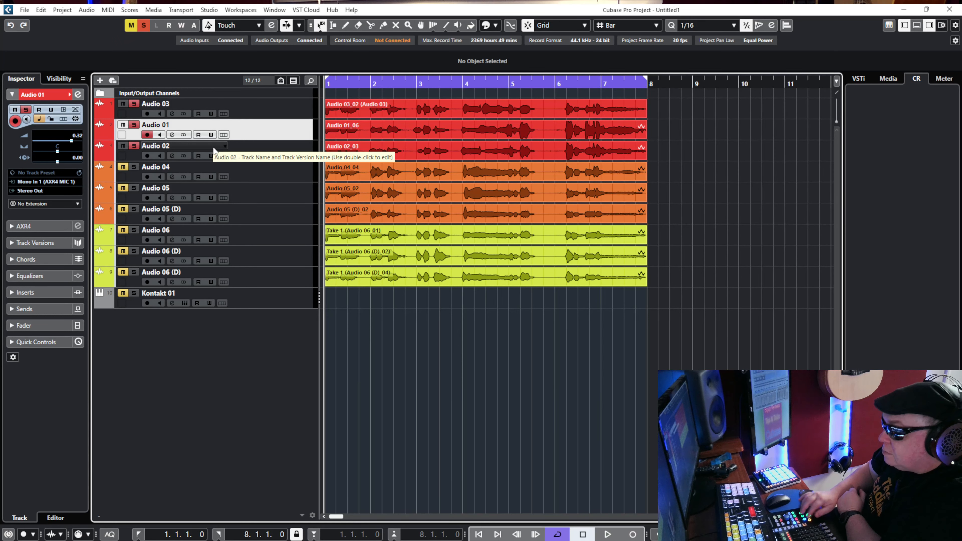
pyautogui.press('space')
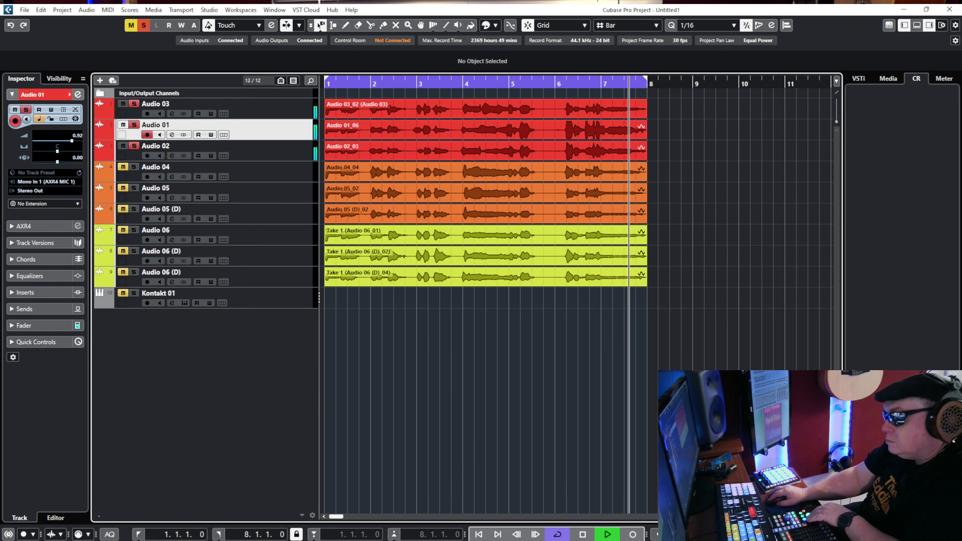
pyautogui.press('space')
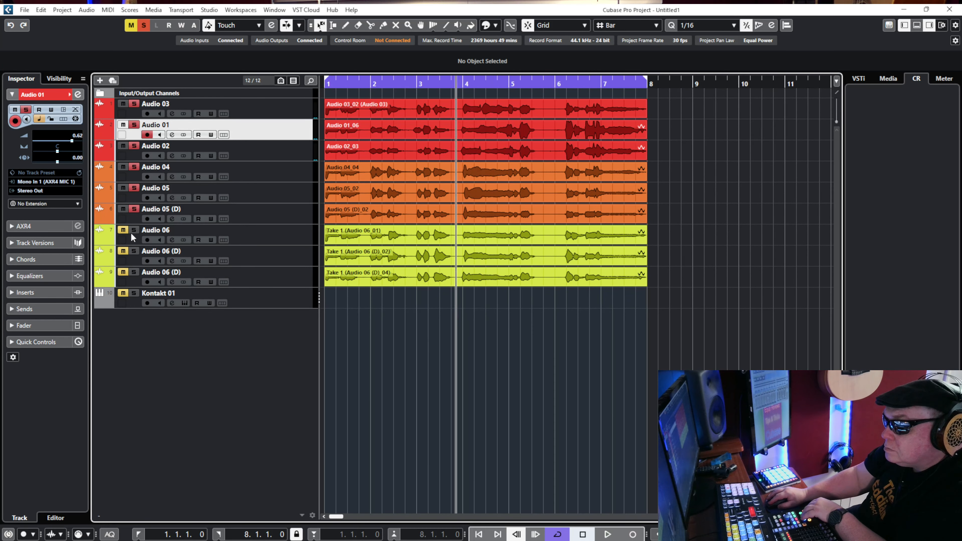
# Add the three yellow Audio 06 tracks to the solo and audition all nine vocal tracks together.
pyautogui.press('space')
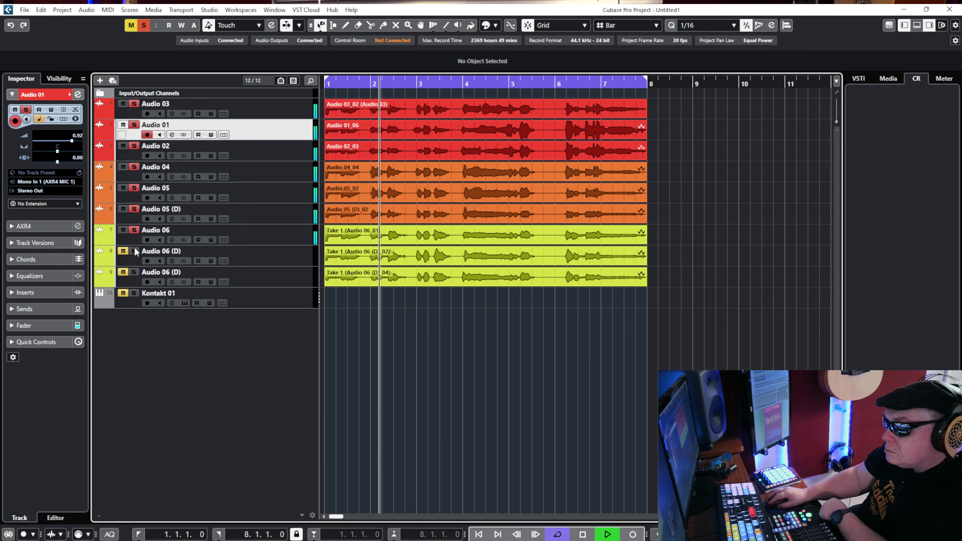
pyautogui.click(134, 230)
pyautogui.click(135, 251)
pyautogui.click(135, 273)
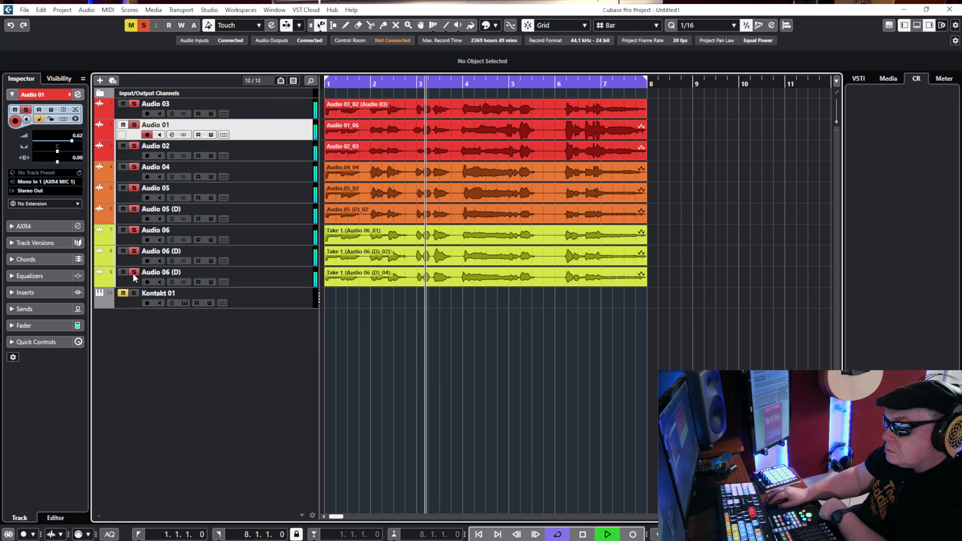
pyautogui.click(294, 285)
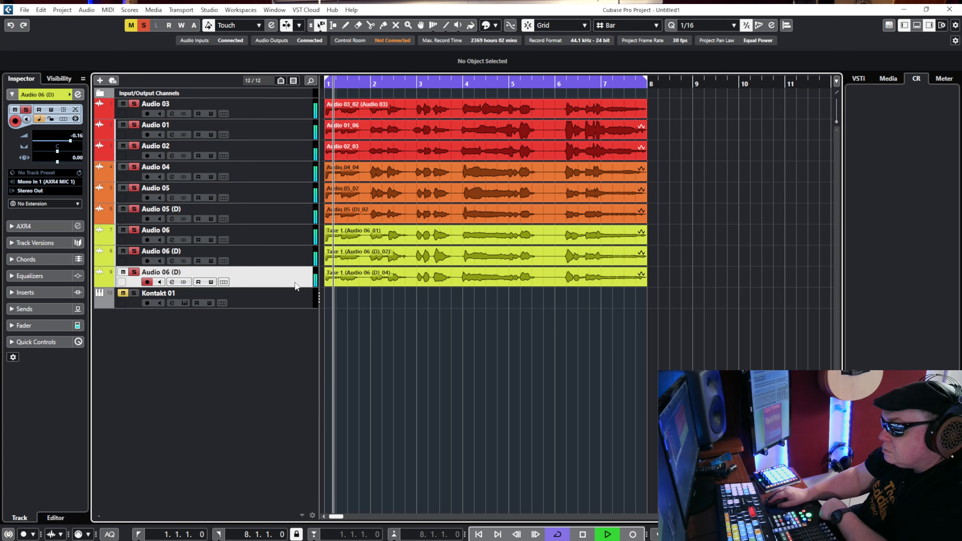
pyautogui.press('space')
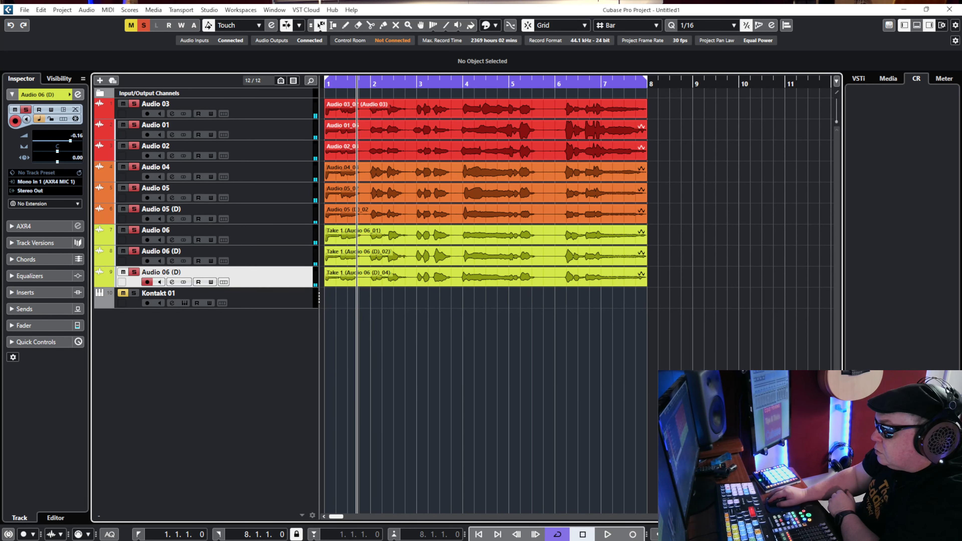
# Select all nine vocal events and activate the Split tool for cutting around the first phrase.
pyautogui.press('h')
pyautogui.press('h')
pyautogui.press('h')
pyautogui.press('h')
pyautogui.press('h')
pyautogui.press('h')
pyautogui.press('h')
pyautogui.press('h')
pyautogui.press('g')
pyautogui.press('g')
pyautogui.press('g')
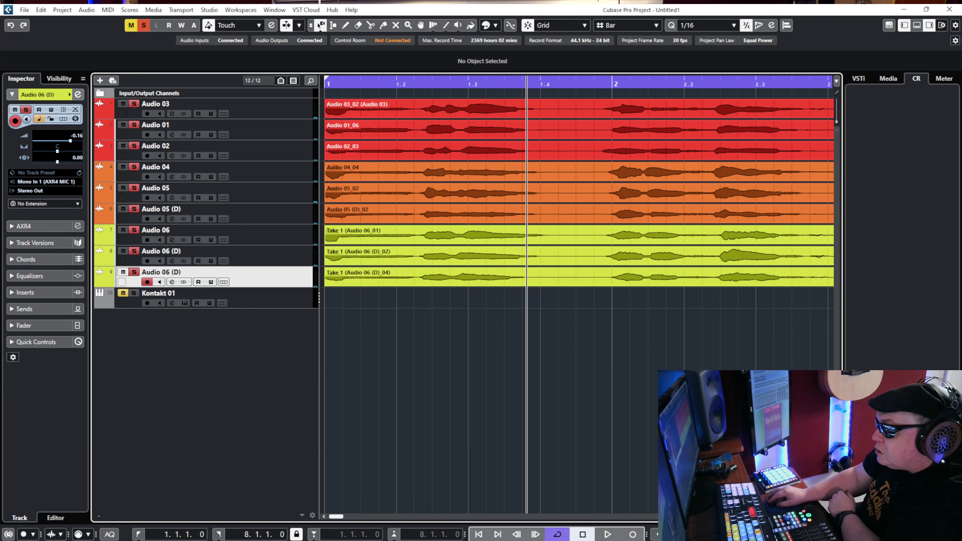
pyautogui.press('KP_Subtract')
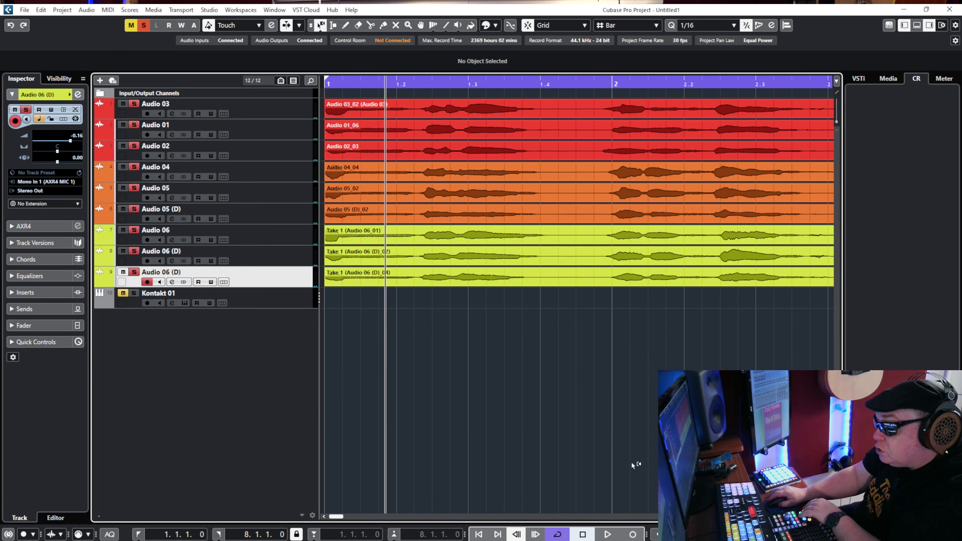
pyautogui.moveTo(557, 375); pyautogui.dragTo(367, 100)
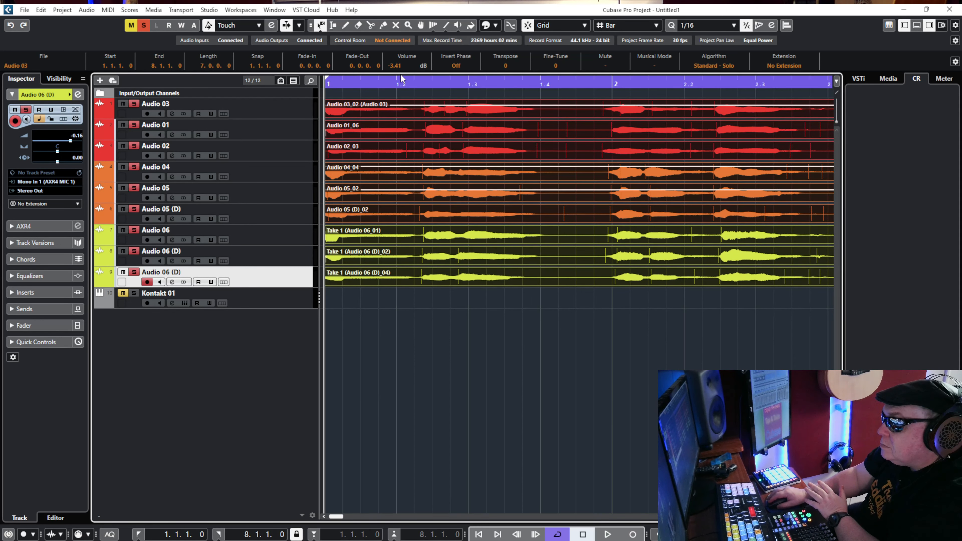
pyautogui.click(370, 24)
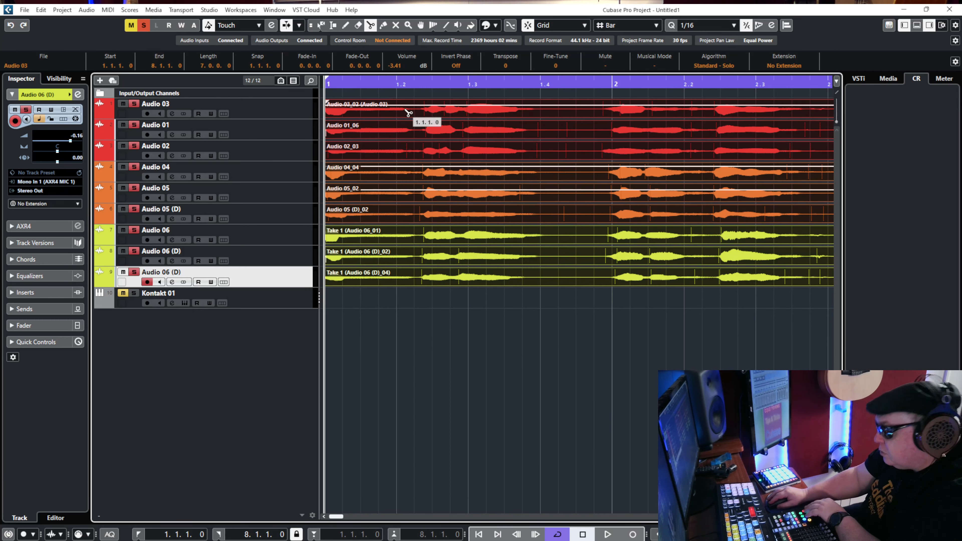
# Try splitting all selected vocal events at 2.1.1.0 with grid snapping on, and undo the split.
pyautogui.press('space')
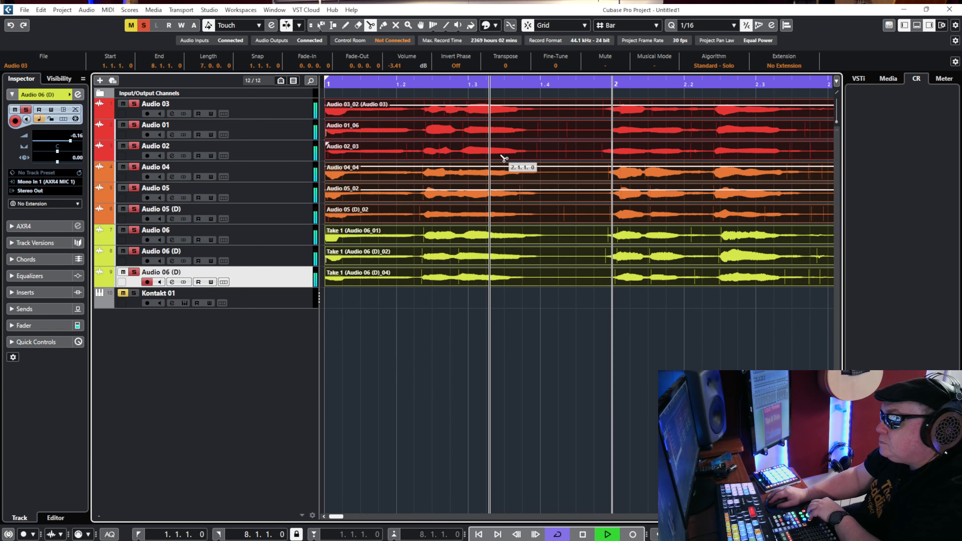
pyautogui.click(538, 114)
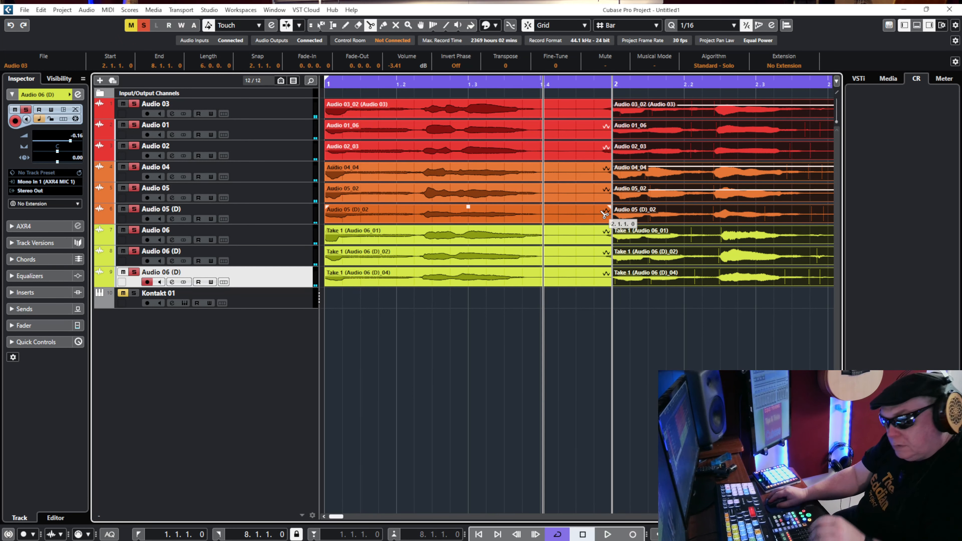
pyautogui.hotkey('ctrl', 'z')
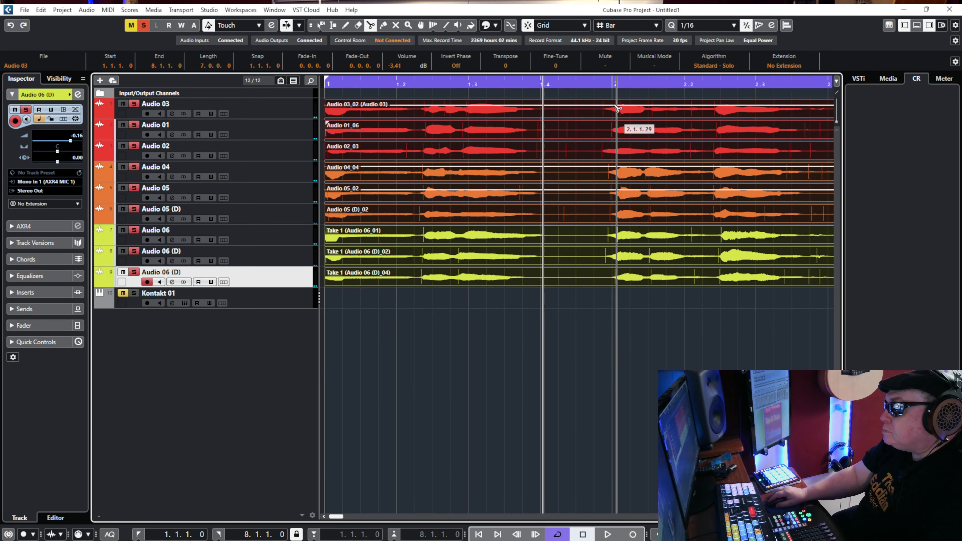
# Turn snapping off and split all nine selected vocal events at 1.4.1.41 and 1.4.4.65, around the gap before bar 2.
pyautogui.click(532, 28)
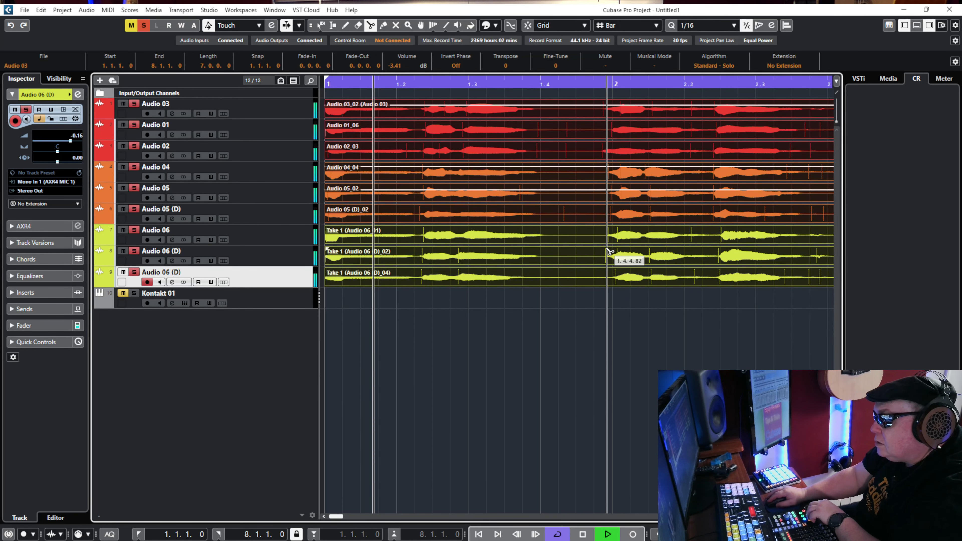
pyautogui.press('space')
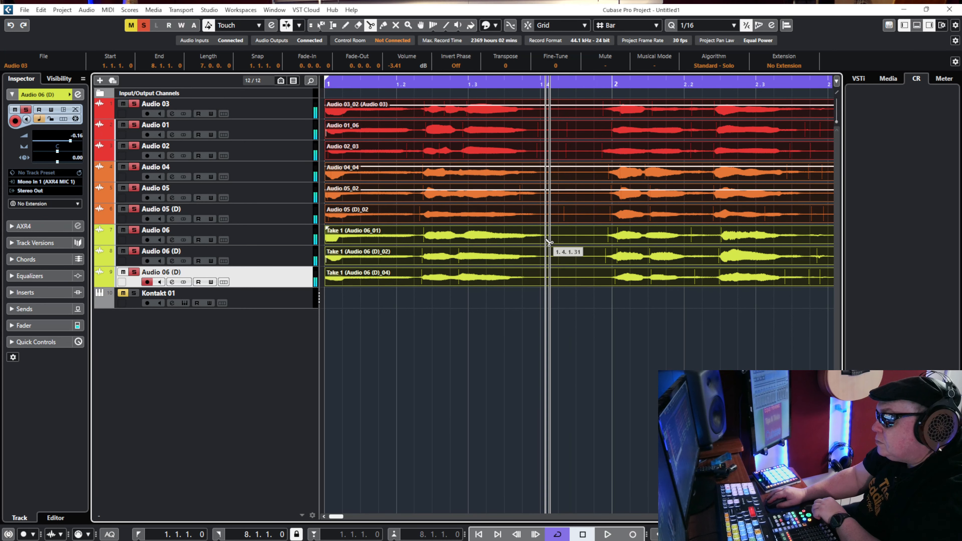
pyautogui.click(549, 246)
pyautogui.press('space')
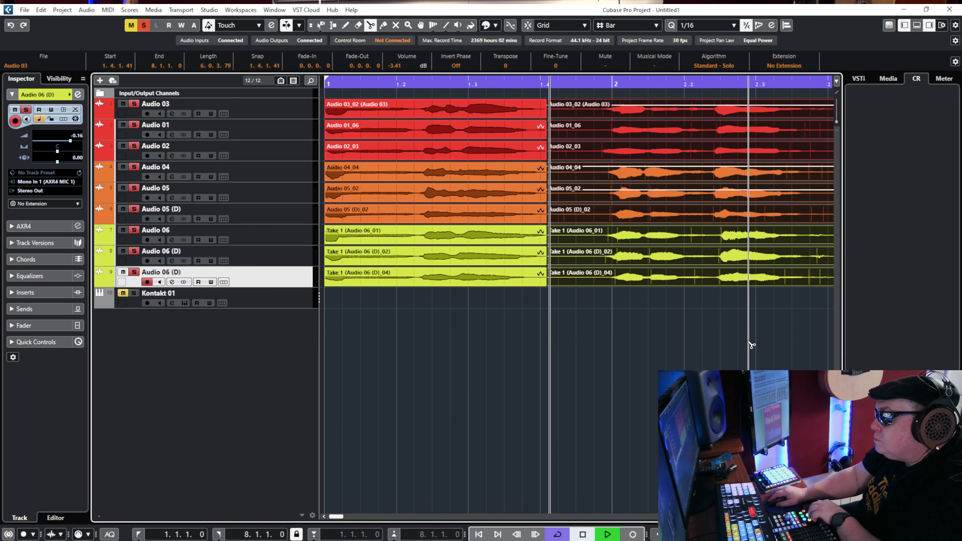
pyautogui.press('space')
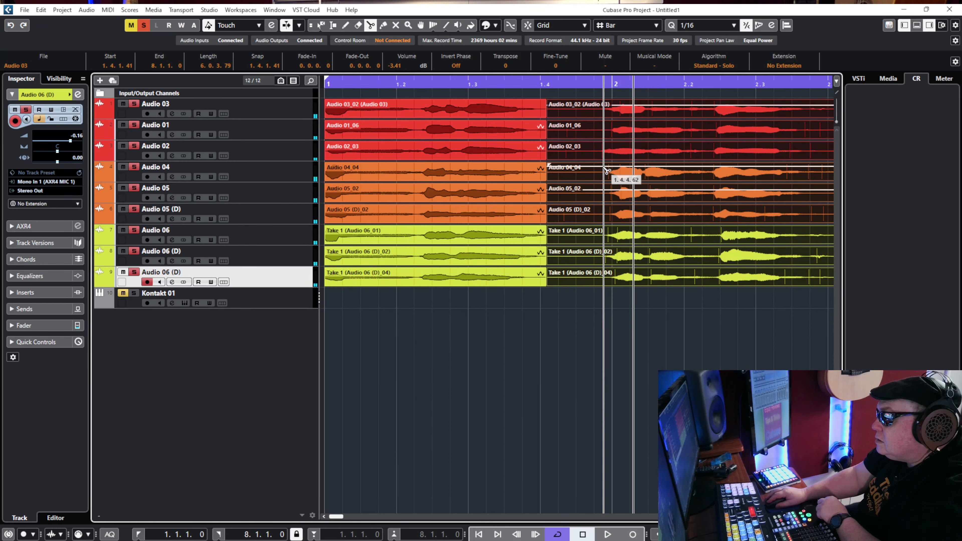
pyautogui.click(606, 169)
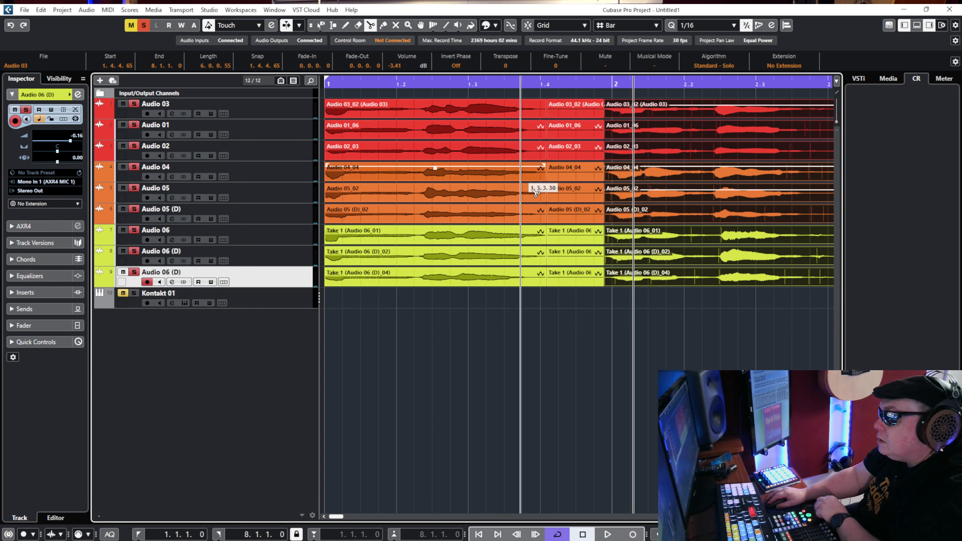
pyautogui.press('space')
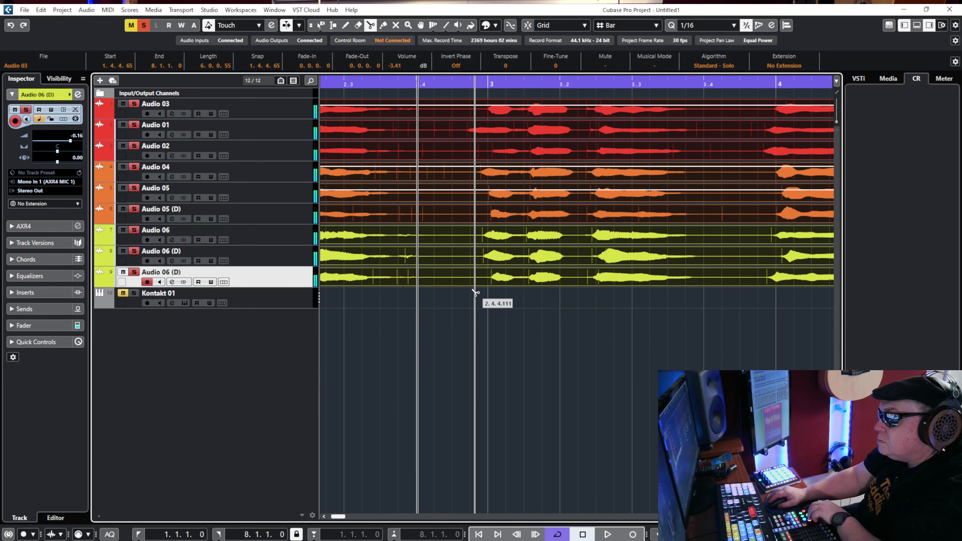
# Split all nine vocal events at 2.3.3.103, 2.4.4.74, 3.3.4.29 and 3.4.4.67, around the gaps before bars 3 and 4.
pyautogui.click(397, 211)
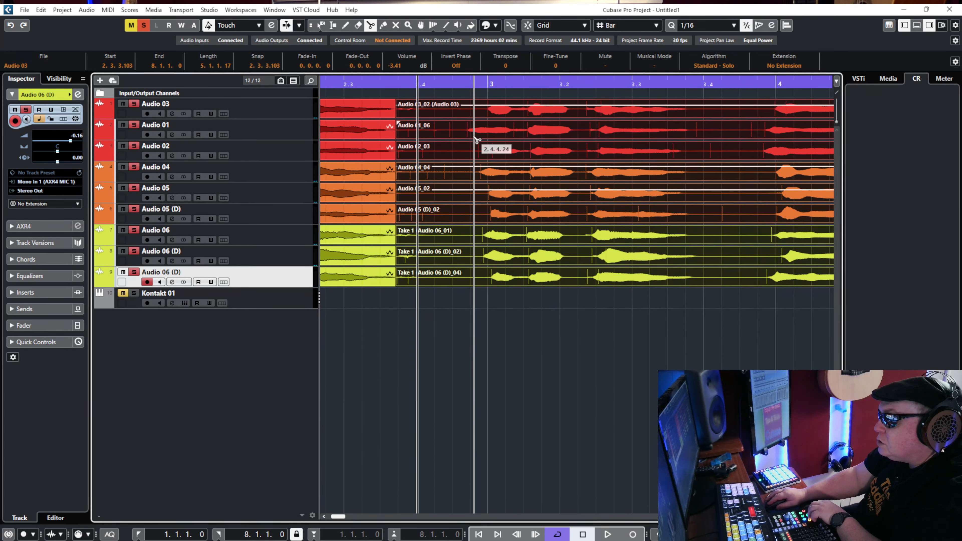
pyautogui.click(481, 155)
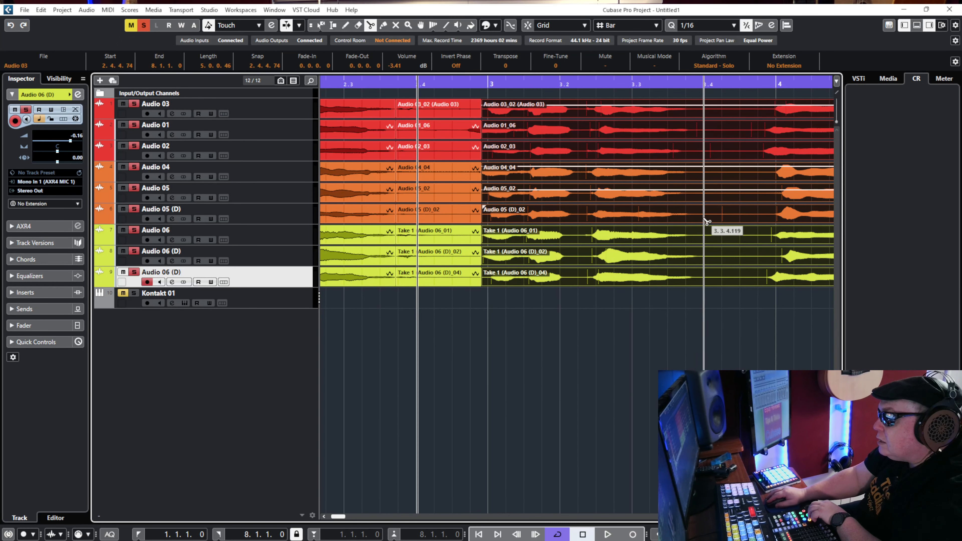
pyautogui.click(690, 218)
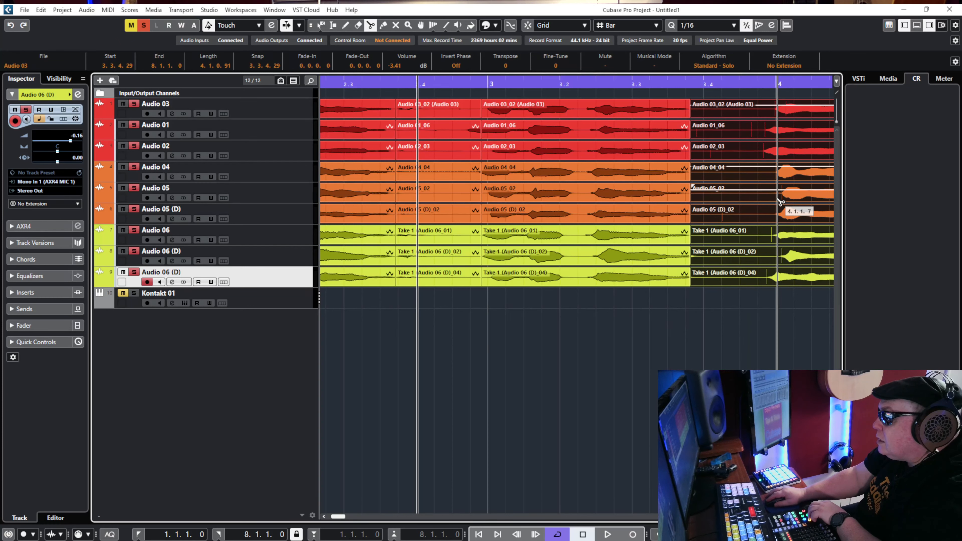
pyautogui.click(770, 205)
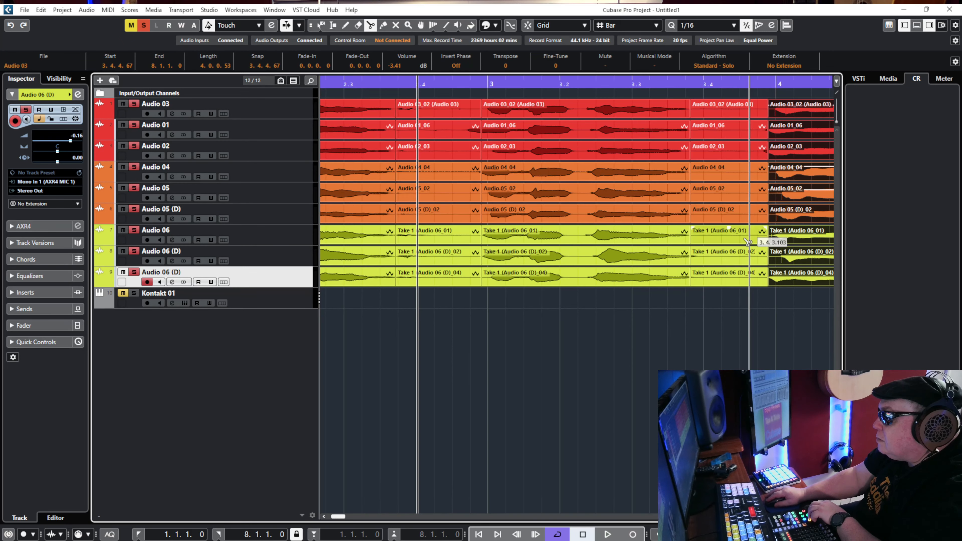
# Locate the gap around bar 6 by playback and split all nine vocal events at 5.3.1.80 and 6.1.4.60.
pyautogui.press('space')
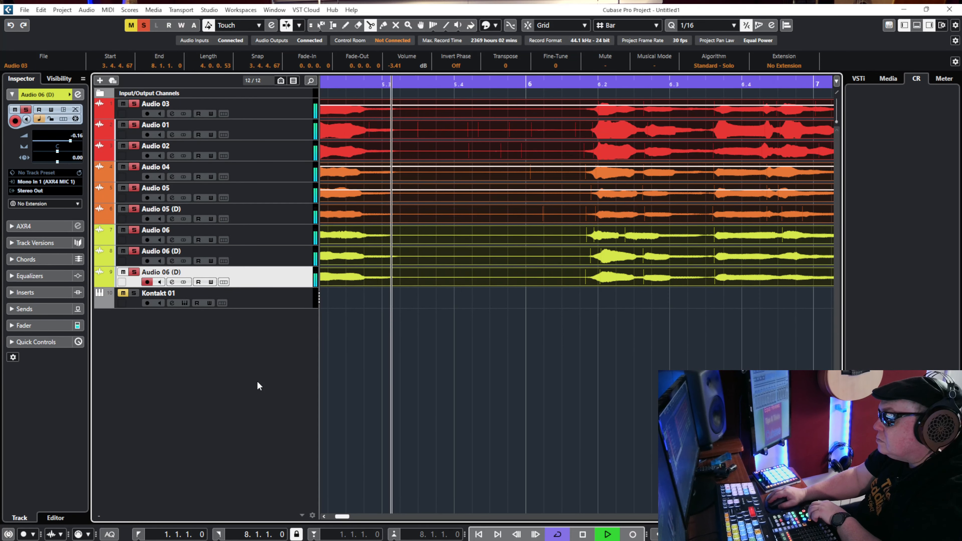
pyautogui.press('space')
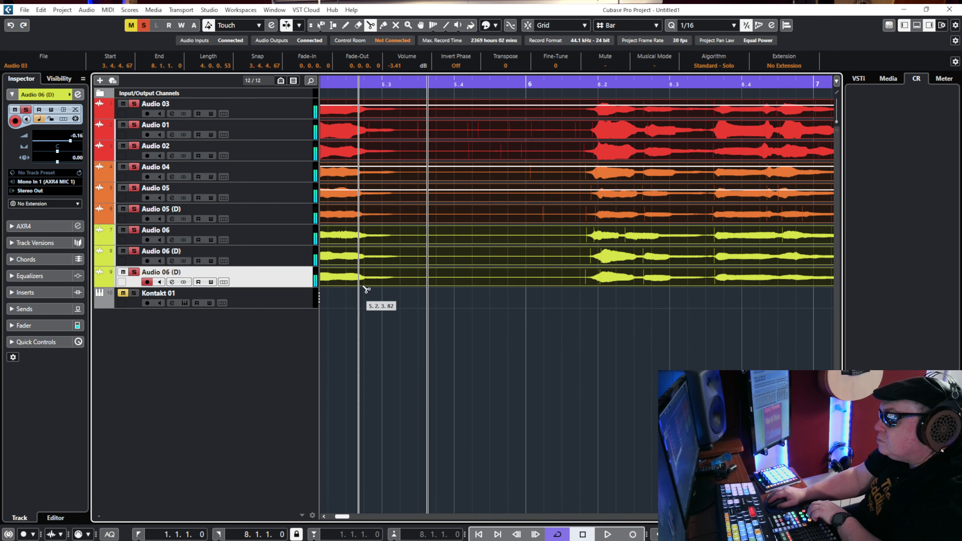
pyautogui.click(394, 208)
pyautogui.hotkey('ctrl', 'shift', 'a')
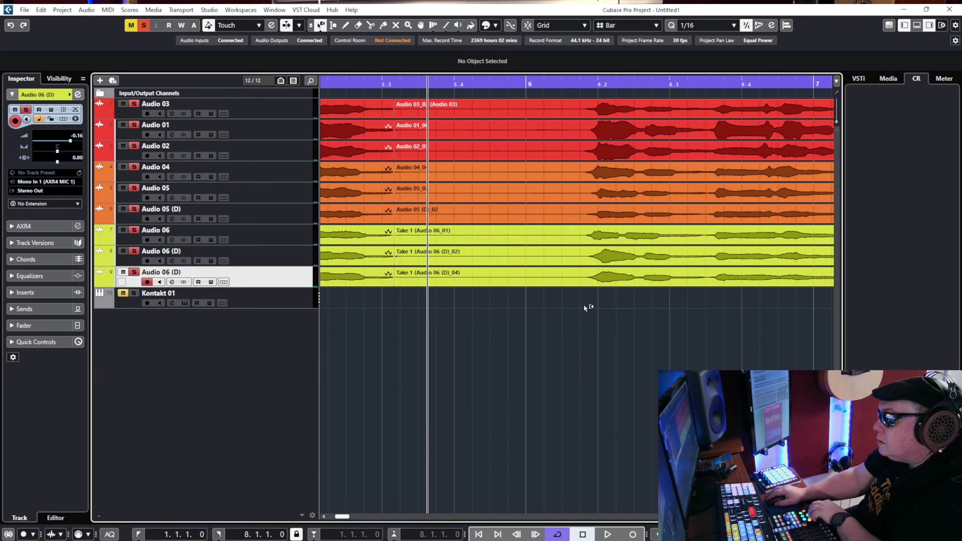
pyautogui.press('1')
pyautogui.click(508, 270)
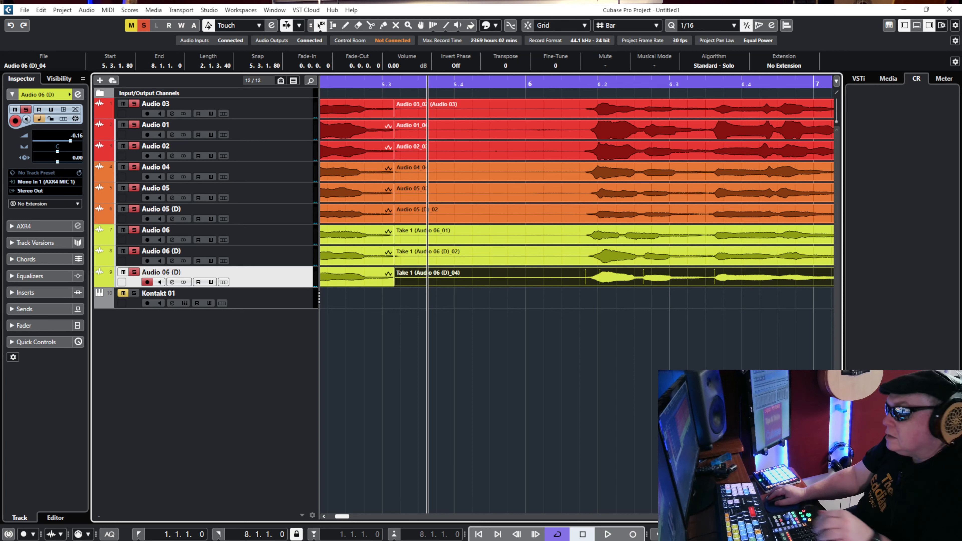
pyautogui.moveTo(693, 375); pyautogui.dragTo(563, 97)
pyautogui.rightClick(517, 155)
pyautogui.click(567, 154)
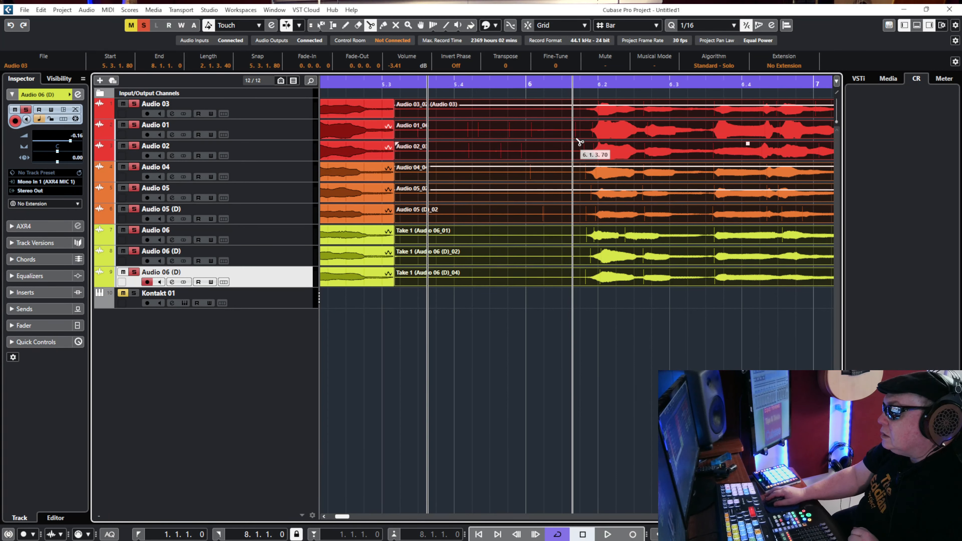
pyautogui.click(589, 135)
# Delete the gap segments between 5.3.1.80 and 6.1.4.60 on all nine vocal tracks.
pyautogui.rightClick(489, 231)
pyautogui.click(499, 227)
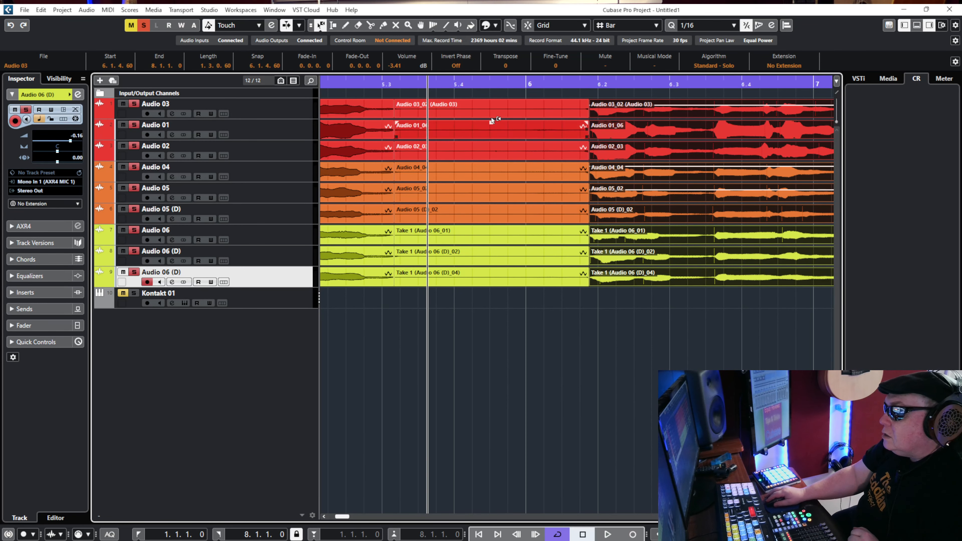
pyautogui.click(488, 114)
pyautogui.moveTo(522, 311); pyautogui.dragTo(488, 166)
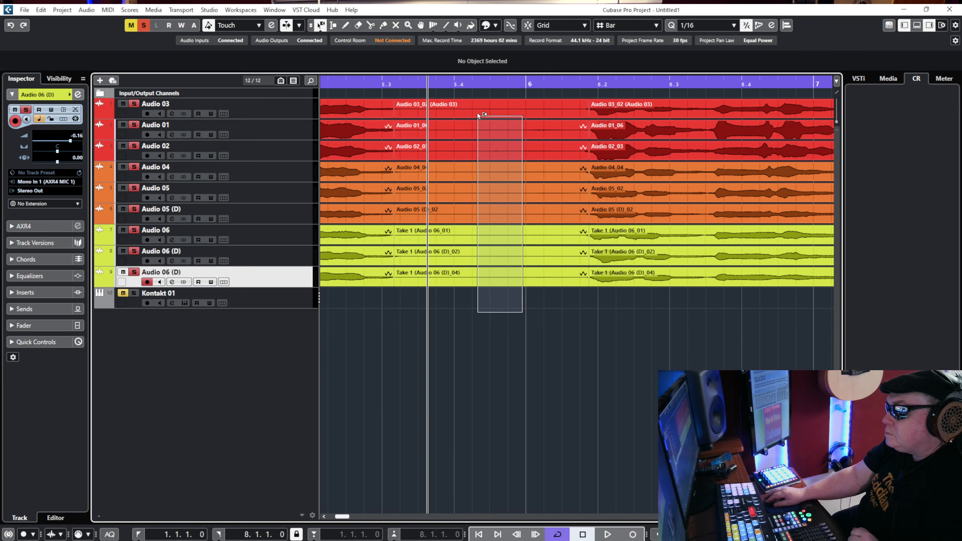
pyautogui.moveTo(478, 113); pyautogui.dragTo(477, 114)
pyautogui.press('Delete')
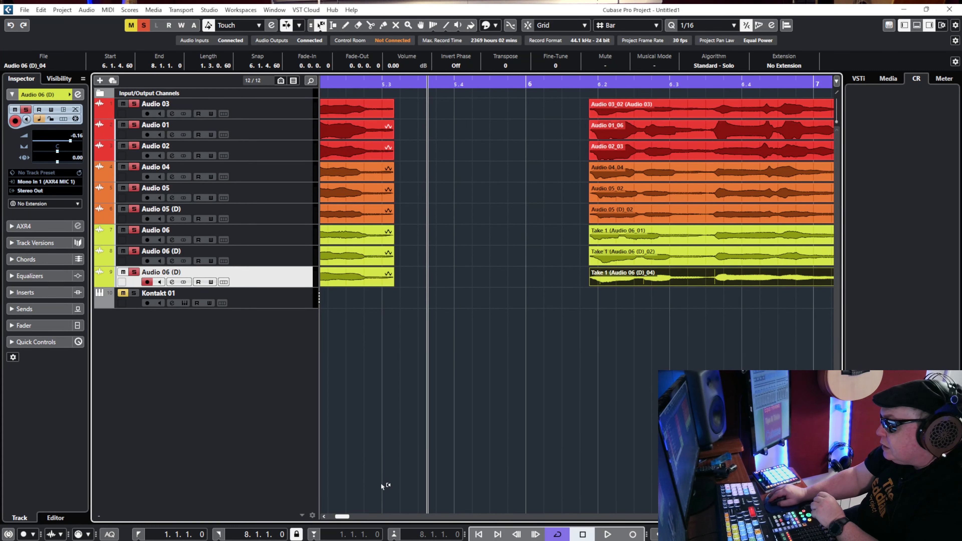
# Delete the gap segments just before bar 4 and just before bar 2 on all nine vocal tracks.
pyautogui.moveTo(343, 518); pyautogui.dragTo(338, 521)
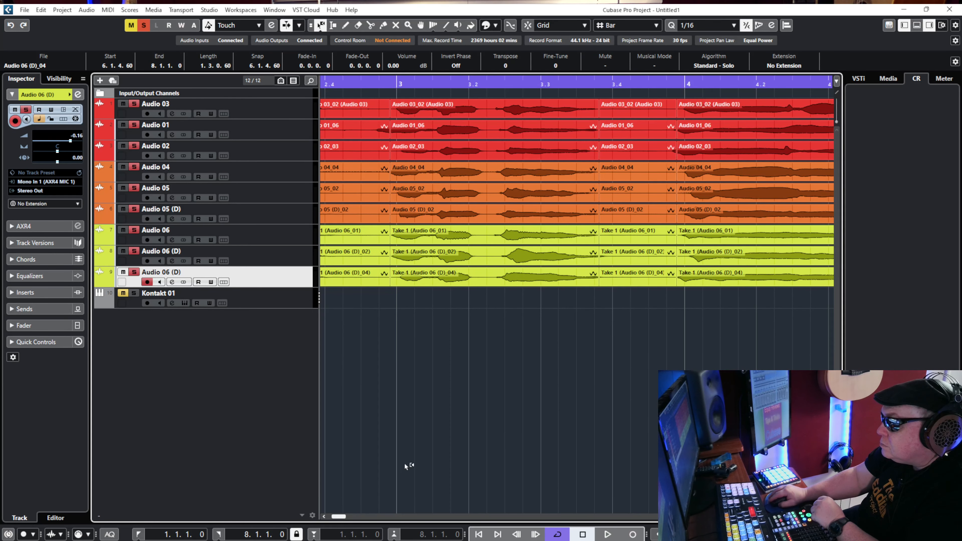
pyautogui.moveTo(631, 331); pyautogui.dragTo(615, 126)
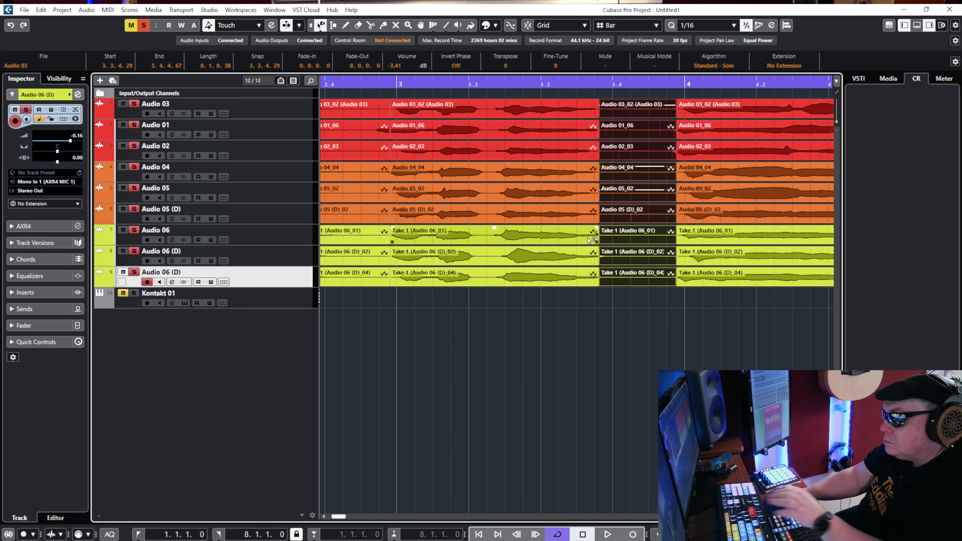
pyautogui.press('Delete')
pyautogui.moveTo(344, 517); pyautogui.dragTo(332, 521)
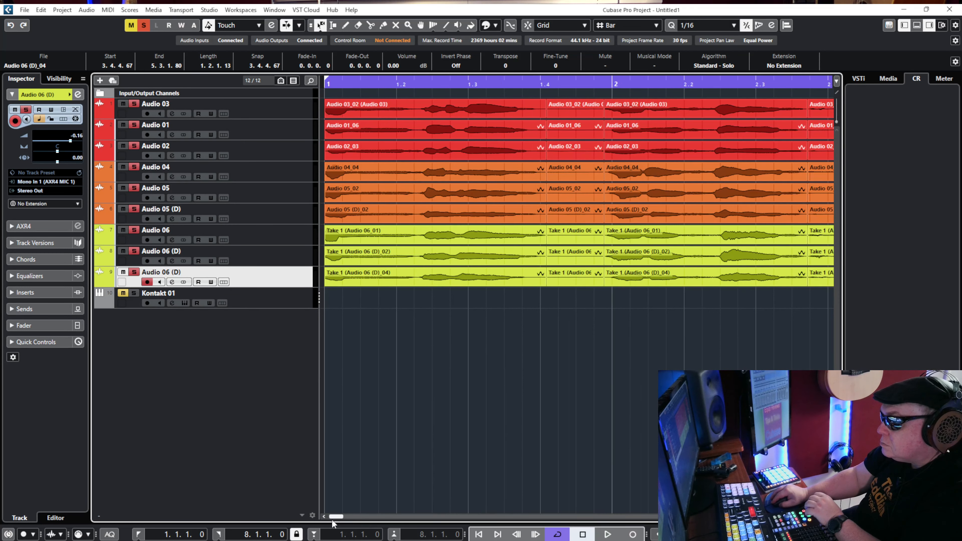
pyautogui.moveTo(572, 324); pyautogui.dragTo(572, 112)
pyautogui.press('Delete')
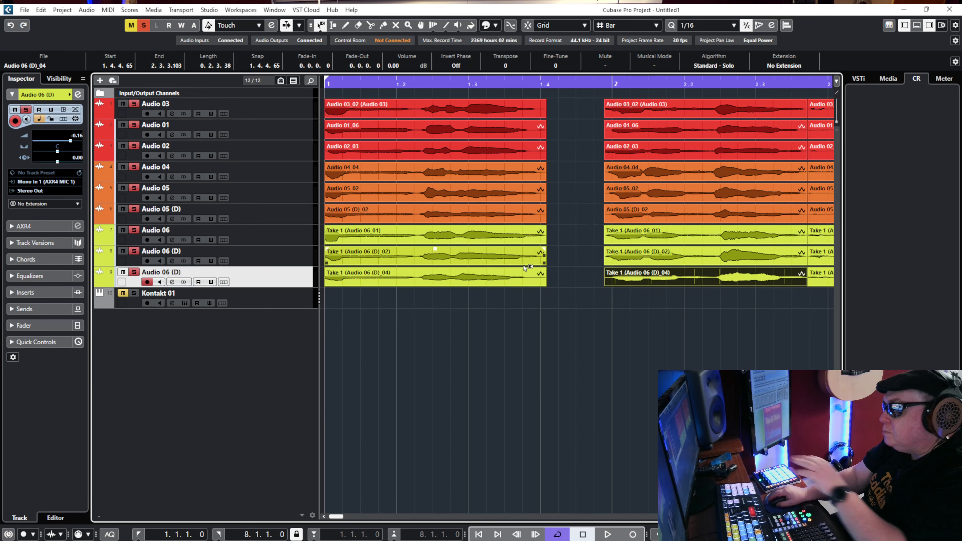
# Delete the remaining gap segments between 2.3.3.103 and 2.4.4.74 on all nine vocal tracks.
pyautogui.press('g')
pyautogui.press('g')
pyautogui.press('g')
pyautogui.press('g')
pyautogui.press('g')
pyautogui.press('g')
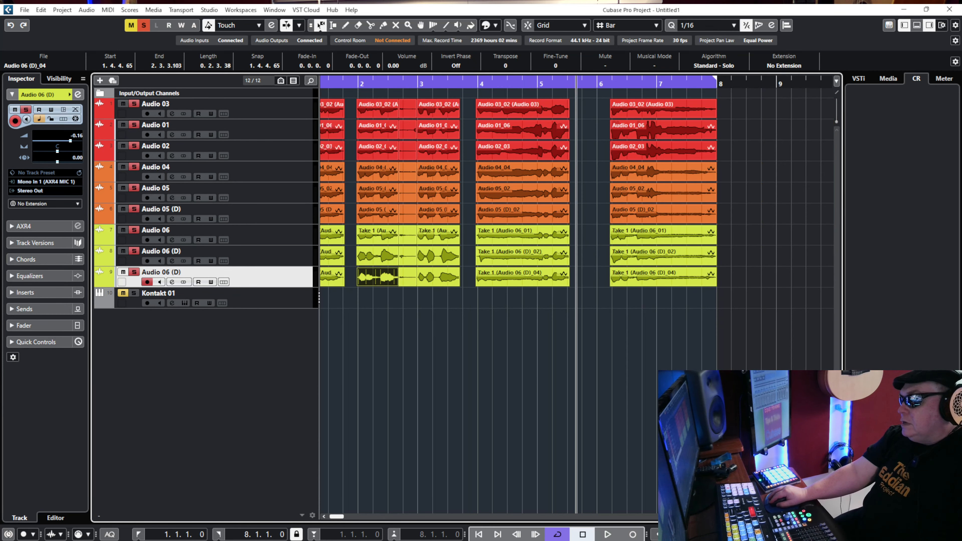
pyautogui.press('h')
pyautogui.moveTo(343, 518); pyautogui.dragTo(328, 522)
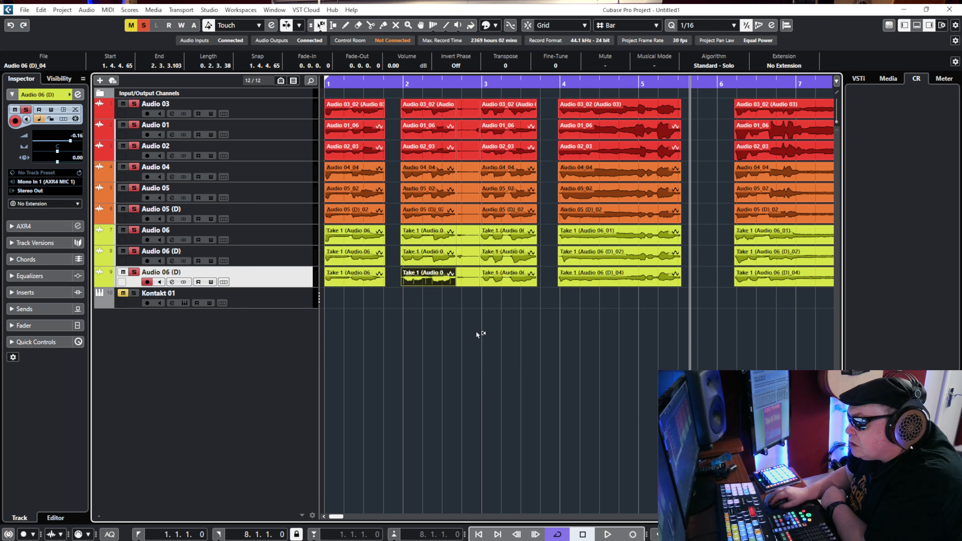
pyautogui.click(470, 258)
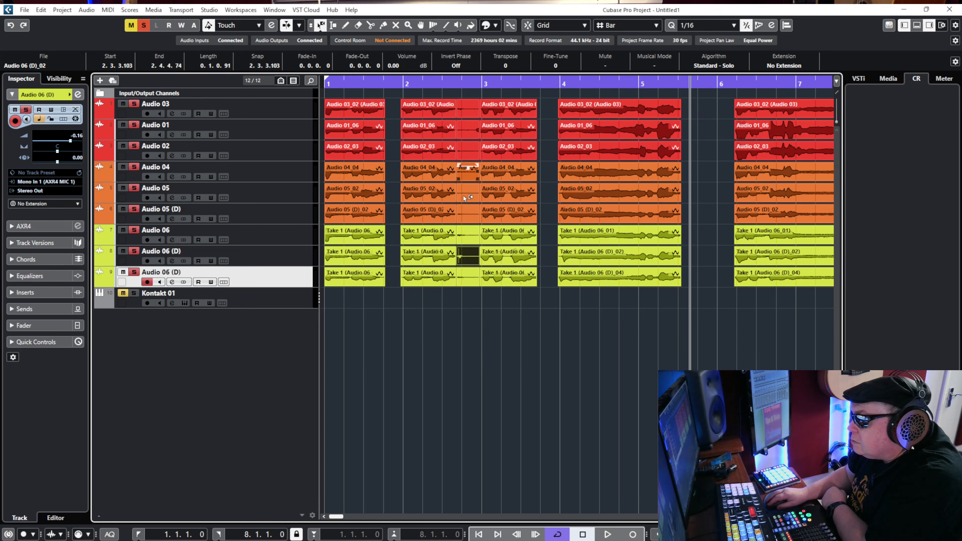
pyautogui.moveTo(477, 299); pyautogui.dragTo(463, 113)
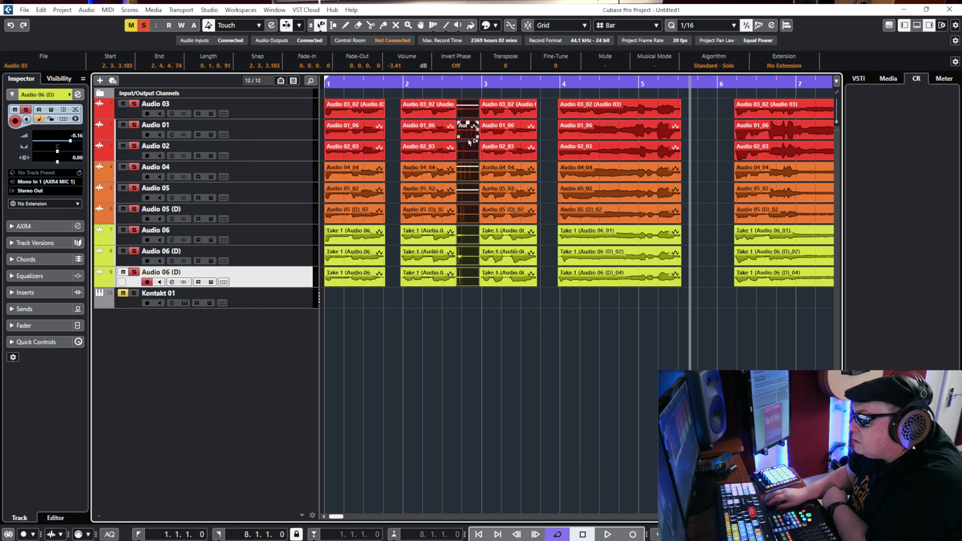
pyautogui.press('Delete')
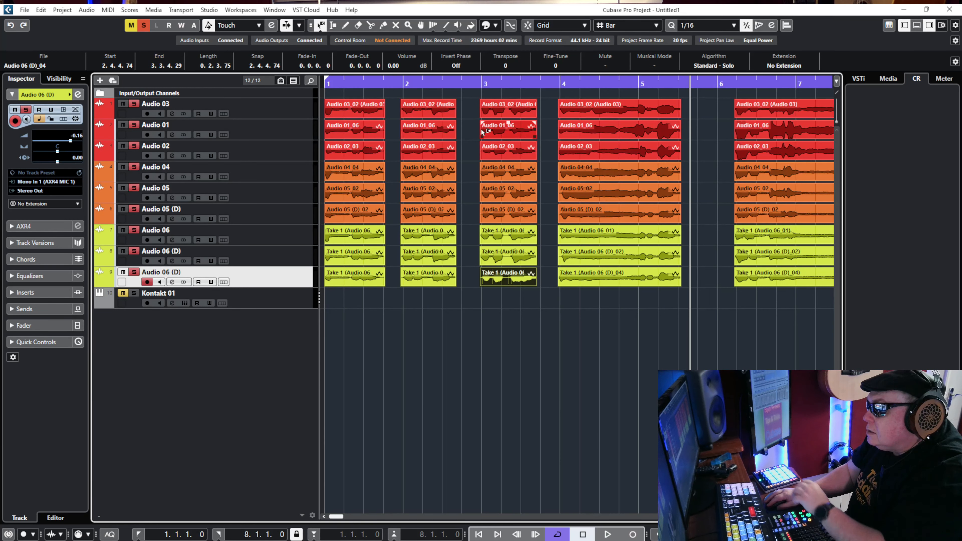
# Select the nine events of the phrase at bar 2 and give them a fade-in of 0.0.0.111.
pyautogui.moveTo(473, 103); pyautogui.dragTo(524, 288)
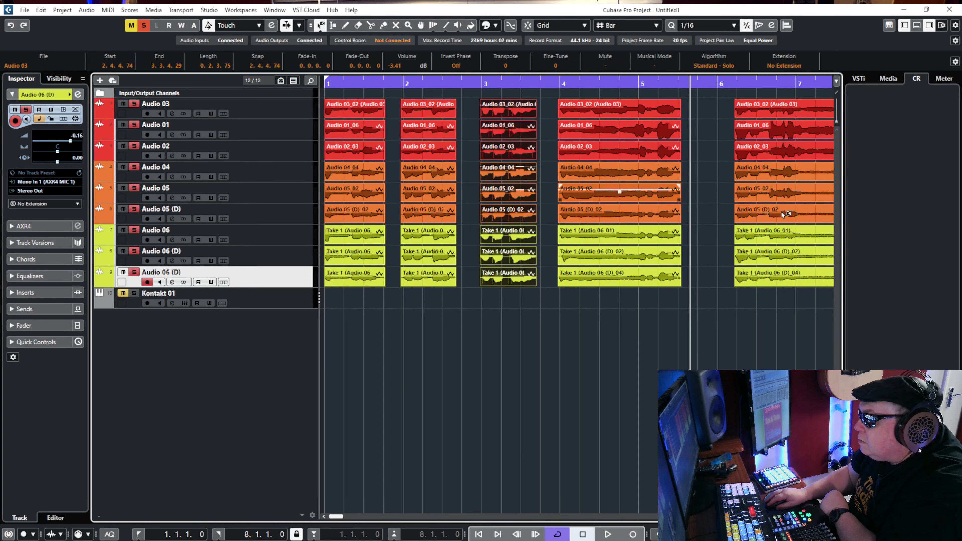
pyautogui.press('h')
pyautogui.press('h')
pyautogui.press('h')
pyautogui.press('g')
pyautogui.press('g')
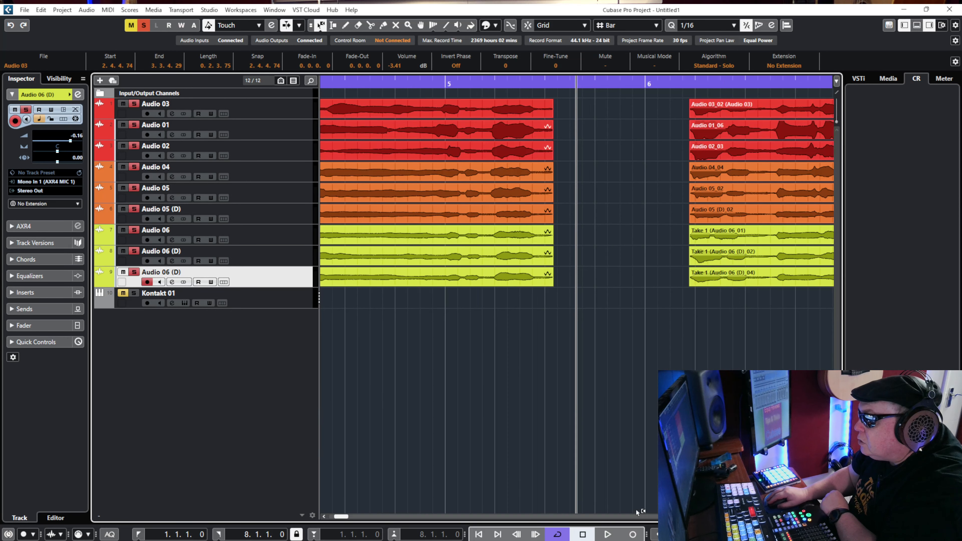
pyautogui.moveTo(340, 518); pyautogui.dragTo(334, 518)
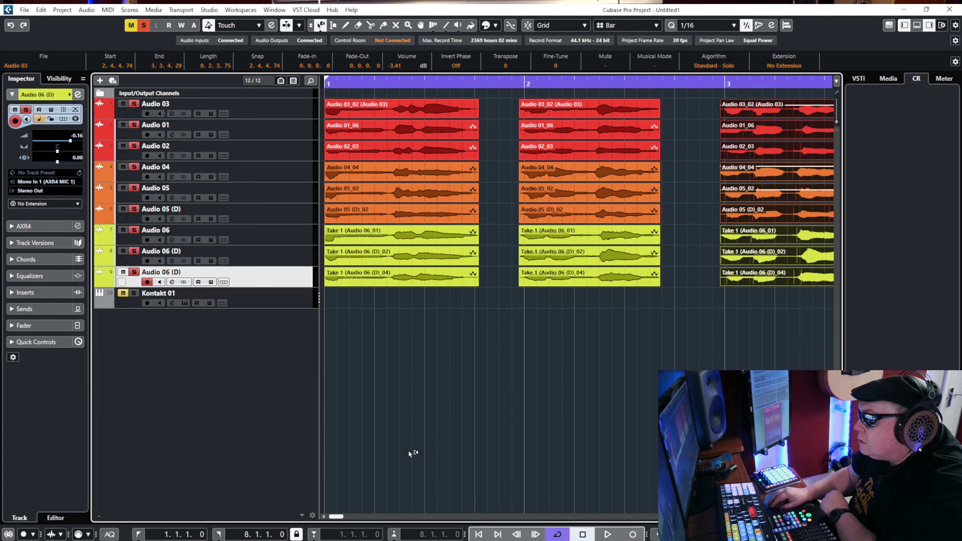
pyautogui.click(649, 310)
pyautogui.moveTo(648, 310)
pyautogui.mouseDown()
pyautogui.moveTo(522, 103)
pyautogui.moveTo(534, 103)
pyautogui.mouseUp()
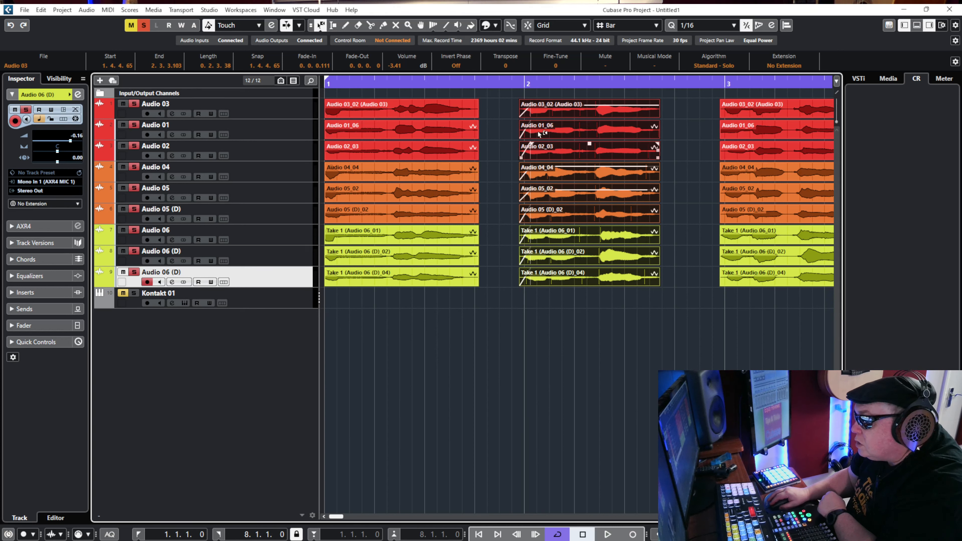
# Add a 0.0.0.116 fade-in to the bar 3 phrase and a 0.0.0.87 fade-out to the bar 4 phrase across all nine tracks.
pyautogui.moveTo(416, 331); pyautogui.dragTo(335, 103)
pyautogui.moveTo(678, 321); pyautogui.dragTo(776, 330)
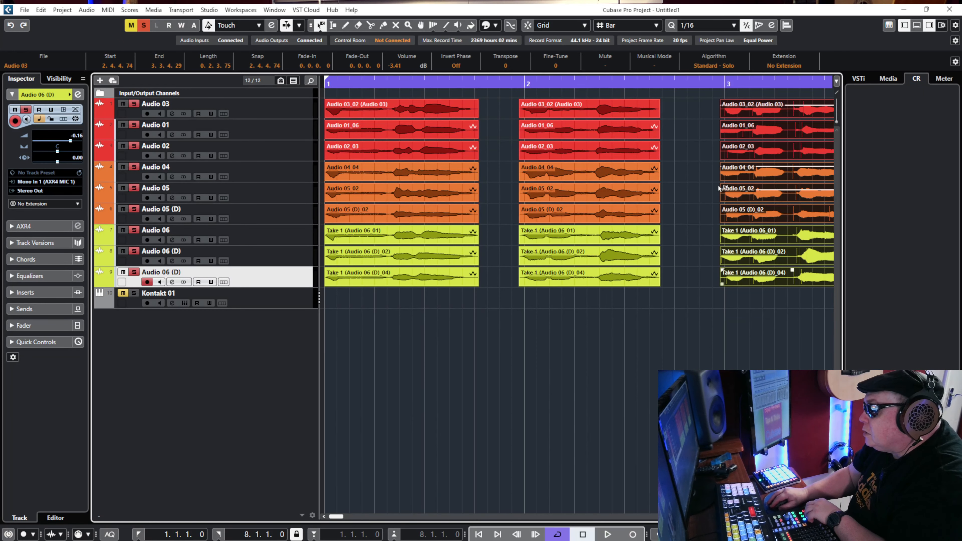
pyautogui.moveTo(722, 102); pyautogui.dragTo(725, 180)
pyautogui.hscroll(10, 725, 179)
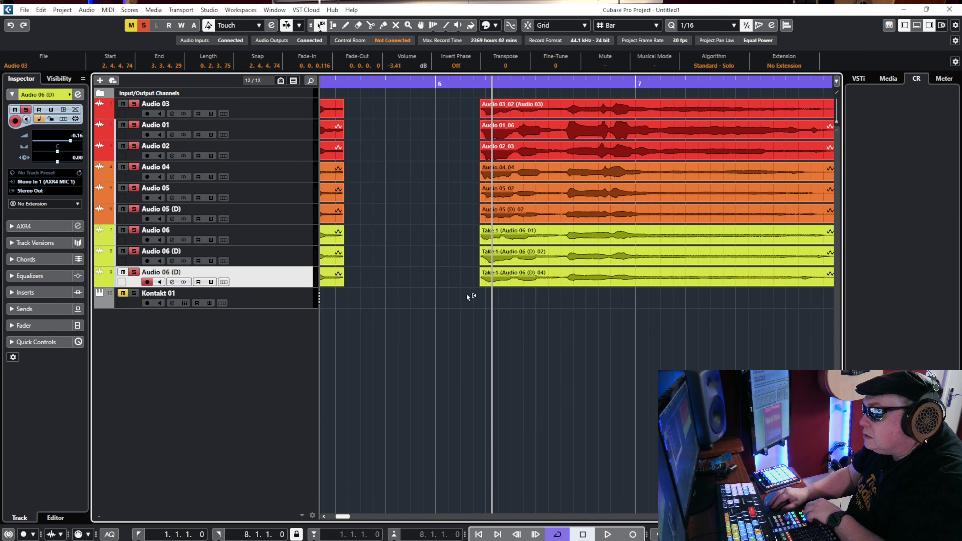
pyautogui.moveTo(389, 325); pyautogui.dragTo(351, 102)
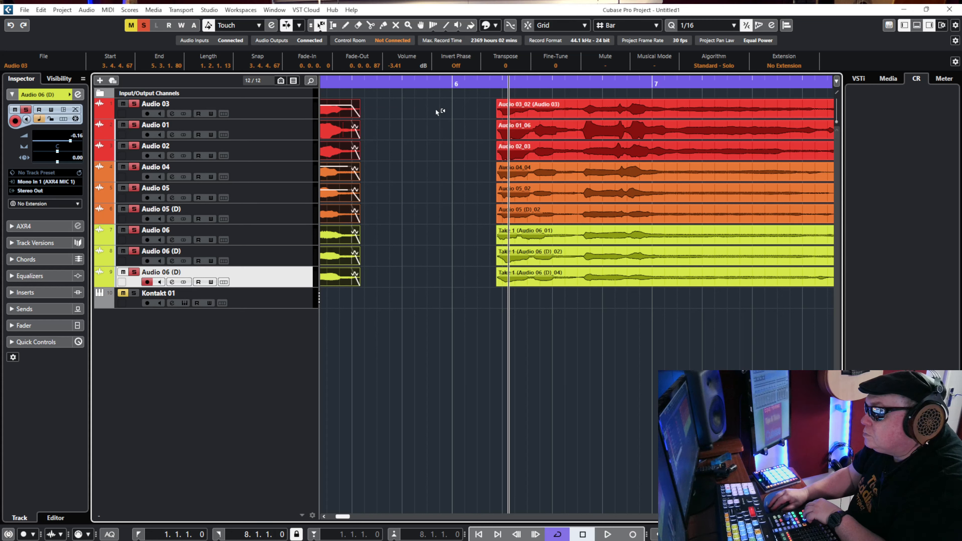
# Give the last phrase's nine vocal events a fade-in of 0.0.0.87 and a fade-out of 0.0.1.25.
pyautogui.moveTo(472, 97); pyautogui.dragTo(591, 333)
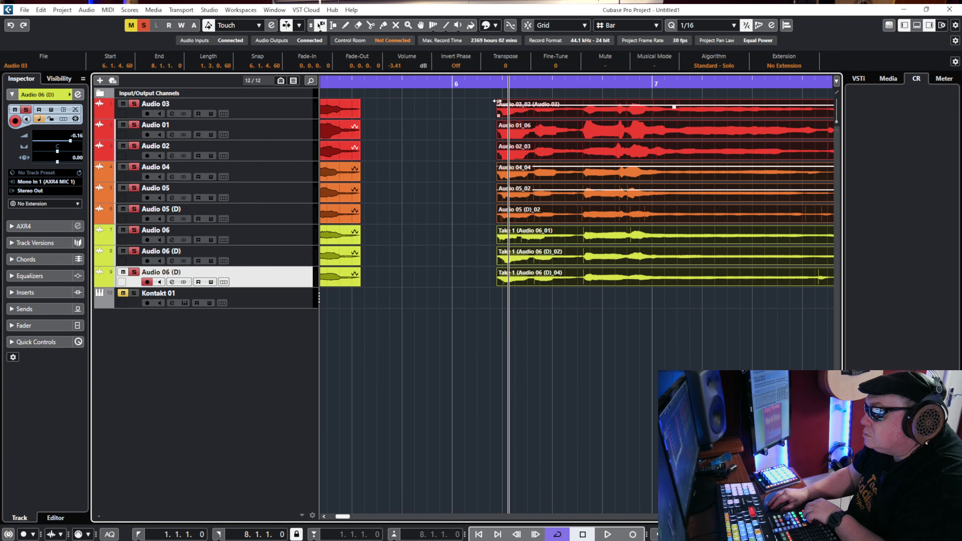
pyautogui.moveTo(497, 101); pyautogui.dragTo(506, 106)
pyautogui.press('KP_Add')
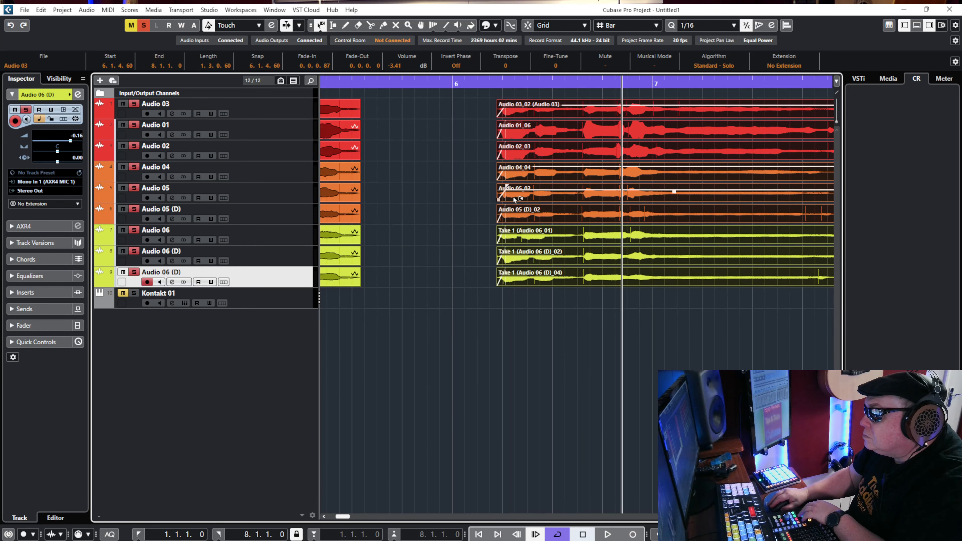
pyautogui.moveTo(481, 337); pyautogui.dragTo(424, 101)
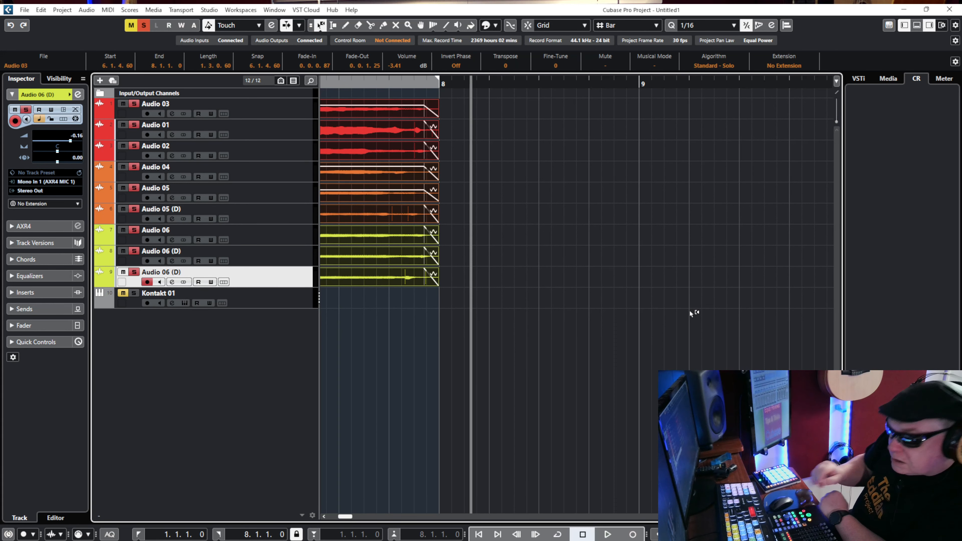
# Play the edited nine-track harmonies from the project start past the final phrase, and return to the start.
pyautogui.press('KP_Decimal')
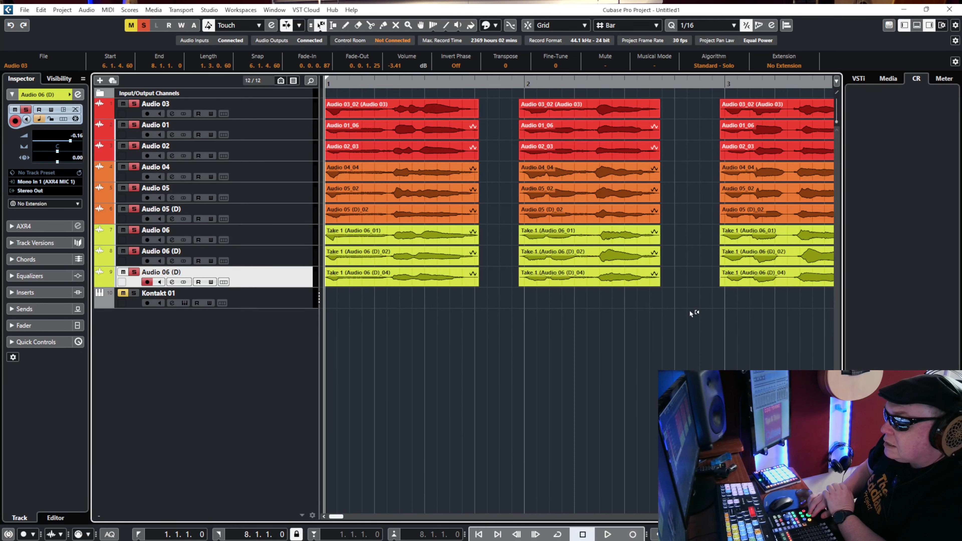
pyautogui.press('space')
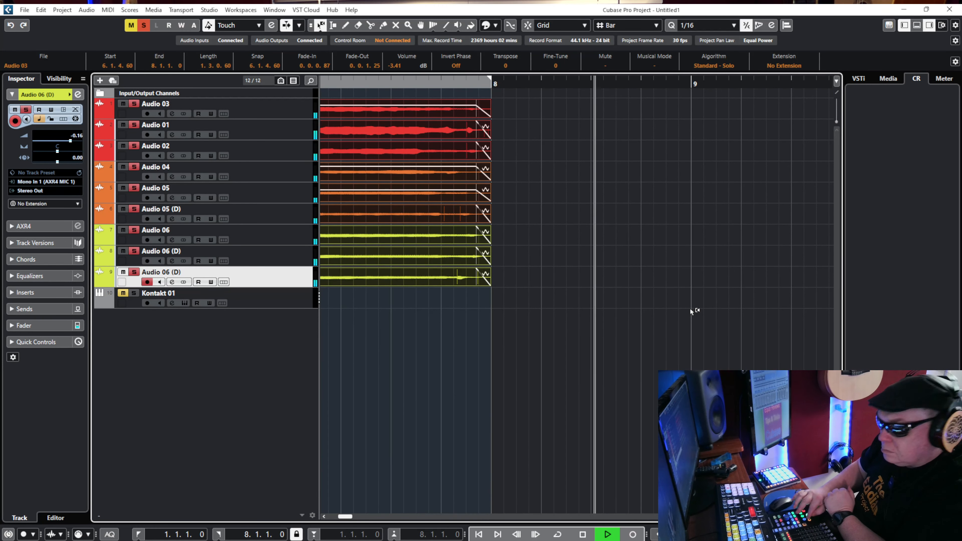
pyautogui.press('space')
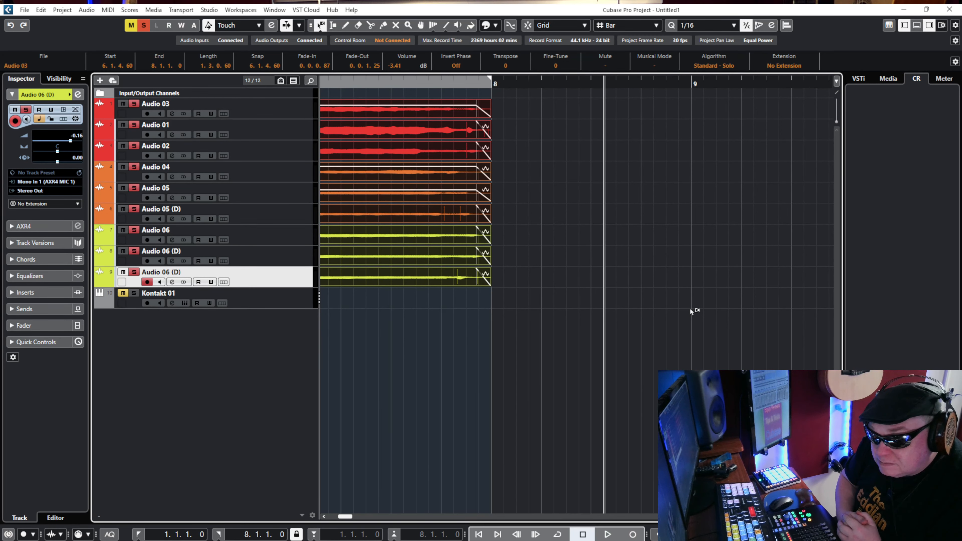
pyautogui.press('KP_Decimal')
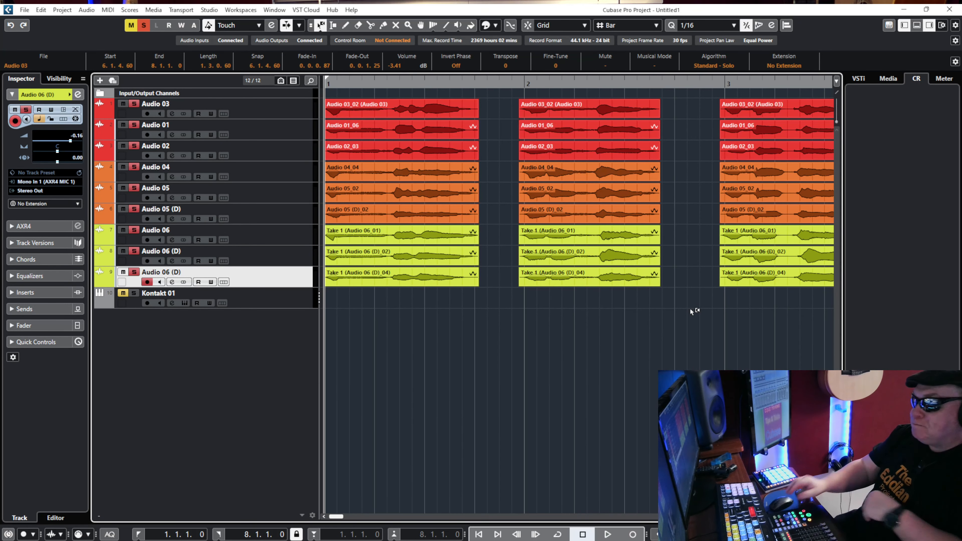
# Clear the solo state on all tracks and remove the Kontakt 01 instrument track.
pyautogui.click(148, 24)
pyautogui.rightClick(289, 299)
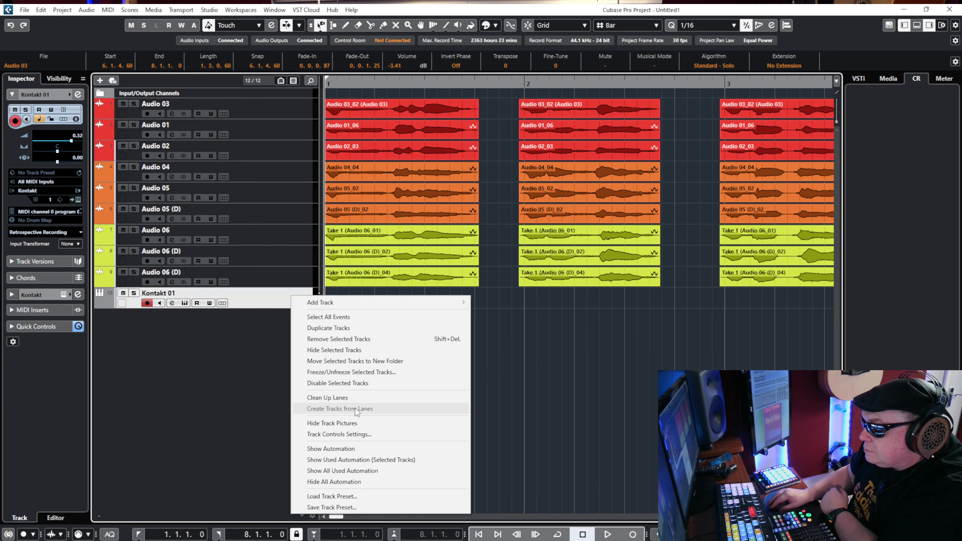
pyautogui.click(339, 339)
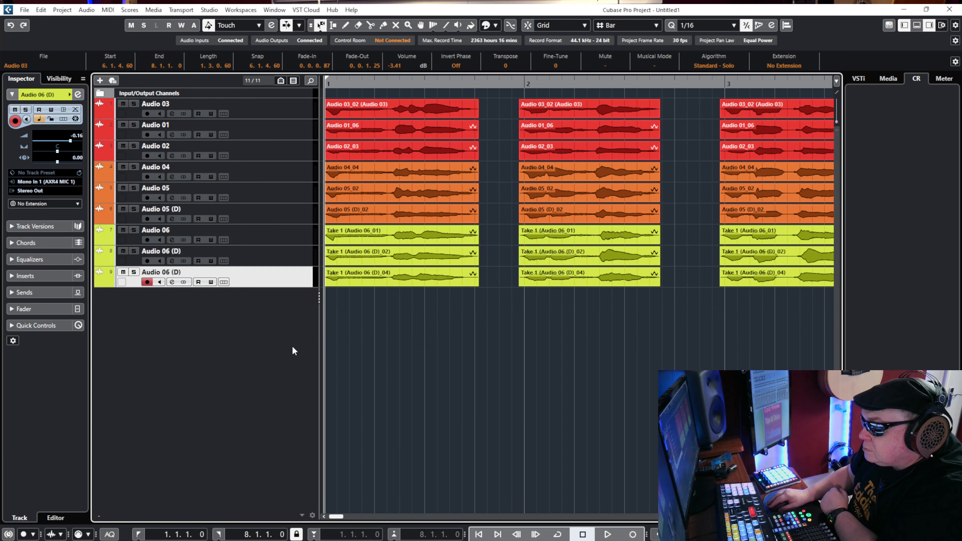
pyautogui.moveTo(474, 338); pyautogui.dragTo(557, 274)
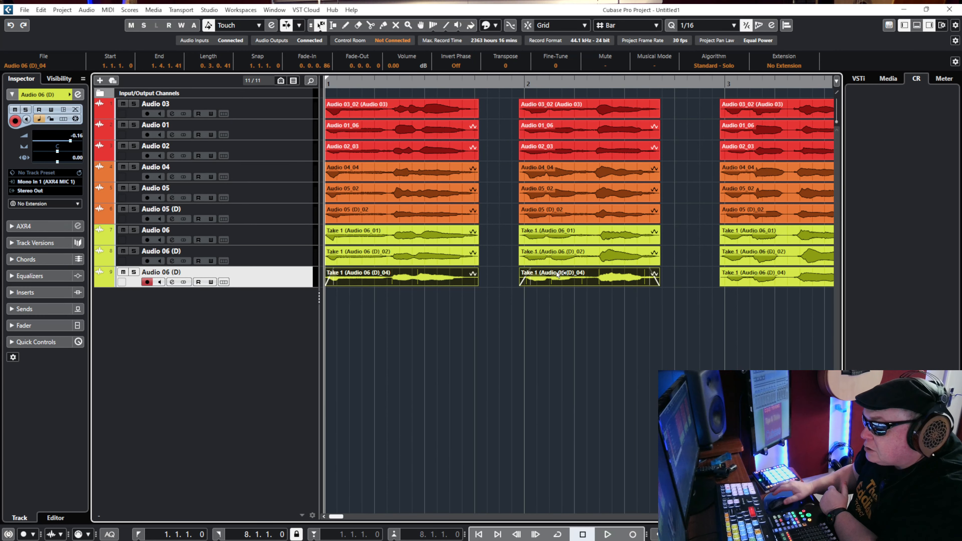
# Add one stereo group track routed to Stereo Out and created outside a folder.
pyautogui.rightClick(262, 308)
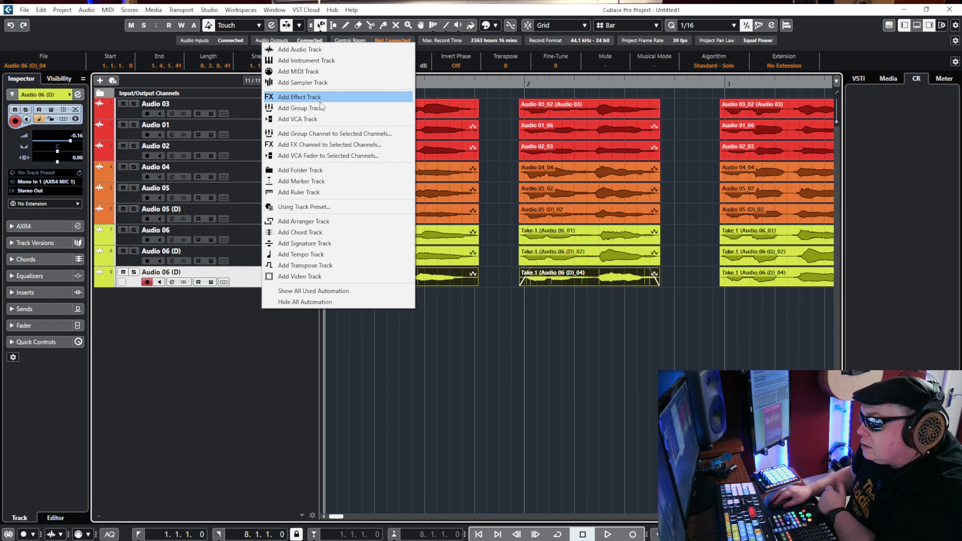
pyautogui.click(330, 110)
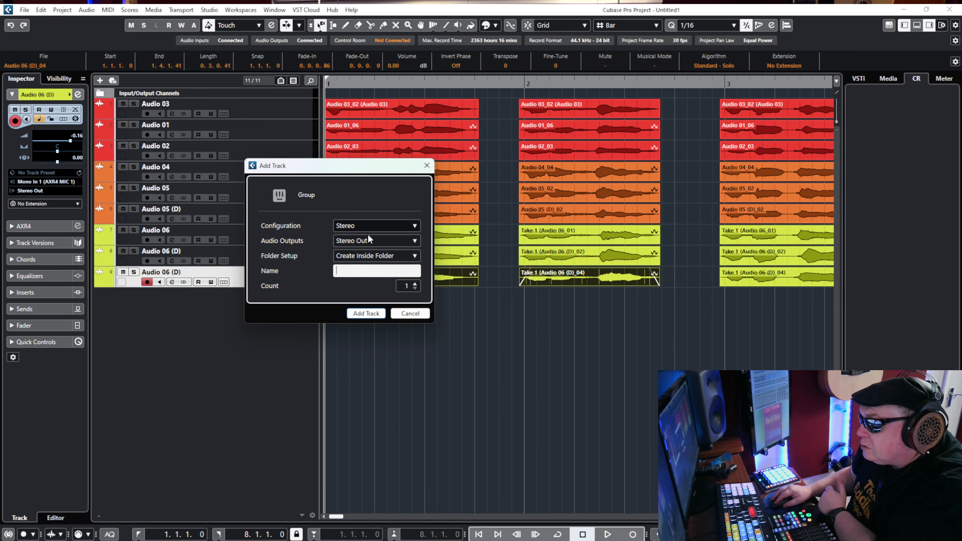
pyautogui.click(415, 256)
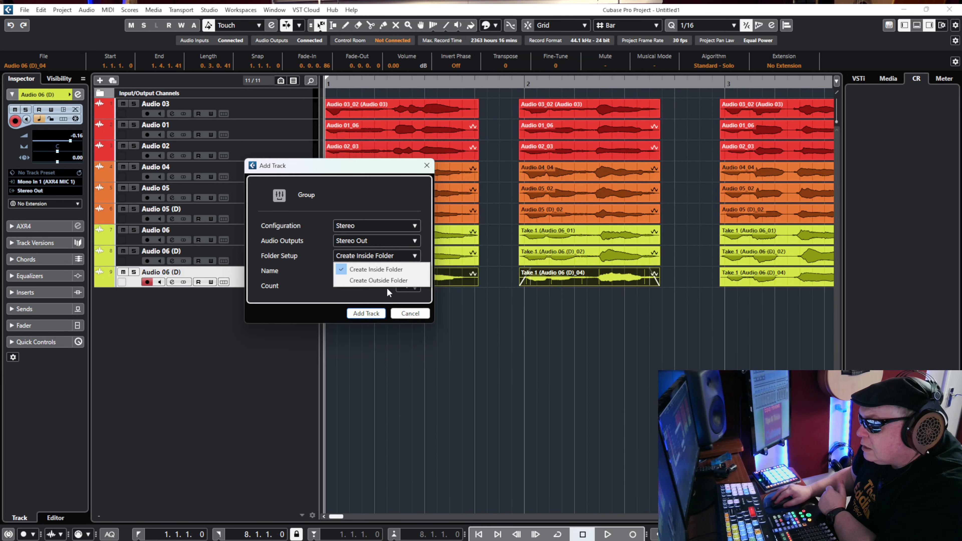
pyautogui.click(379, 280)
pyautogui.click(368, 314)
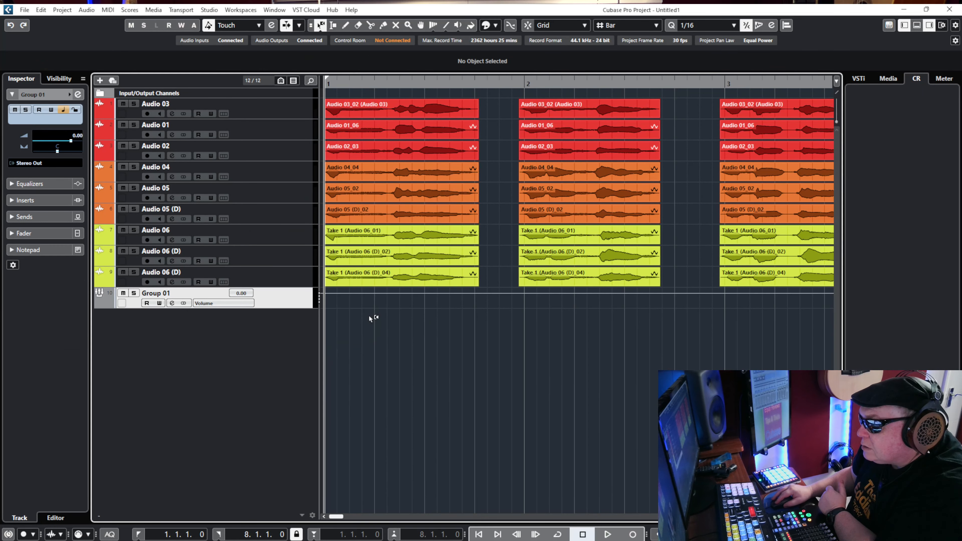
# Rename the new group track as BVs.
pyautogui.doubleClick(161, 295)
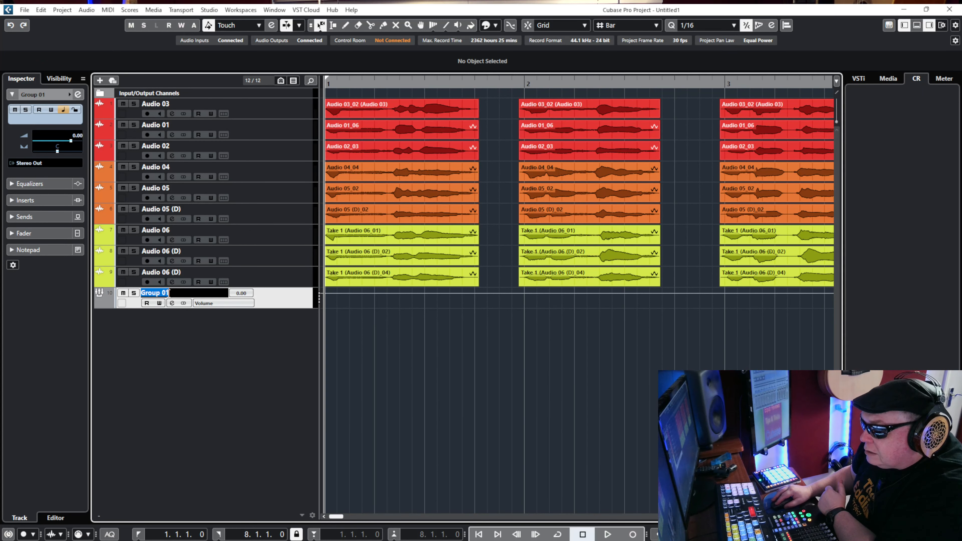
pyautogui.write('B')
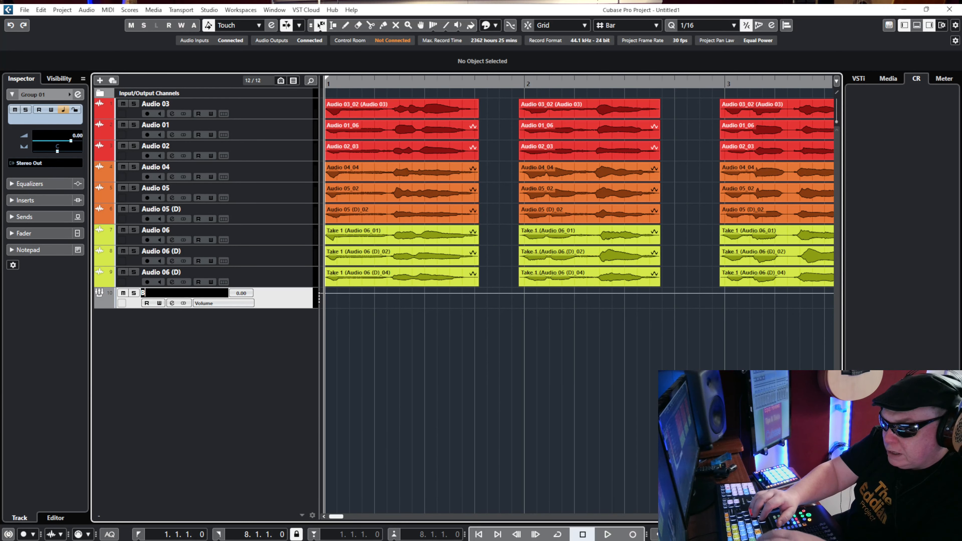
pyautogui.write('Vs')
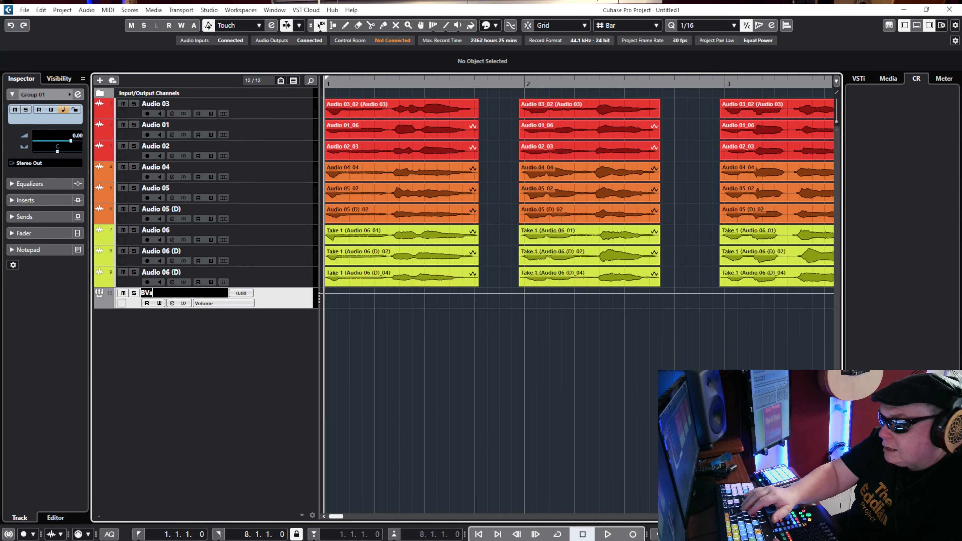
pyautogui.press('Return')
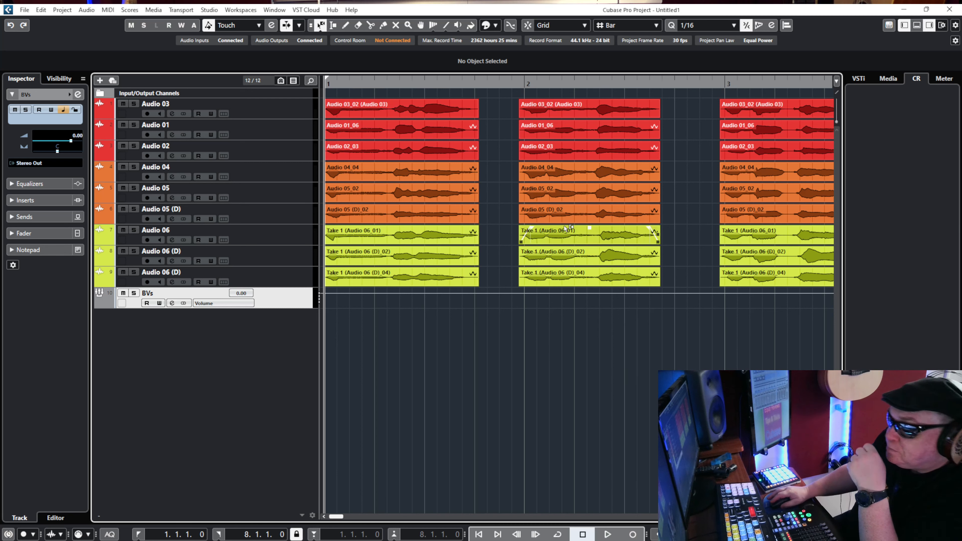
# Open the channel settings of Audio 03 and route its output to the BVs group.
pyautogui.click(293, 108)
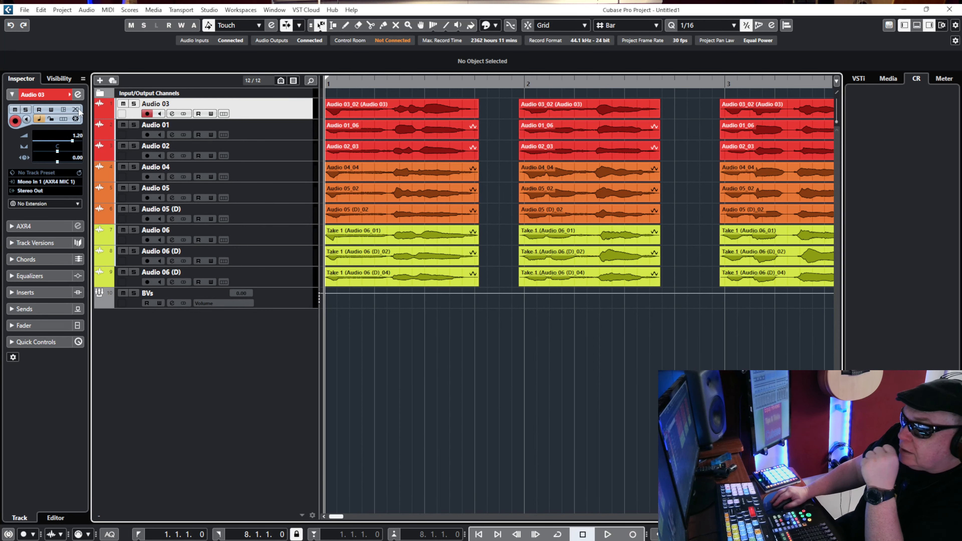
pyautogui.click(78, 94)
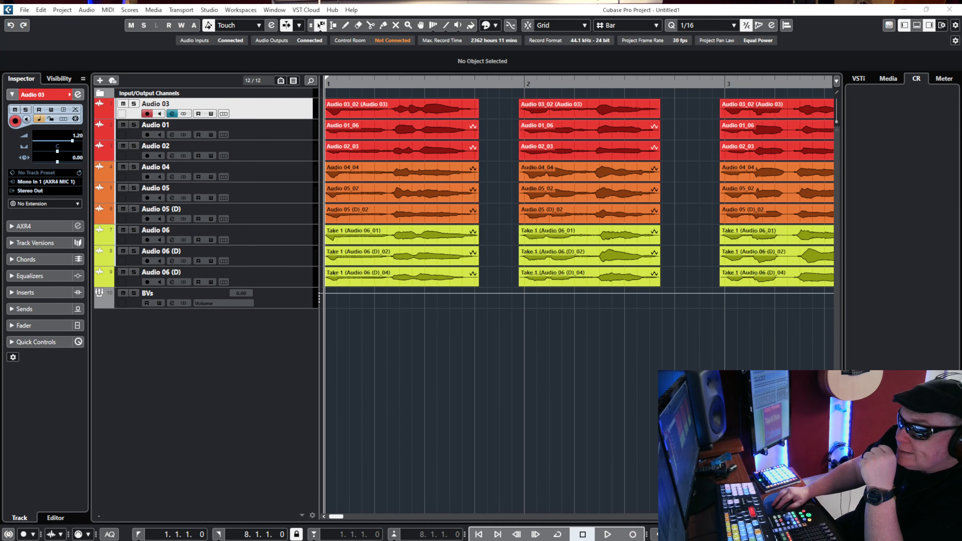
pyautogui.moveTo(174, 120); pyautogui.dragTo(750, 106)
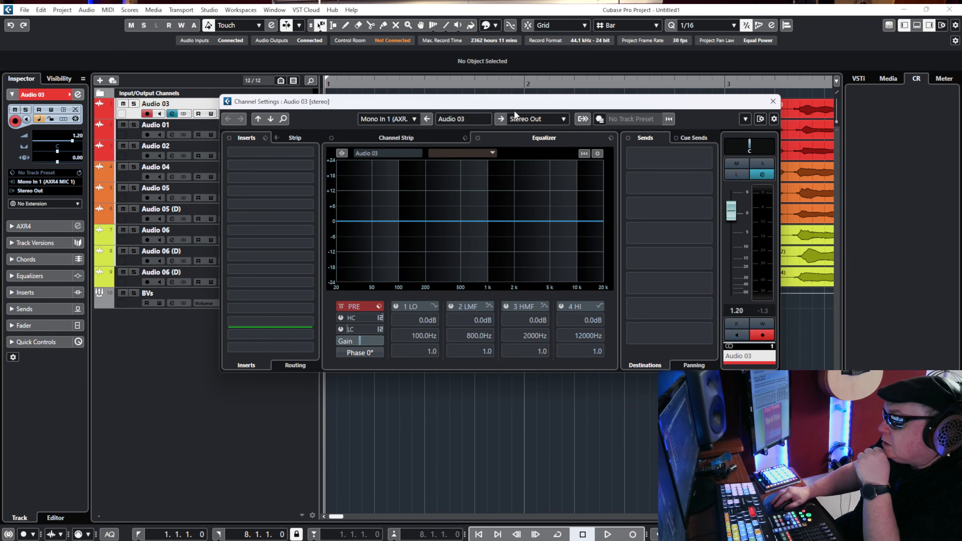
pyautogui.click(564, 119)
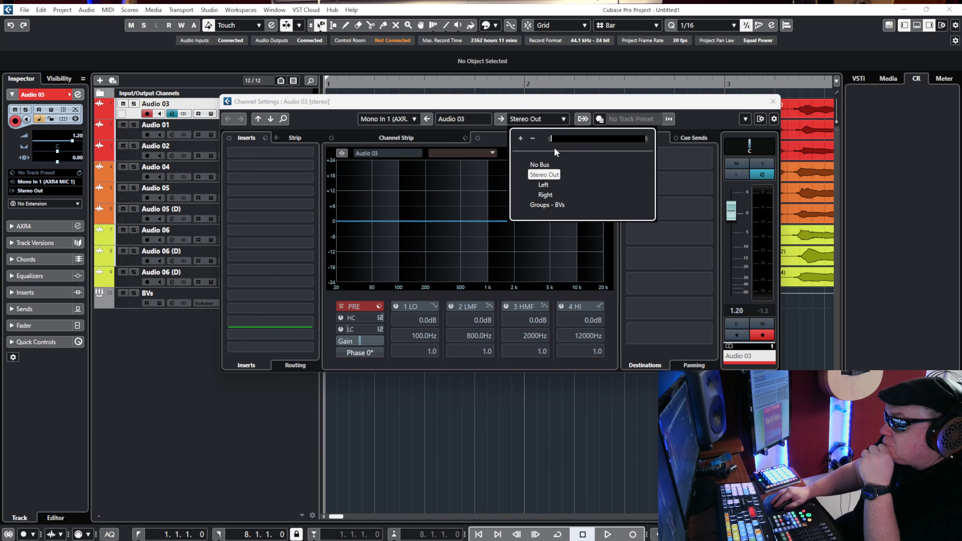
pyautogui.click(561, 204)
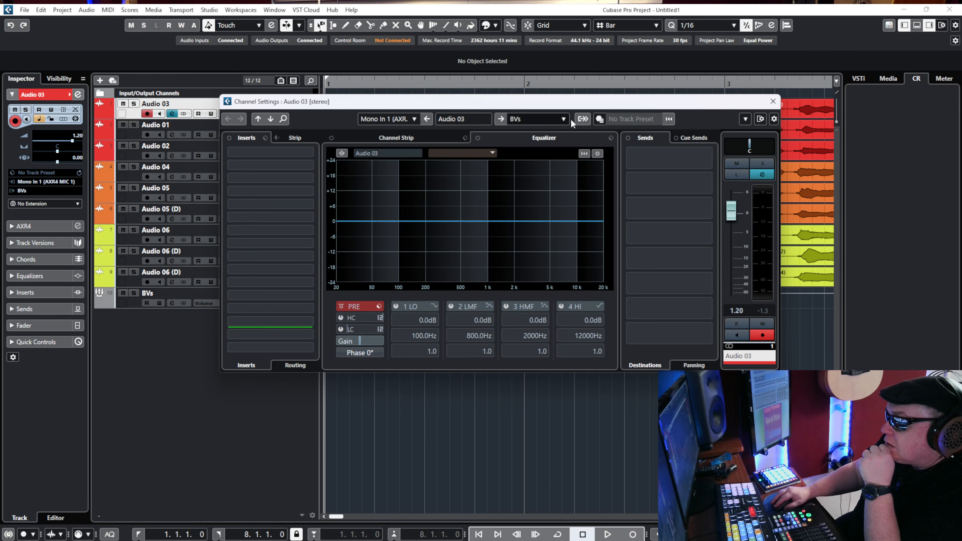
# Route the remaining vocal tracks, from Audio 01 down to the last Audio 06 (D), to the BVs group and close the channel settings.
pyautogui.moveTo(588, 105); pyautogui.dragTo(517, 273)
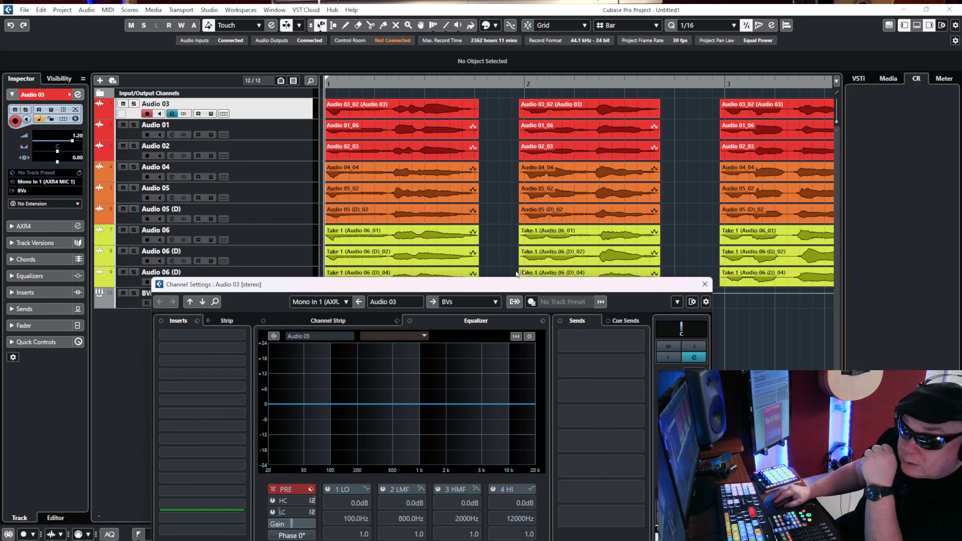
pyautogui.click(271, 130)
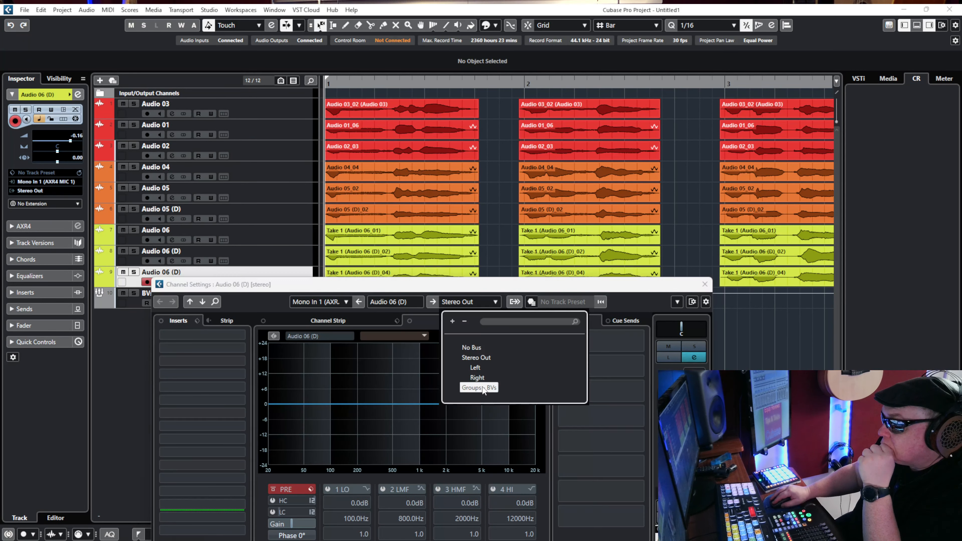
pyautogui.click(481, 390)
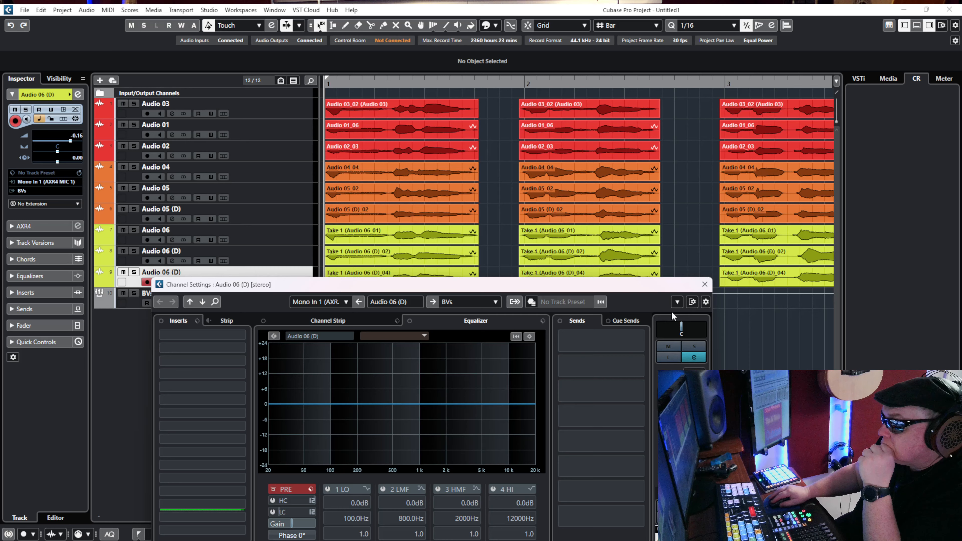
pyautogui.click(705, 285)
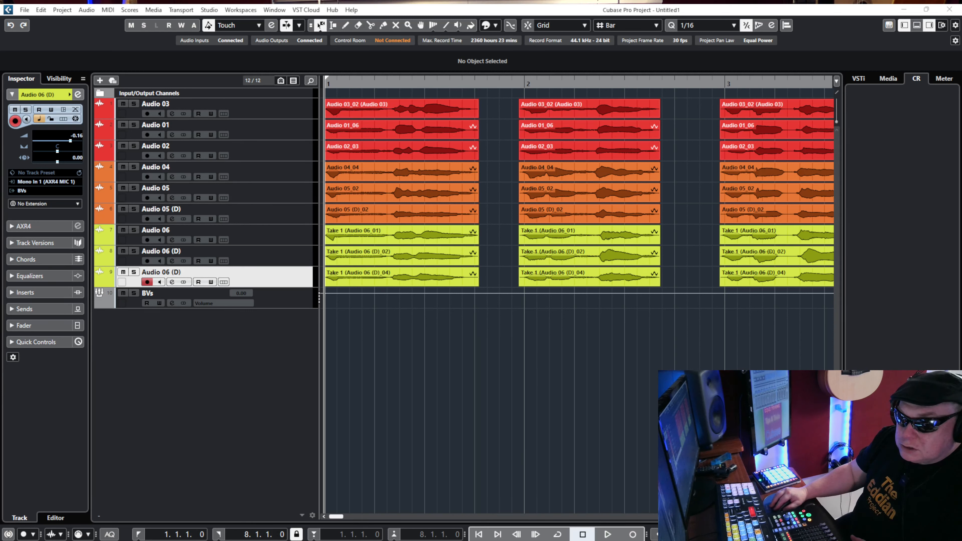
# Play the harmonies with the MixConsole in view, setting the BVs group fader to about -5.95 dB, and put the mixer away.
pyautogui.moveTo(0, 215); pyautogui.dragTo(690, 230)
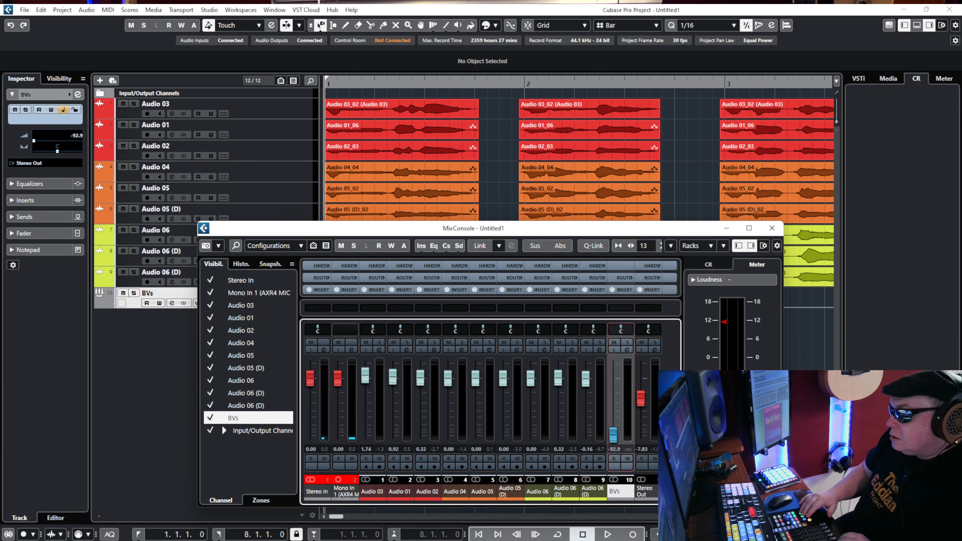
pyautogui.press('space')
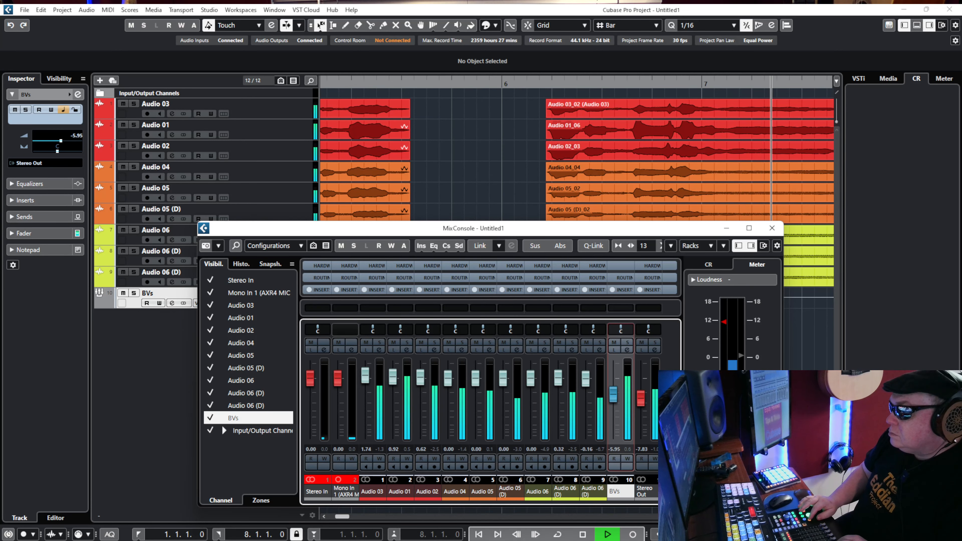
pyautogui.press('space')
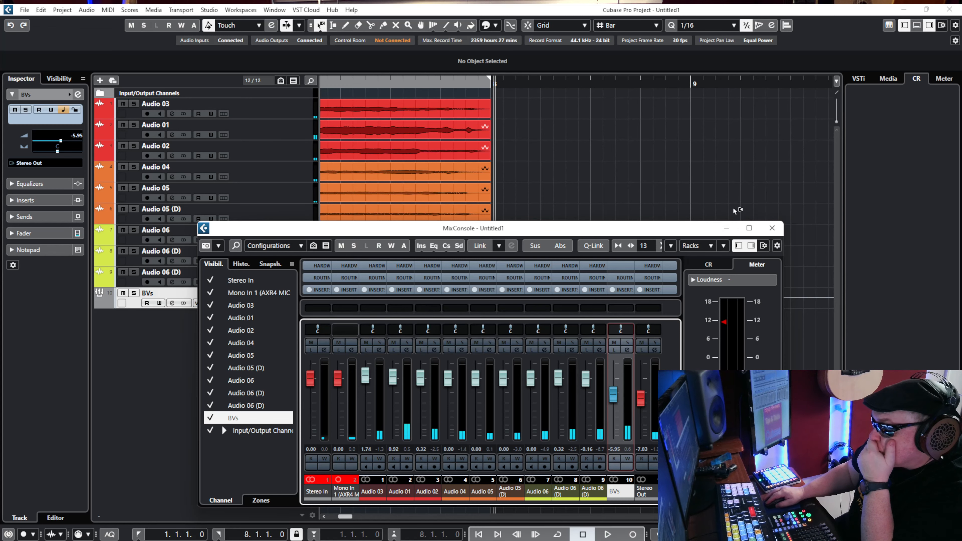
pyautogui.click(729, 228)
# Solo the Audio 03 track and bring up its channel settings window.
pyautogui.click(257, 107)
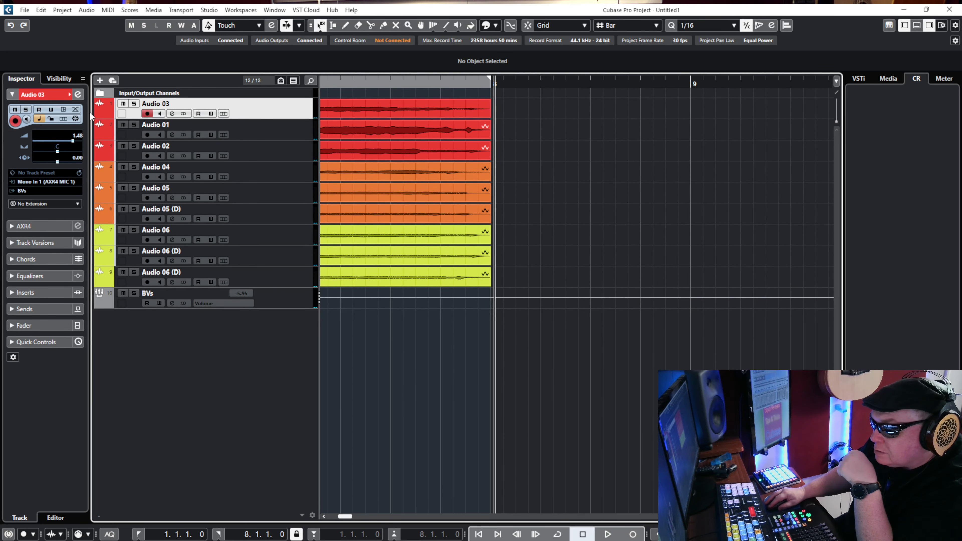
pyautogui.click(78, 95)
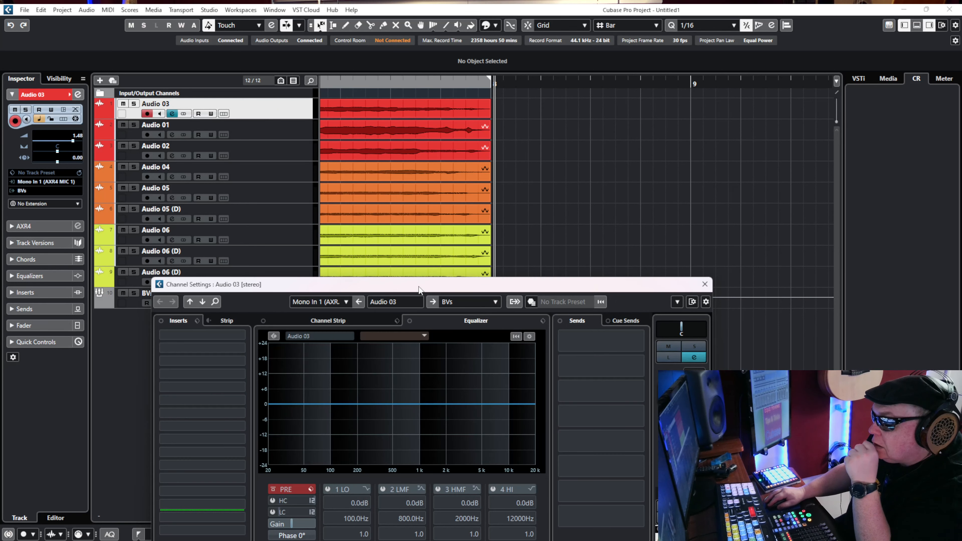
pyautogui.moveTo(421, 287); pyautogui.dragTo(399, 140)
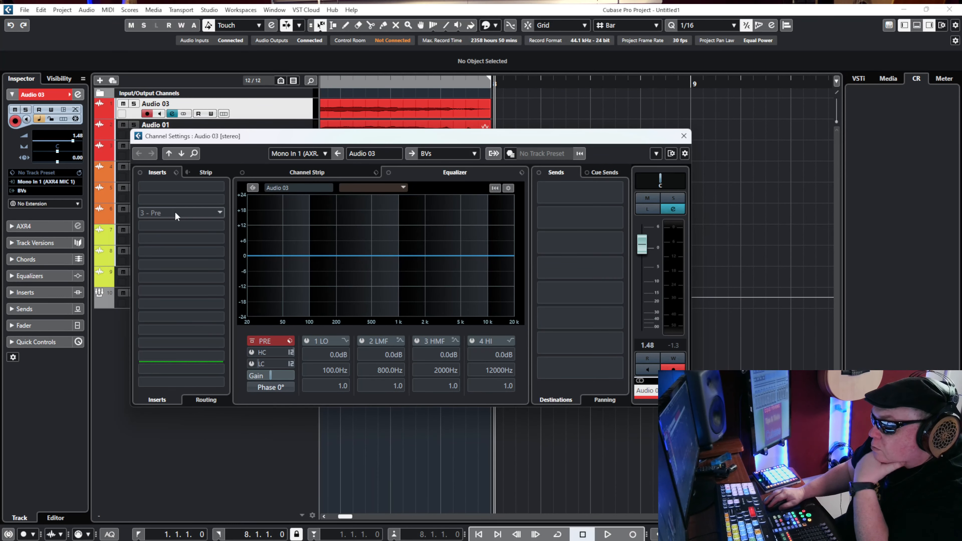
pyautogui.moveTo(200, 136); pyautogui.dragTo(186, 164)
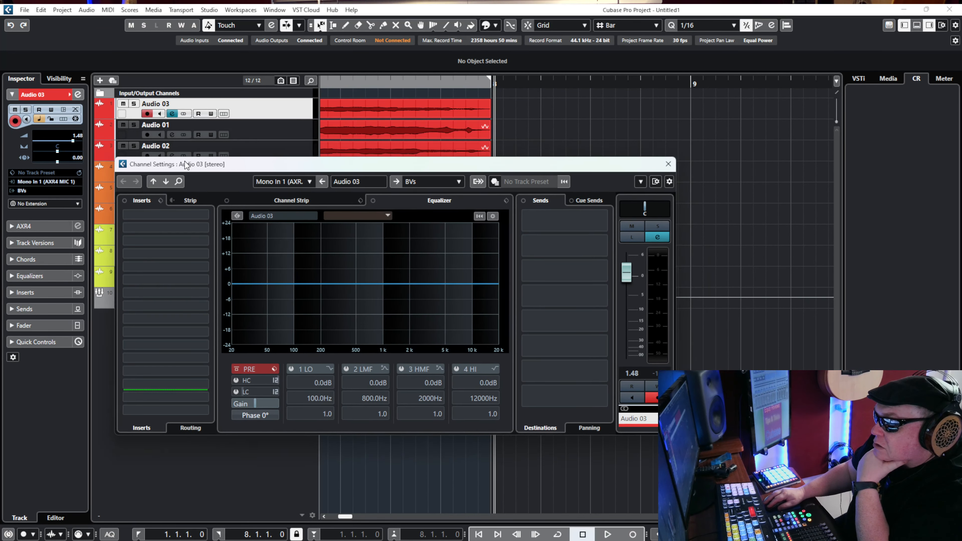
pyautogui.click(135, 105)
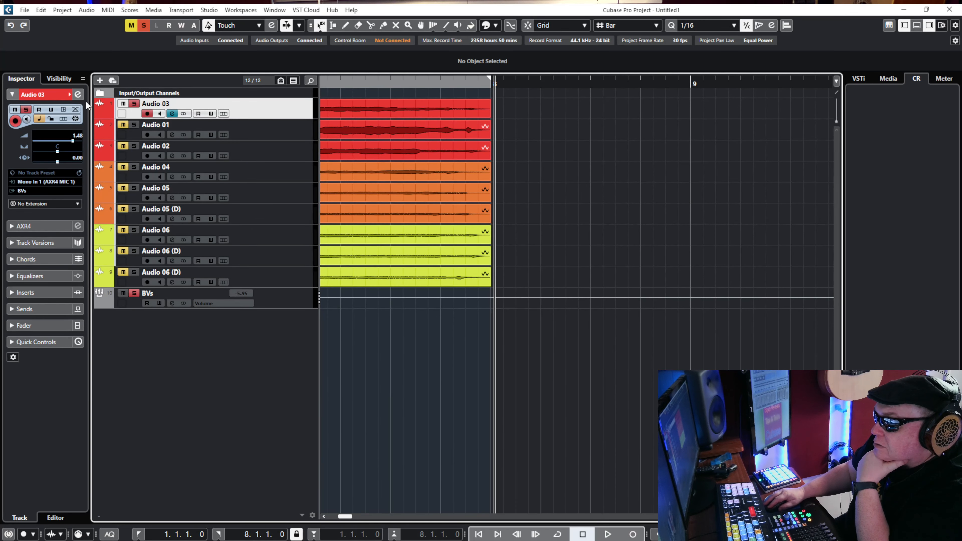
pyautogui.click(81, 96)
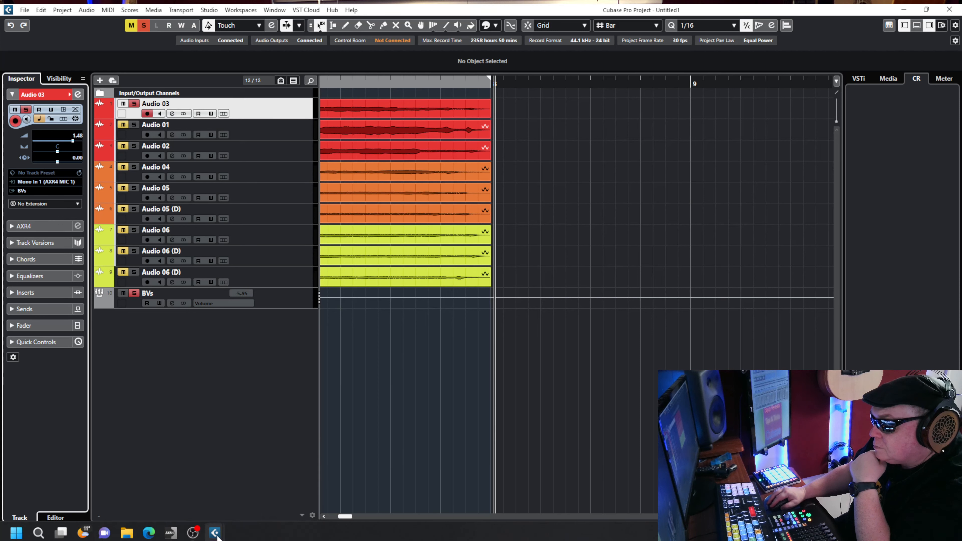
# Load the Standard Compressor in Audio 03's channel strip, move the window clear of the upper tracks and rewind the project.
pyautogui.moveTo(215, 533)
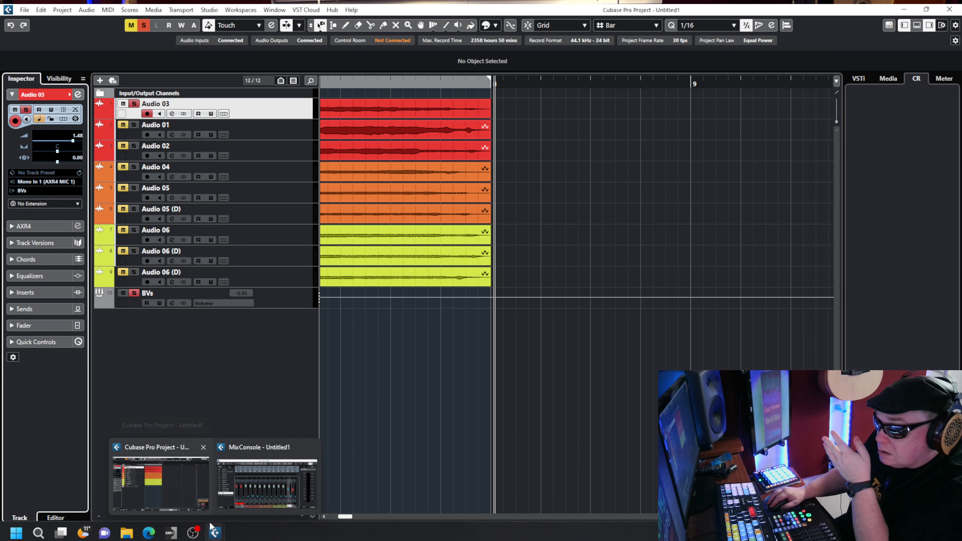
pyautogui.click(282, 495)
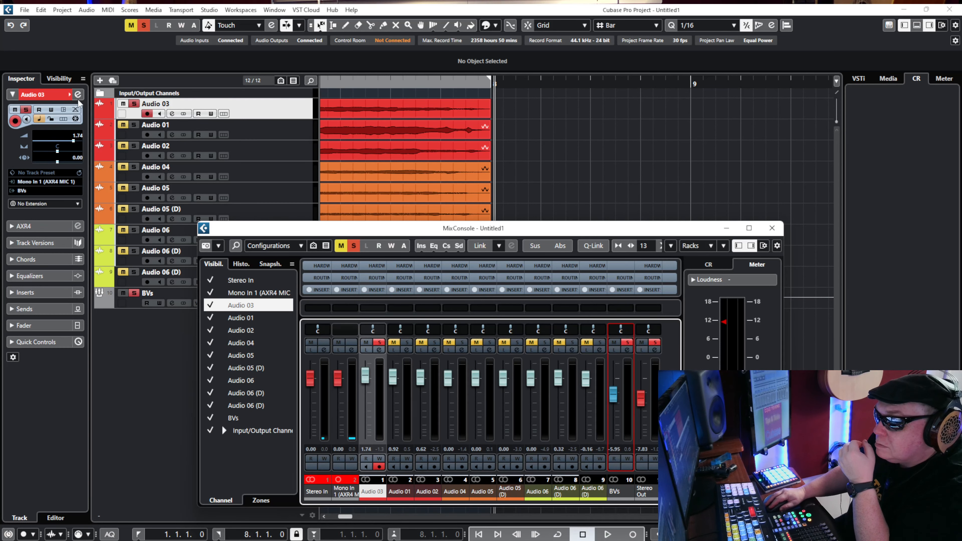
pyautogui.click(78, 95)
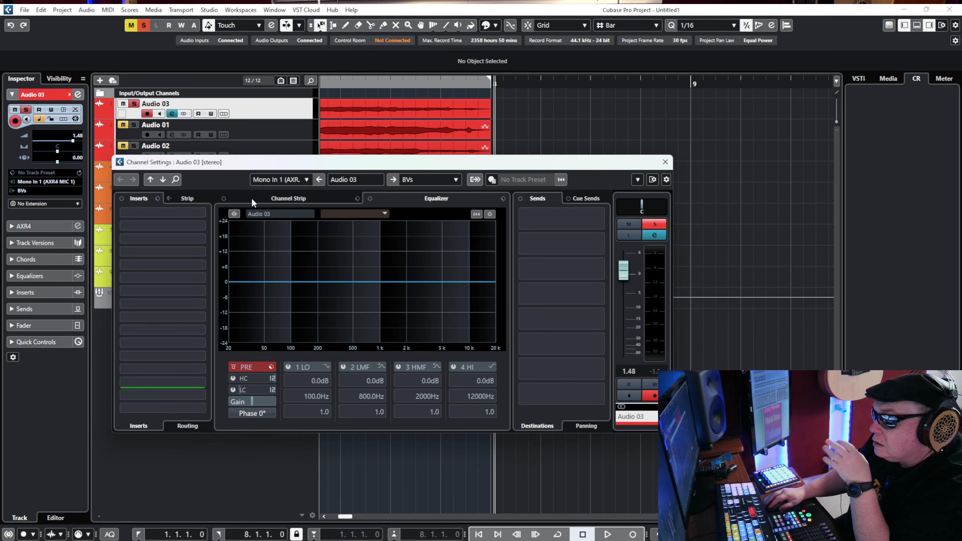
pyautogui.click(251, 199)
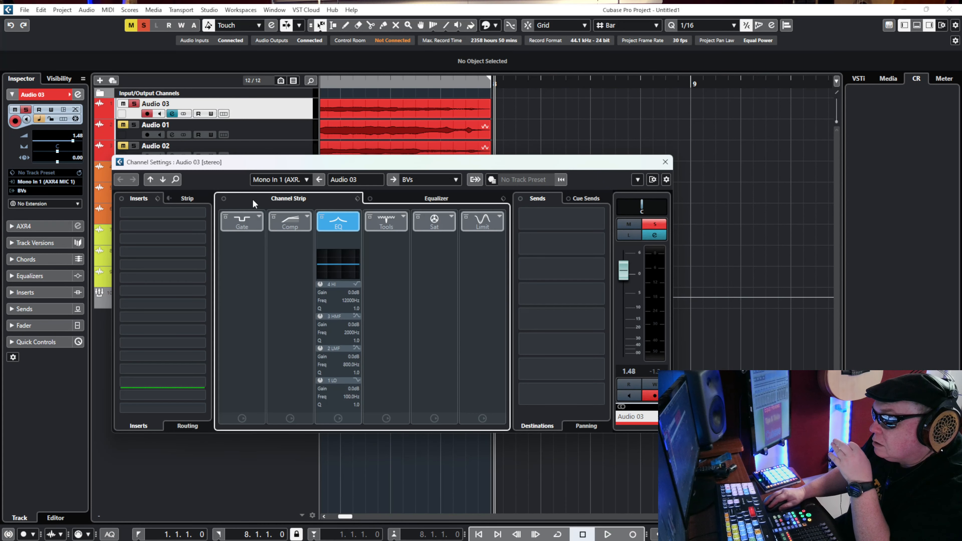
pyautogui.click(310, 220)
pyautogui.click(355, 240)
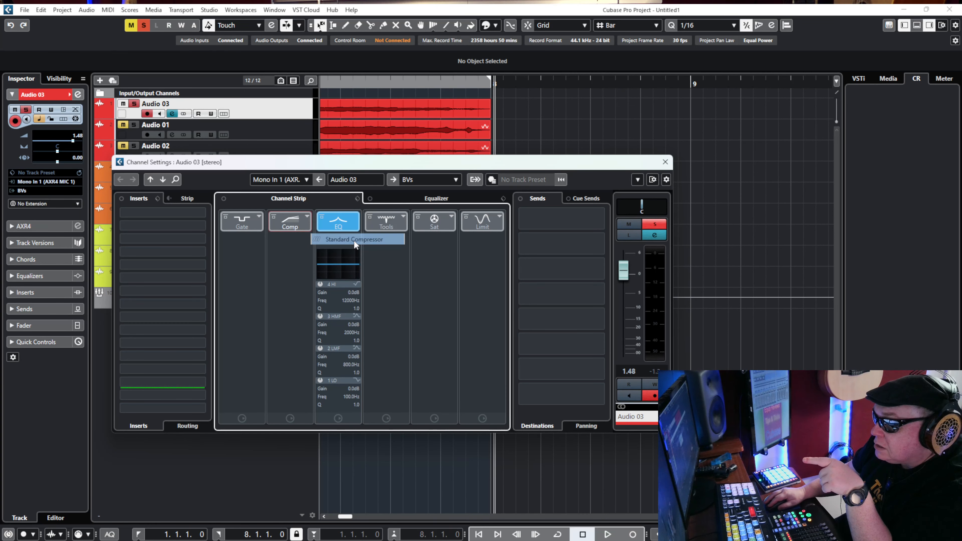
pyautogui.moveTo(456, 168); pyautogui.dragTo(502, 228)
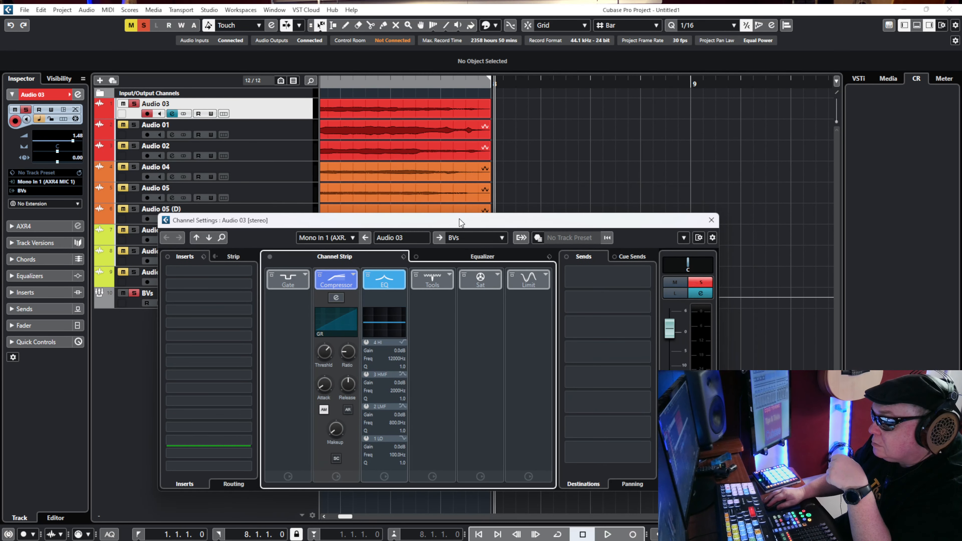
pyautogui.press('KP_Subtract')
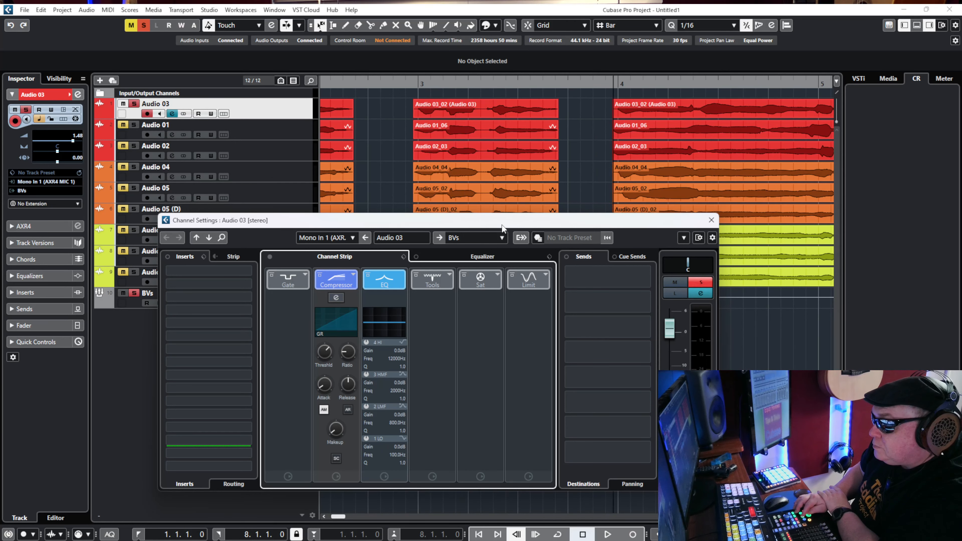
# Play the soloed Audio 03 track while raising the Ratio of its Standard Compressor, and stop playback.
pyautogui.press('space')
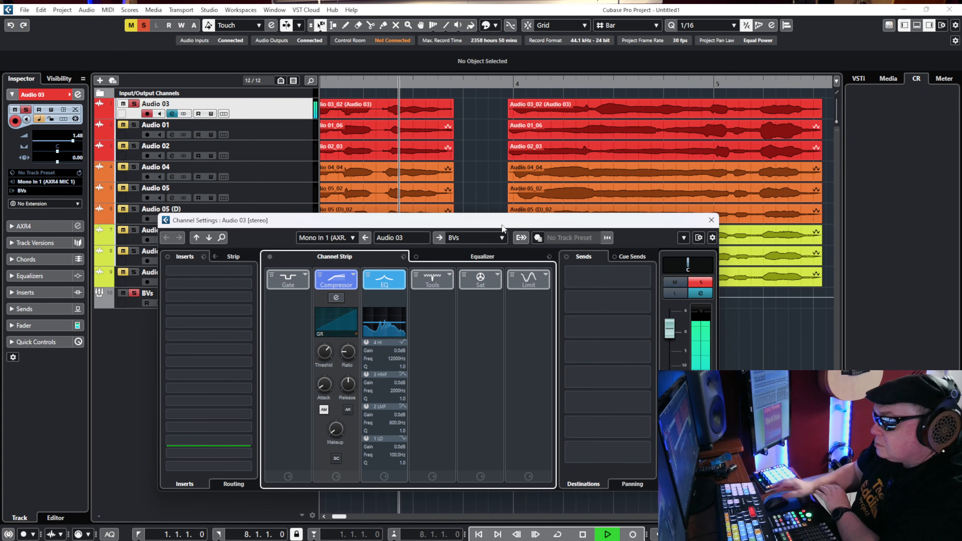
pyautogui.moveTo(349, 342); pyautogui.dragTo(342, 315)
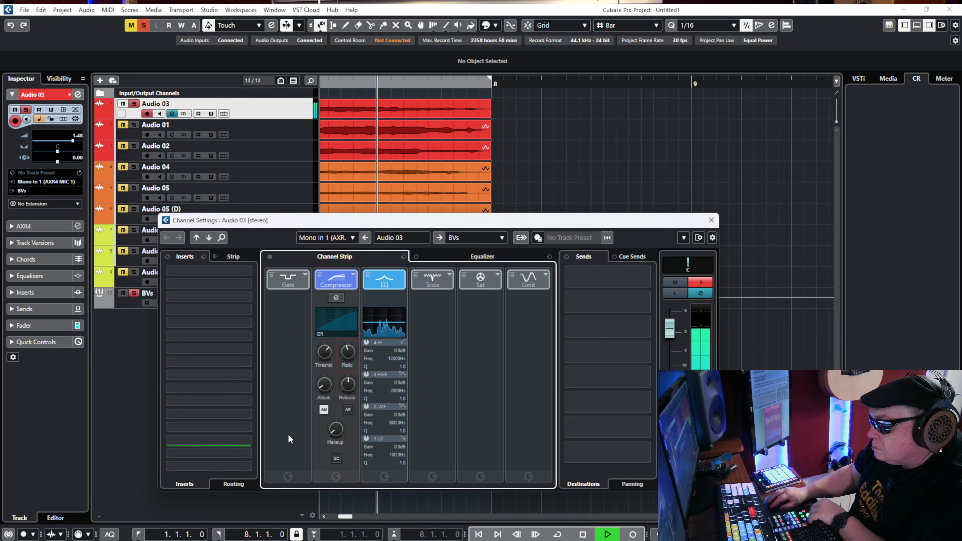
pyautogui.press('space')
pyautogui.moveTo(357, 352)
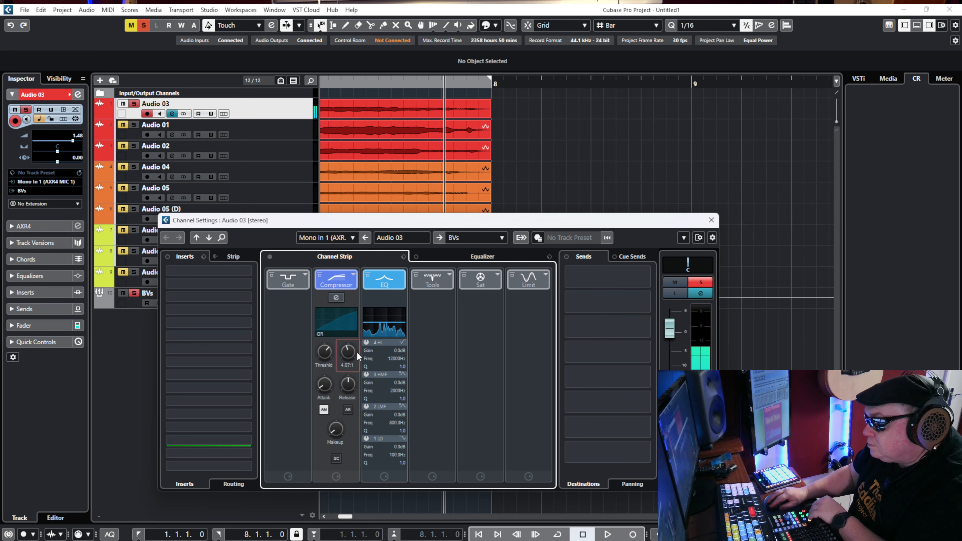
# Play Audio 03 from the start and cut its lows in the equalizer, with band 1 at -24 dB, 99.8 Hz and band 2 at -23 dB, 20.5 Hz.
pyautogui.click(507, 254)
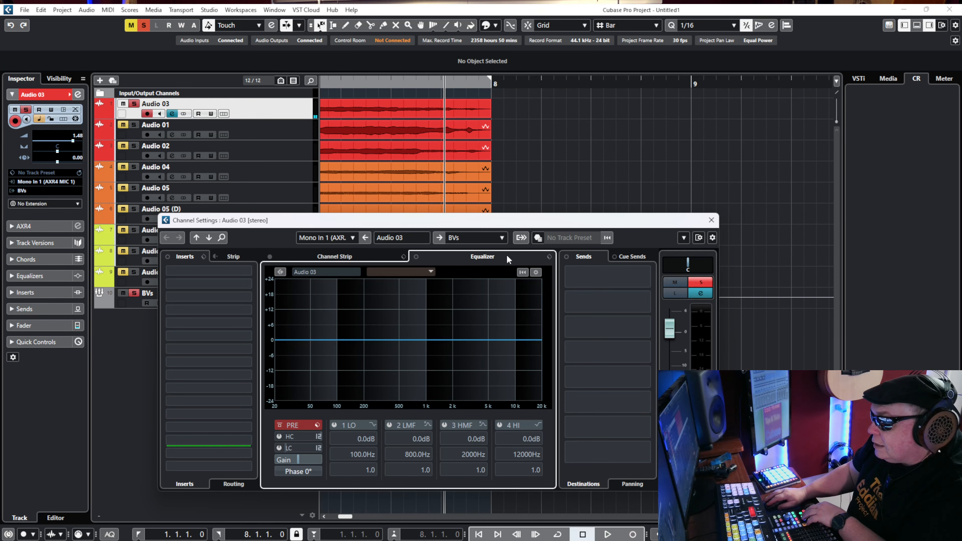
pyautogui.press('KP_Subtract')
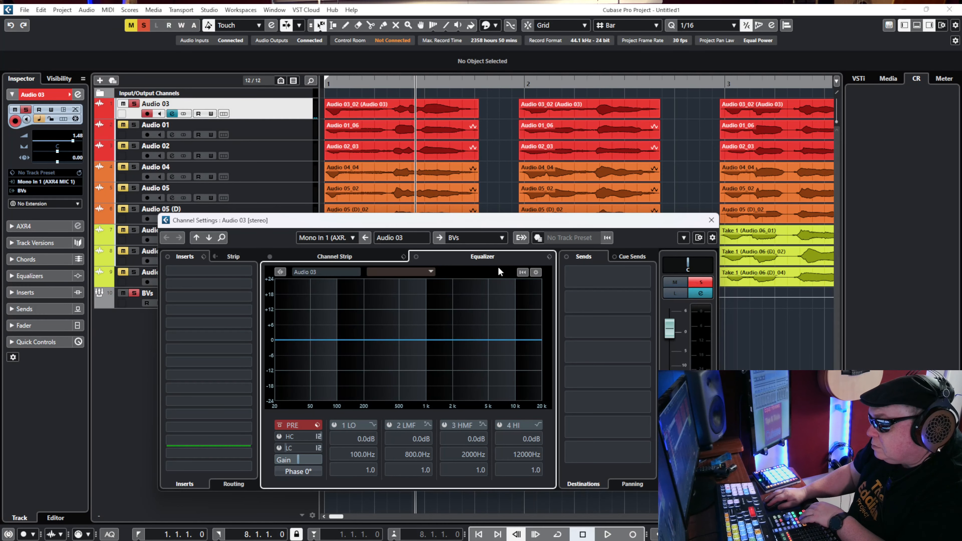
pyautogui.press('space')
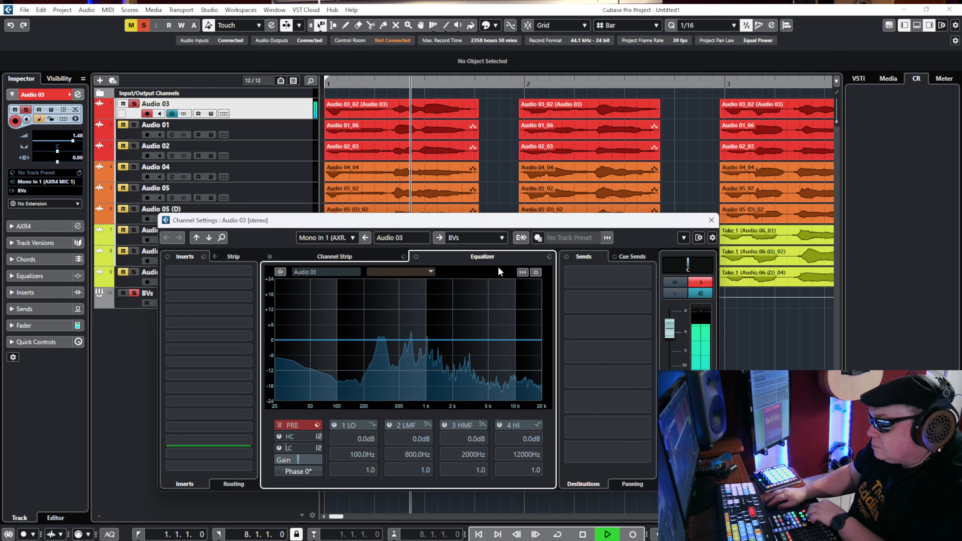
pyautogui.click(280, 344)
pyautogui.moveTo(280, 343); pyautogui.dragTo(276, 401)
pyautogui.press('space')
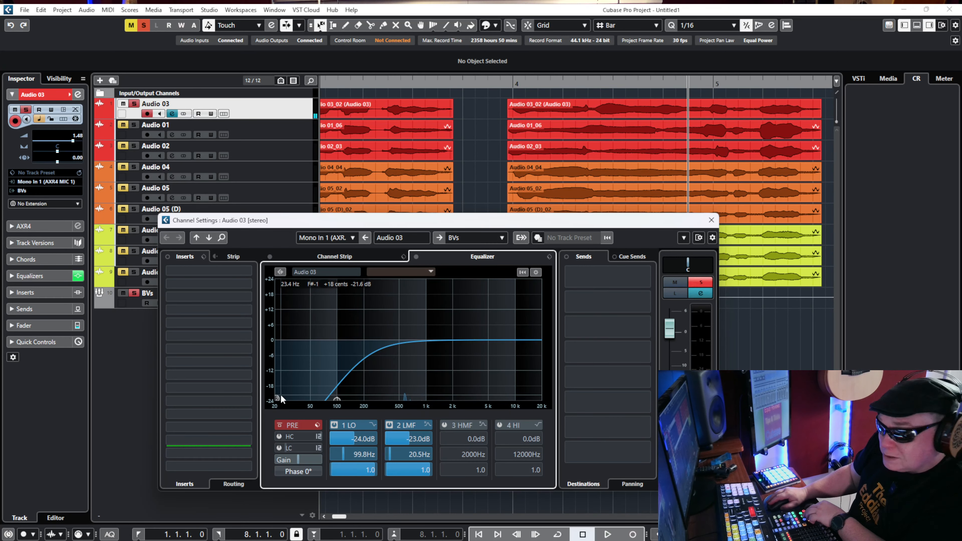
# Audition the low cut on Audio 03, rewind the project and boost EQ band 4 by about 3.5 dB at 12707 Hz.
pyautogui.press('space')
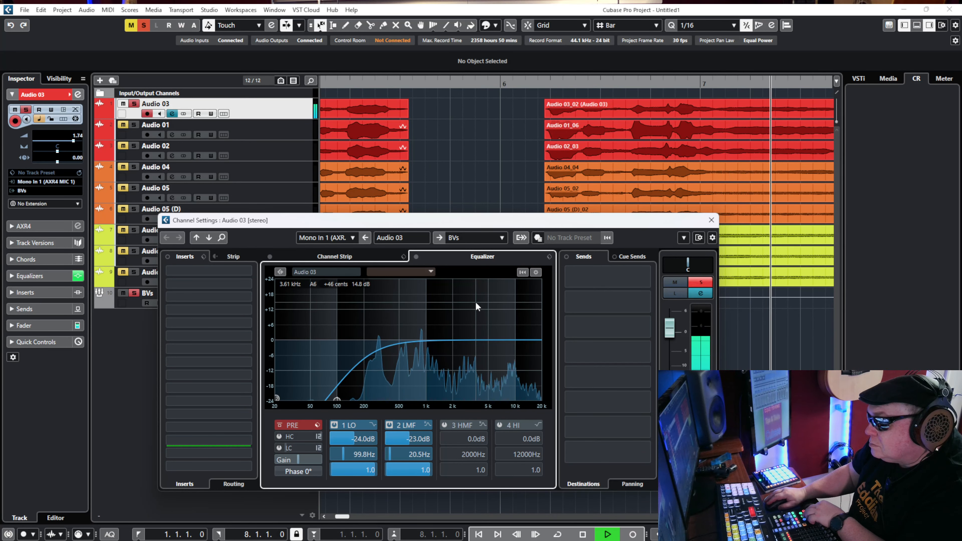
pyautogui.press('space')
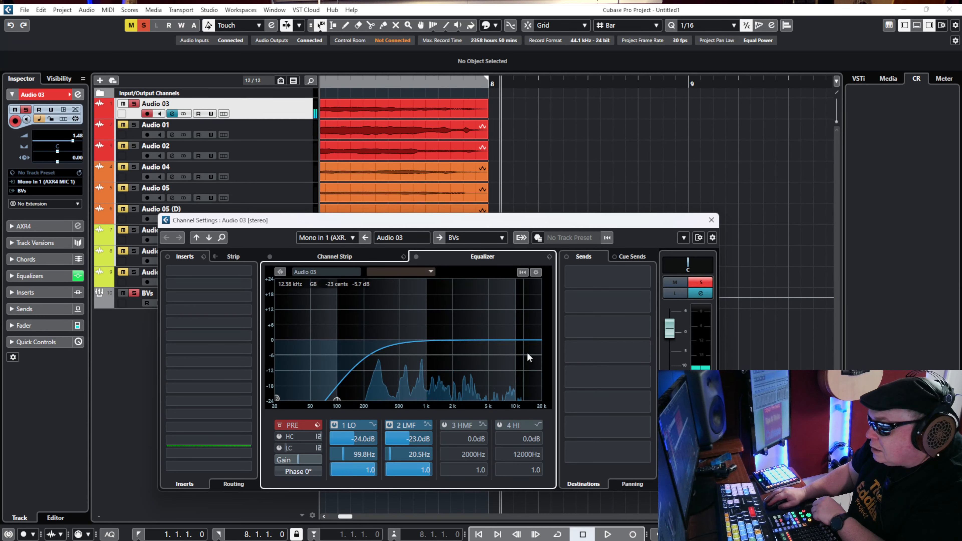
pyautogui.moveTo(536, 342); pyautogui.dragTo(523, 322)
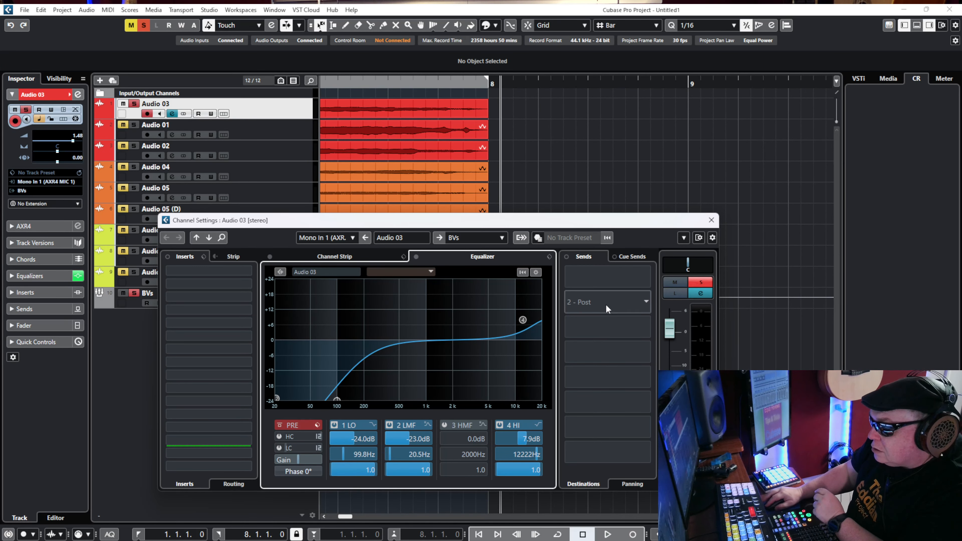
pyautogui.click(709, 221)
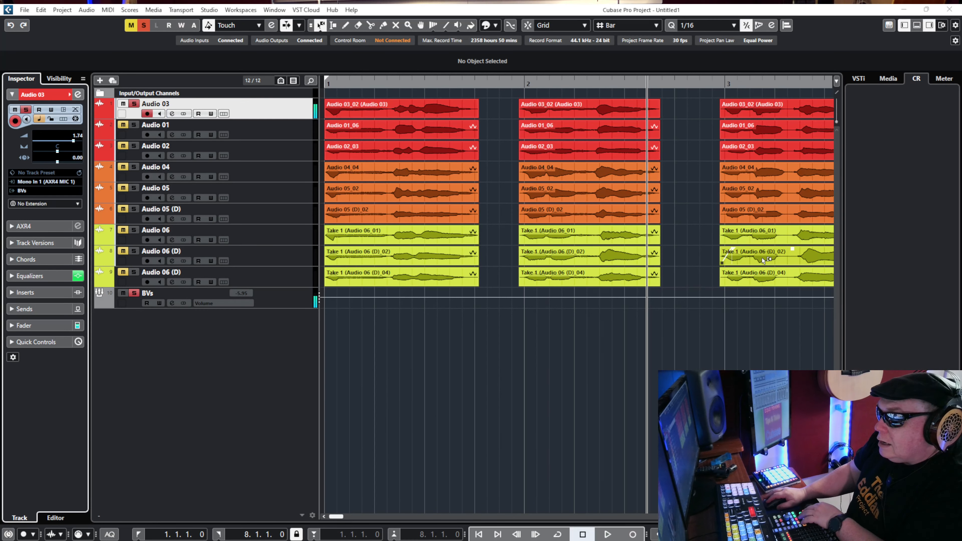
pyautogui.press('KP_Subtract')
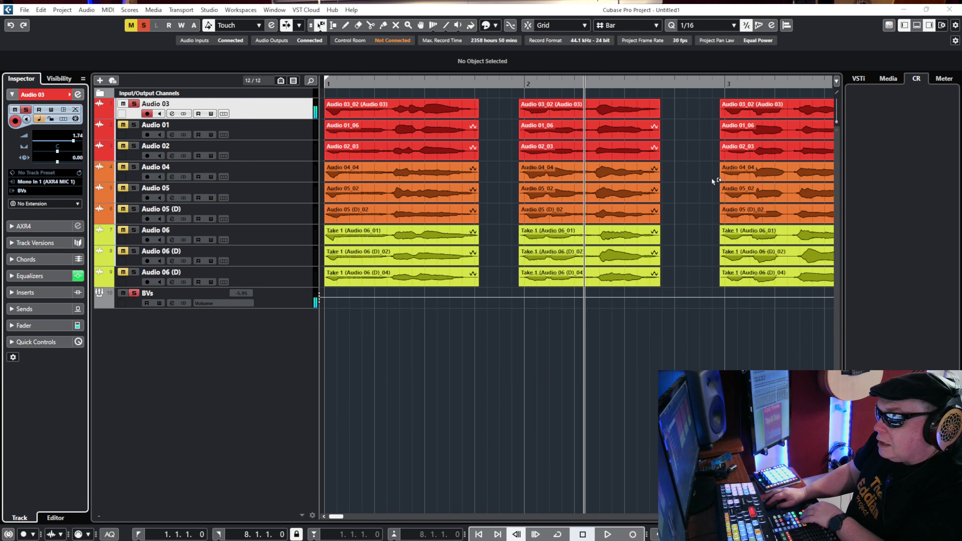
pyautogui.click(78, 94)
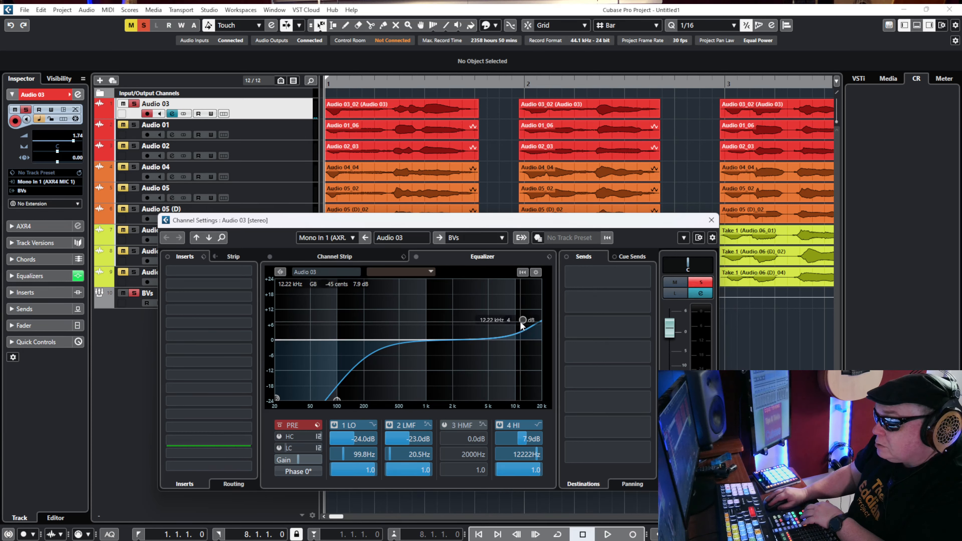
pyautogui.moveTo(523, 320); pyautogui.dragTo(525, 334)
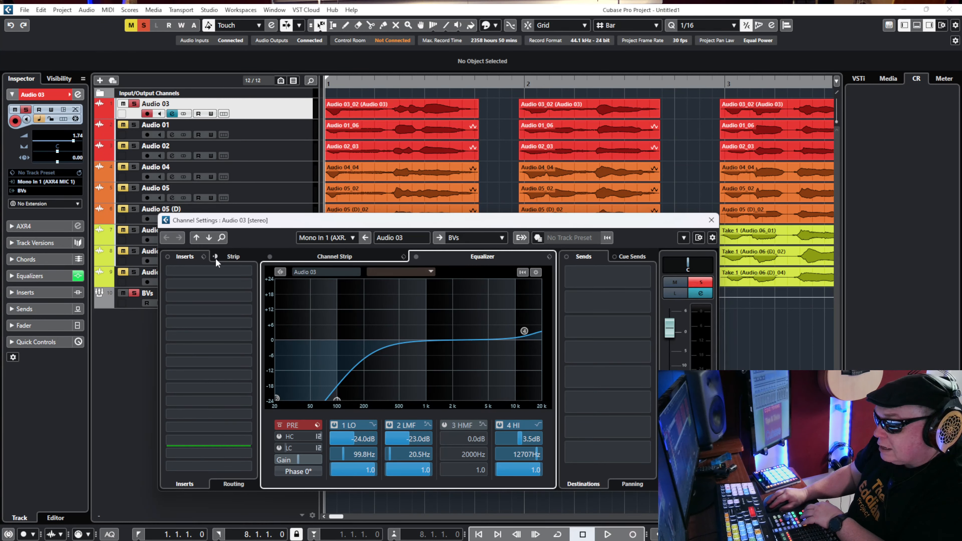
# Save Audio 03's equalizer curve as a new EQ preset named Run4Home.
pyautogui.click(233, 256)
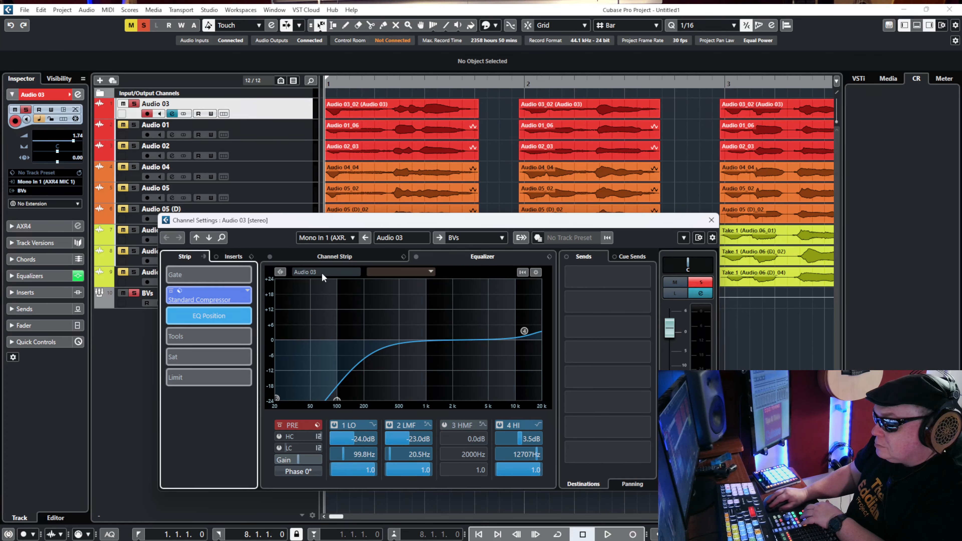
pyautogui.click(346, 256)
pyautogui.click(481, 253)
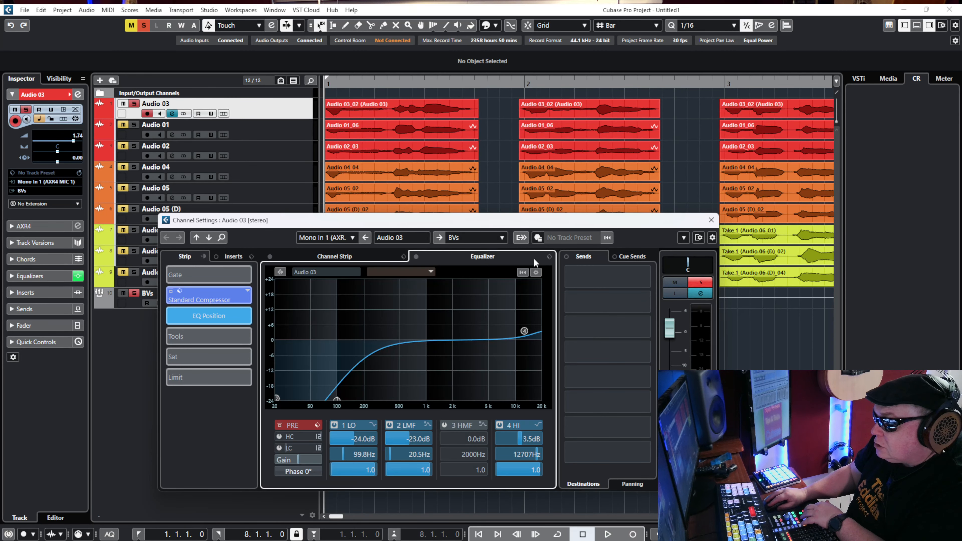
pyautogui.click(549, 257)
pyautogui.click(587, 281)
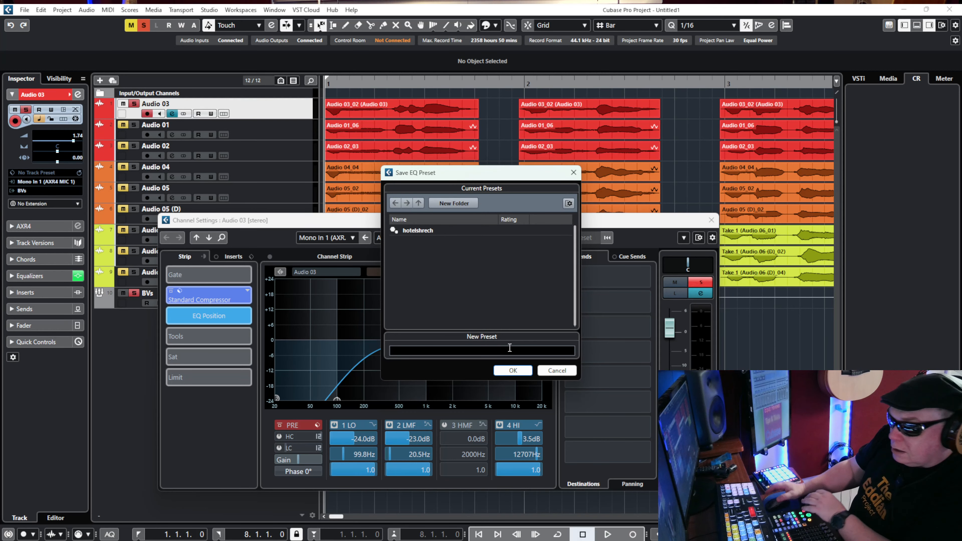
pyautogui.write('Run')
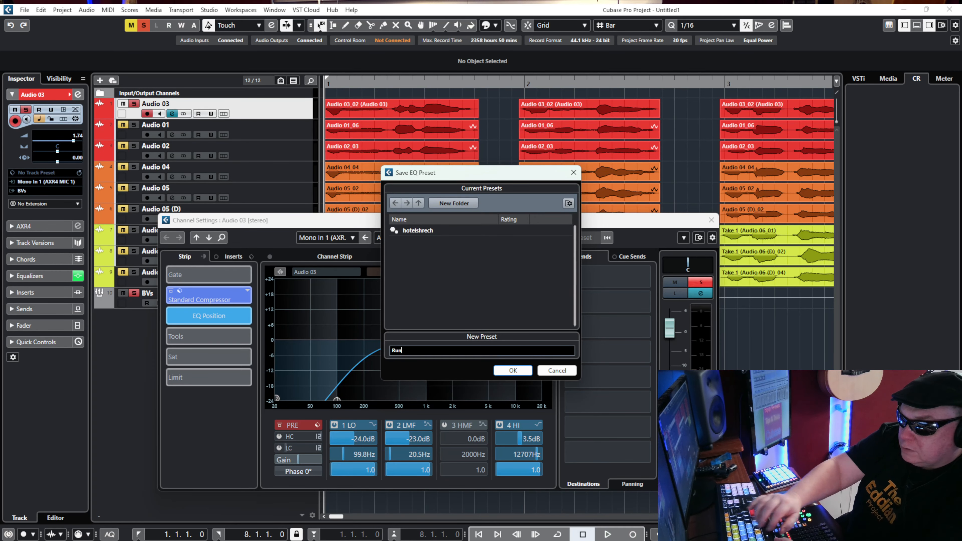
pyautogui.write('4Ho')
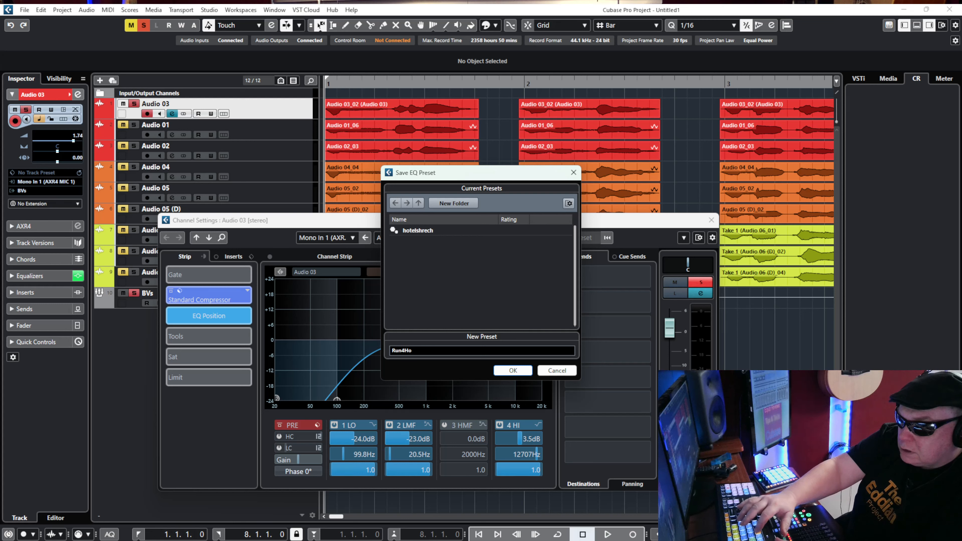
pyautogui.write('me')
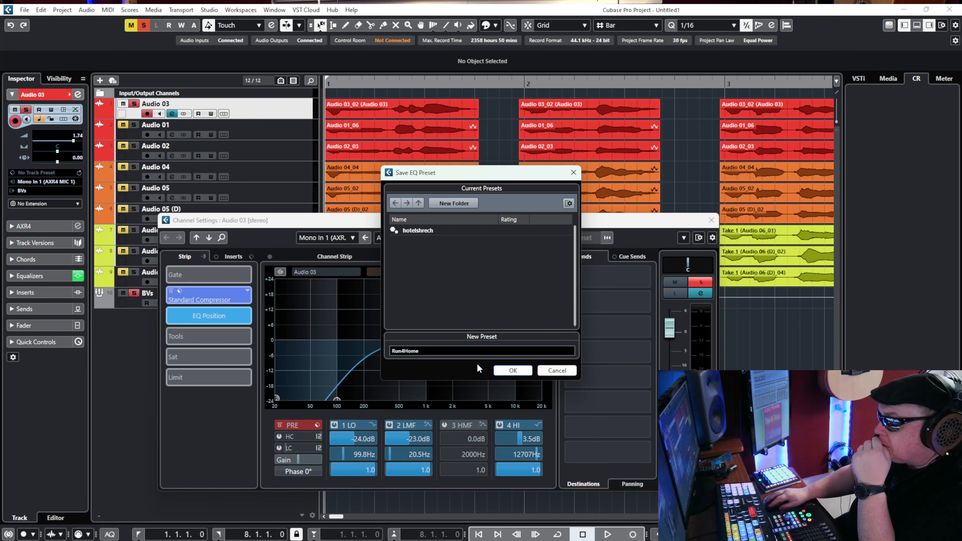
pyautogui.click(514, 371)
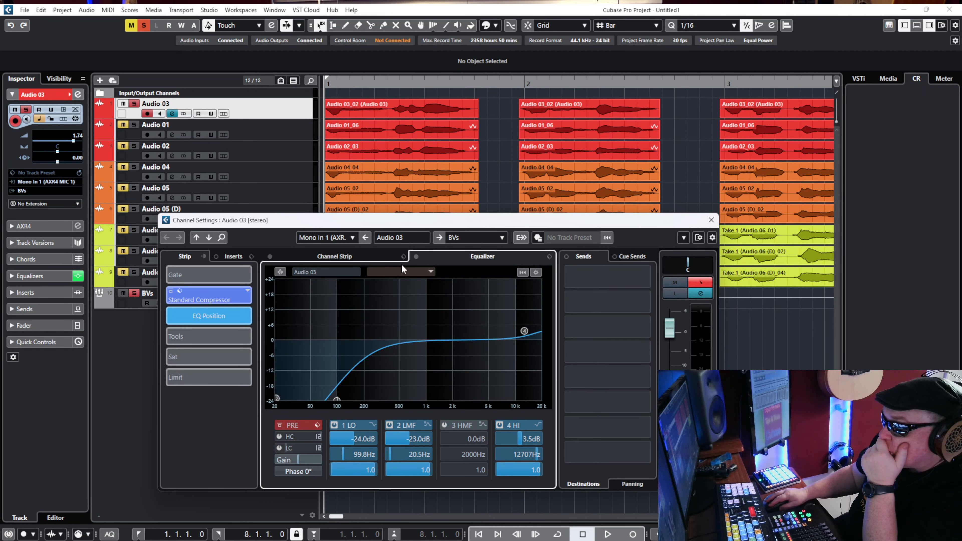
pyautogui.press('Escape')
# Bring up Audio 01's channel settings, search the EQ presets for "run" and load Run4Home on the track.
pyautogui.click(249, 132)
pyautogui.moveTo(214, 533)
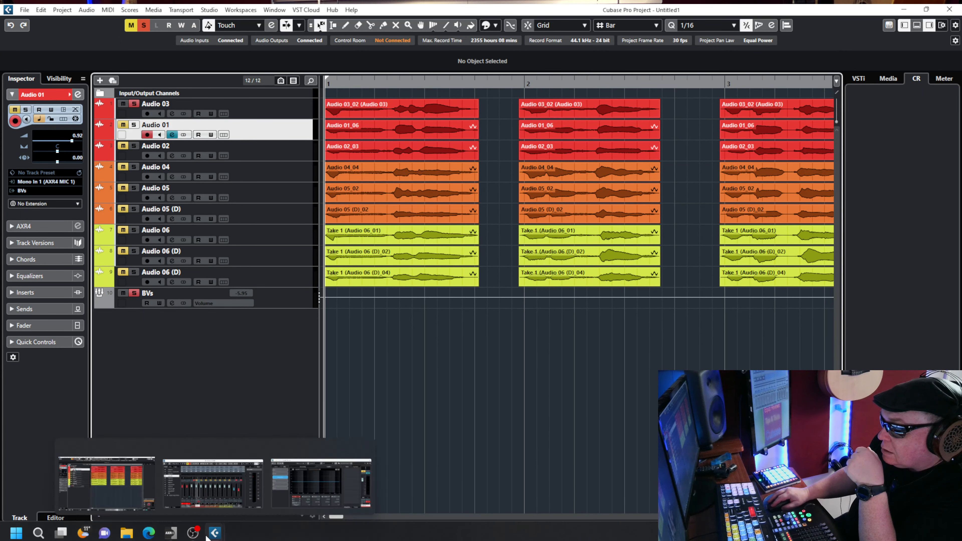
pyautogui.click(278, 500)
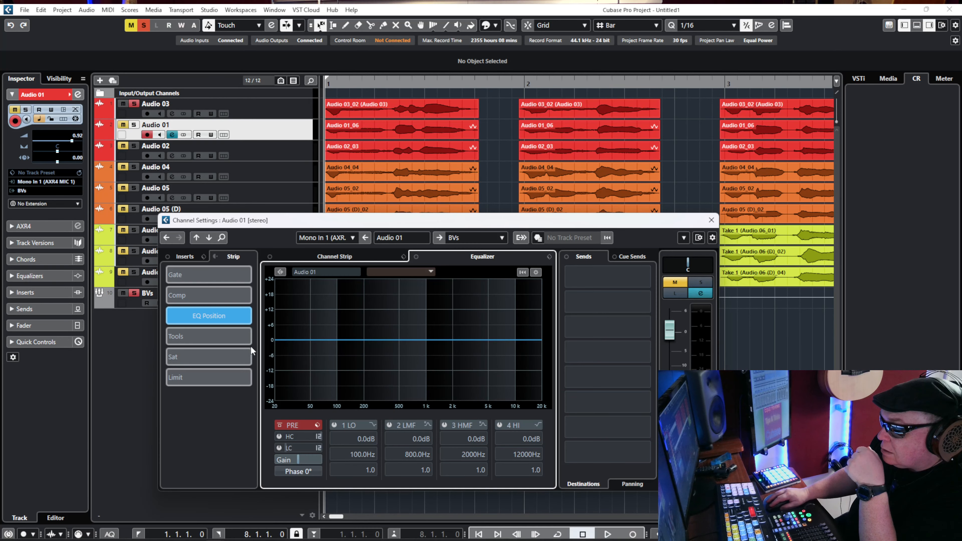
pyautogui.click(550, 259)
pyautogui.click(562, 267)
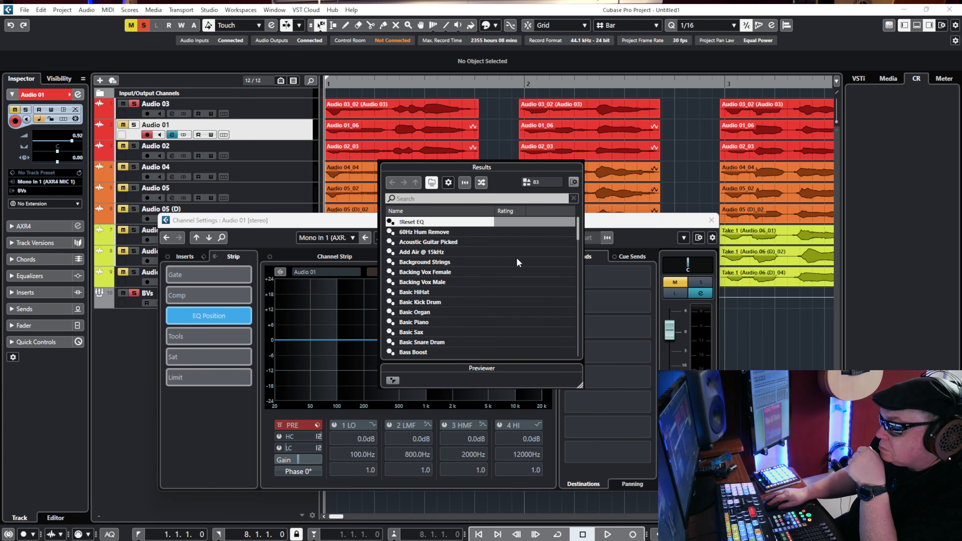
pyautogui.click(460, 199)
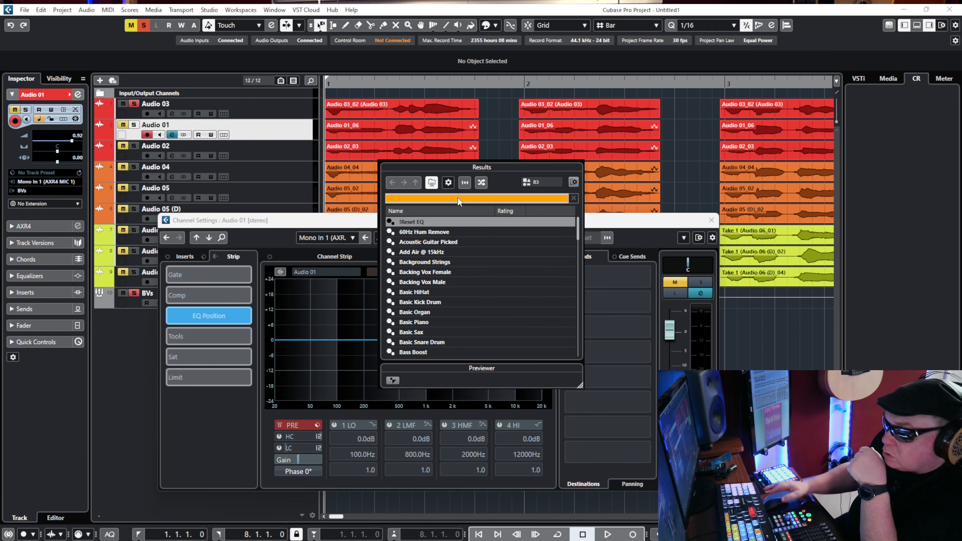
pyautogui.write('run')
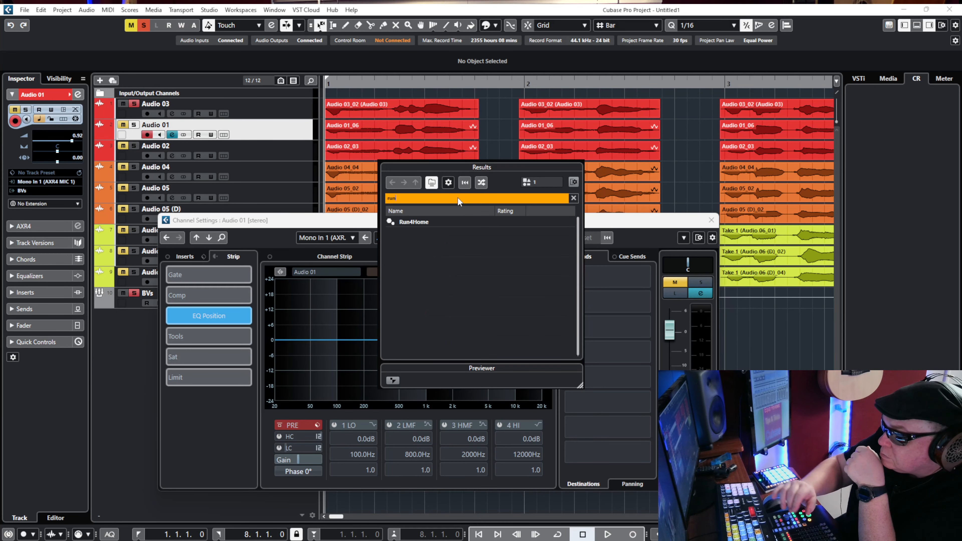
pyautogui.doubleClick(415, 223)
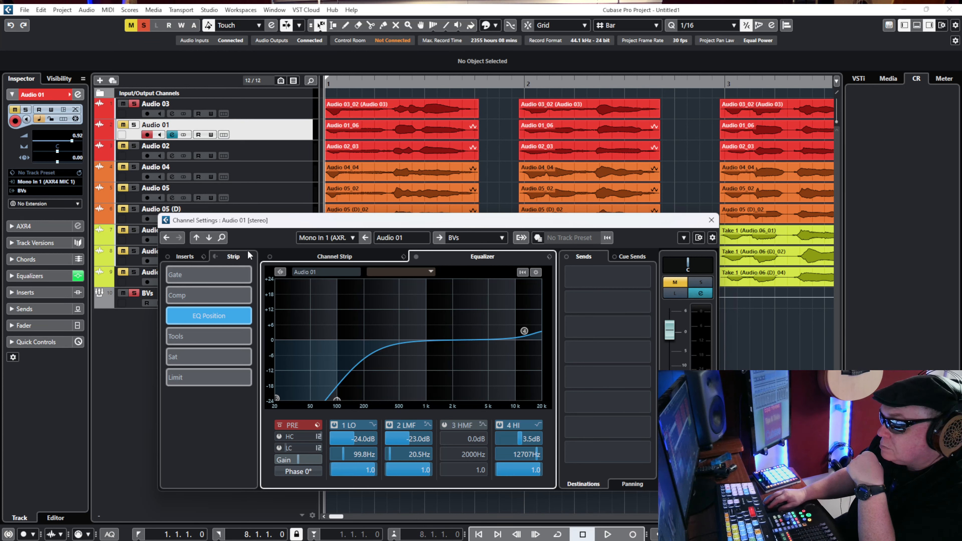
# Look through Audio 01's inserts and strip modules and display its full channel strip.
pyautogui.click(185, 256)
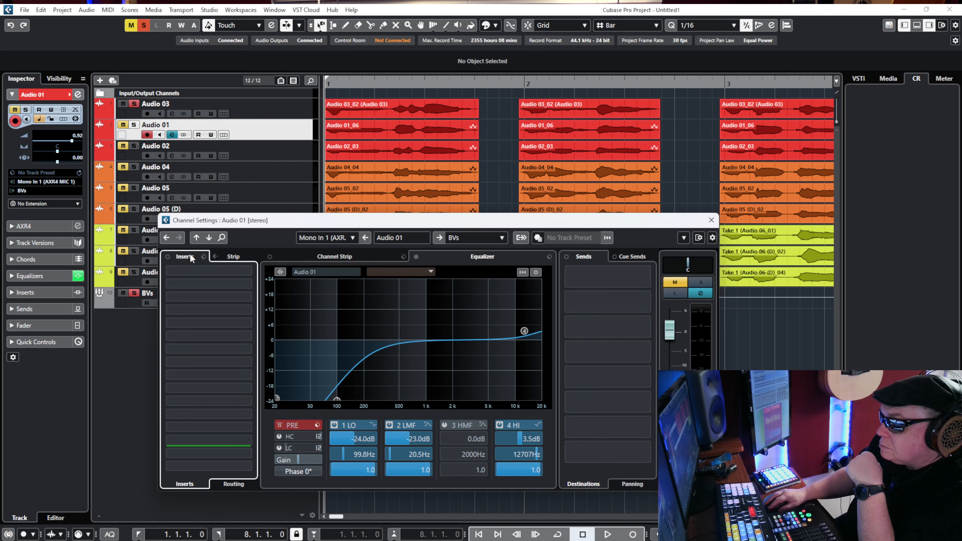
pyautogui.click(228, 256)
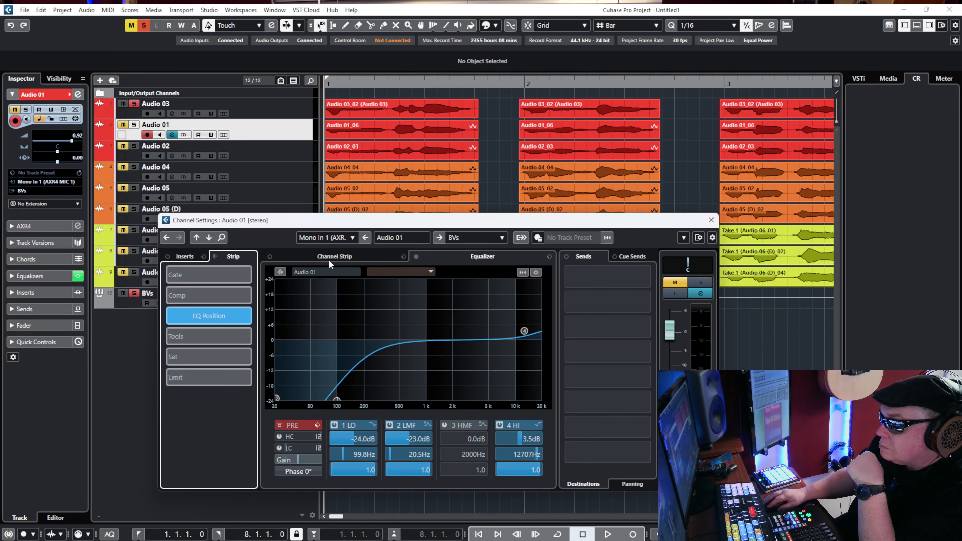
pyautogui.click(339, 257)
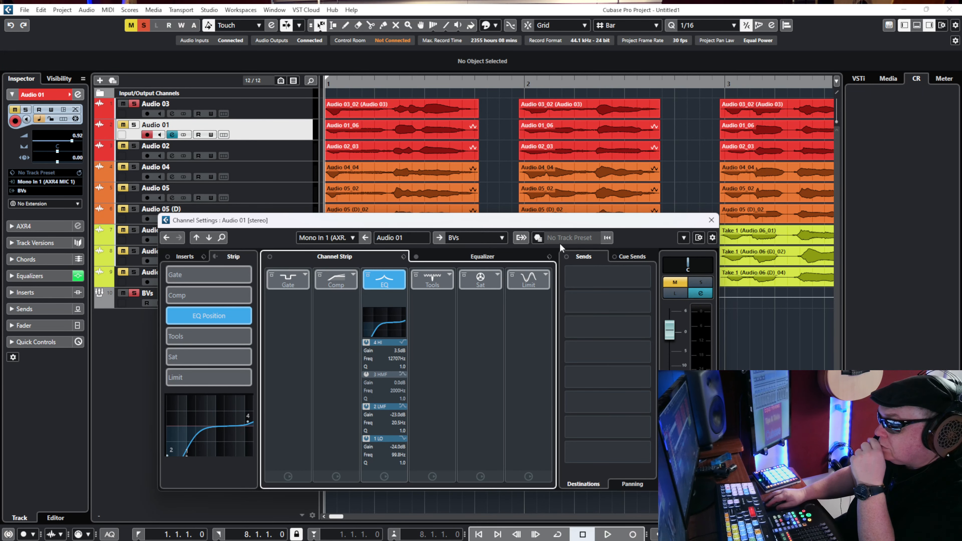
# Move the channel settings window clear of the upper tracks and bring up the settings for Audio 02.
pyautogui.moveTo(541, 222); pyautogui.dragTo(591, 250)
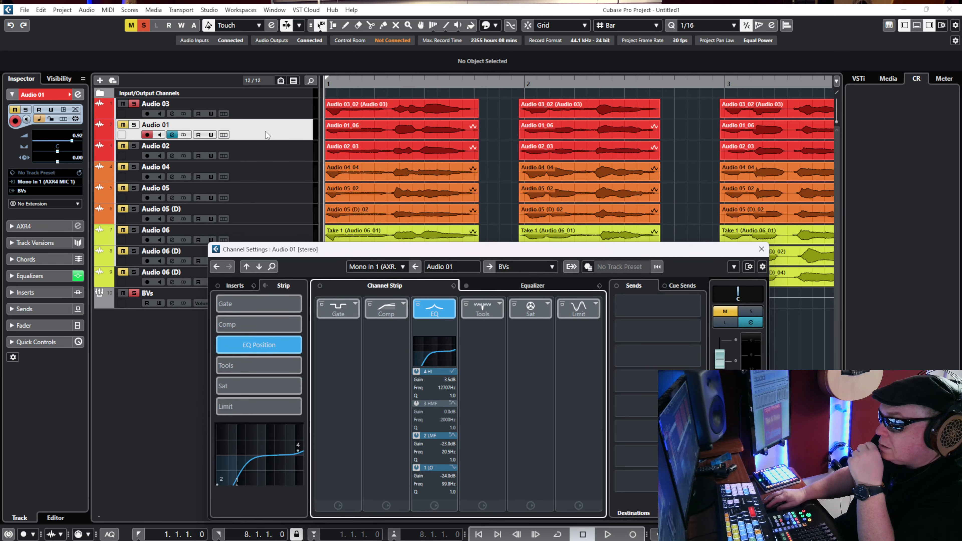
pyautogui.click(284, 153)
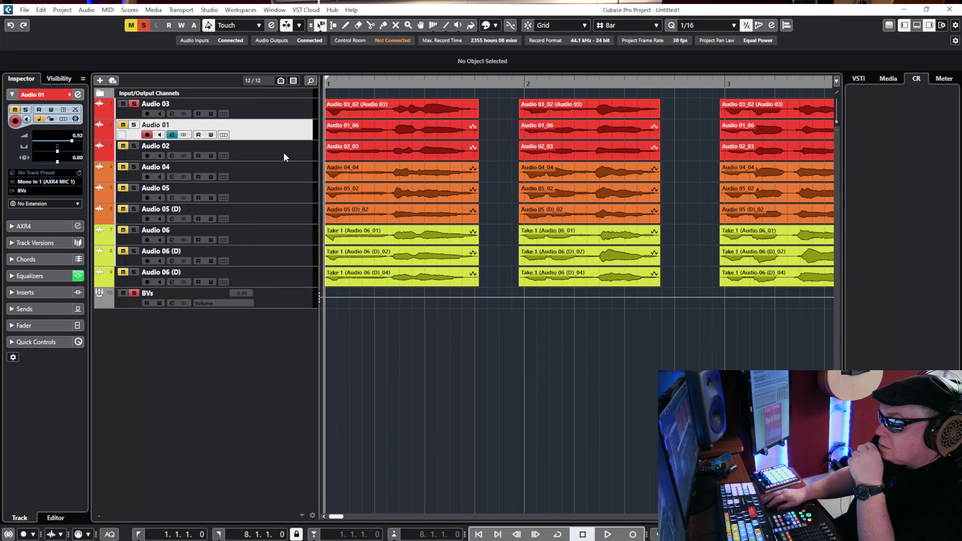
pyautogui.click(78, 95)
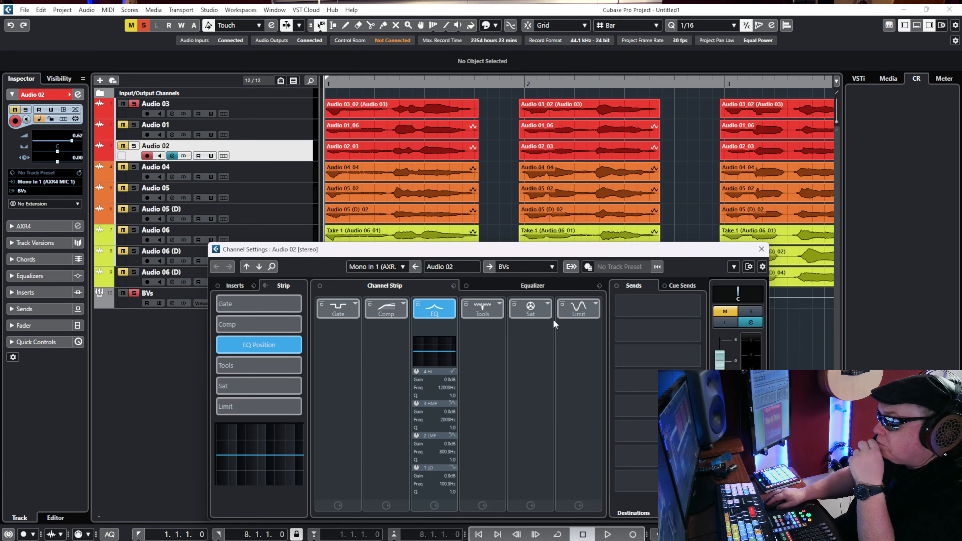